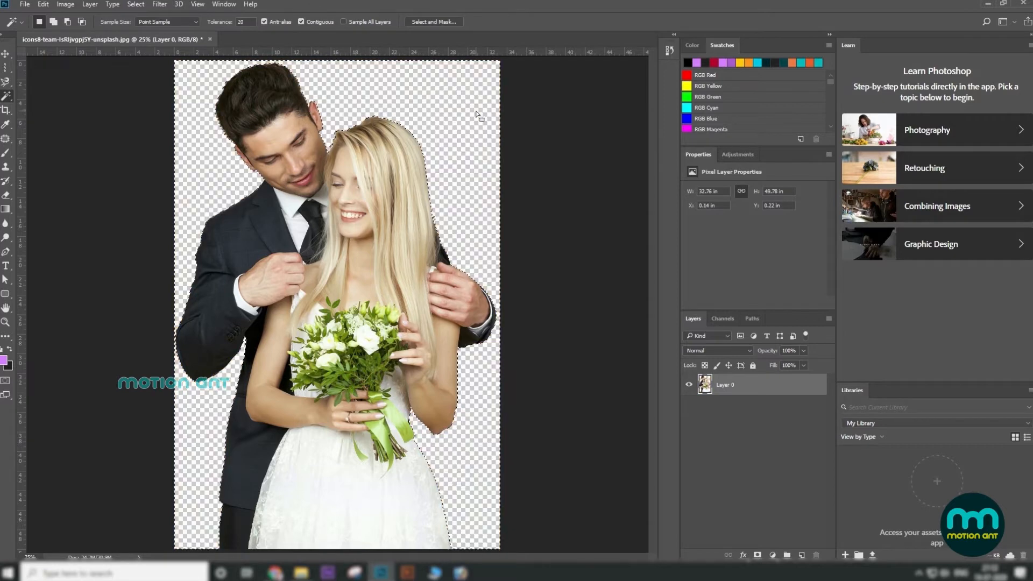
# Deselect, add a layer filled with the purple foreground colour beneath the couple cutout, and add an empty layer at the top
pyautogui.click(7, 54)
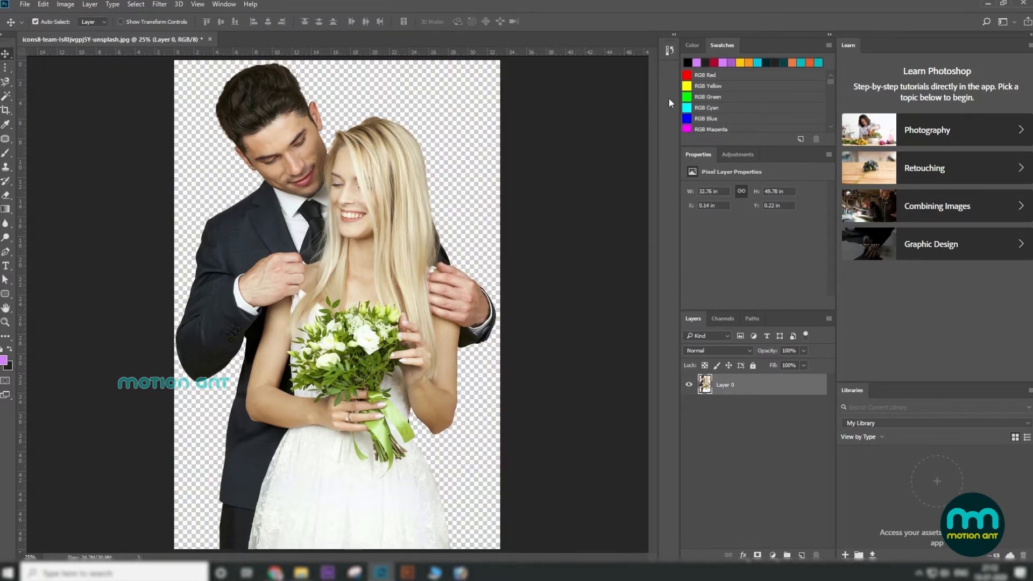
pyautogui.click(802, 555)
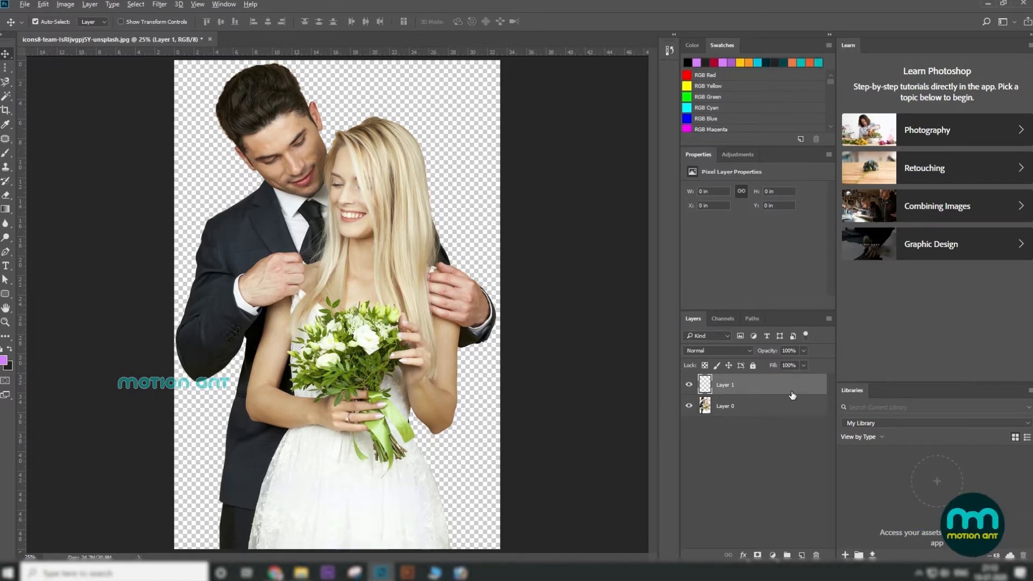
pyautogui.hotkey('alt', 'BackSpace')
pyautogui.hotkey('ctrl', '[')
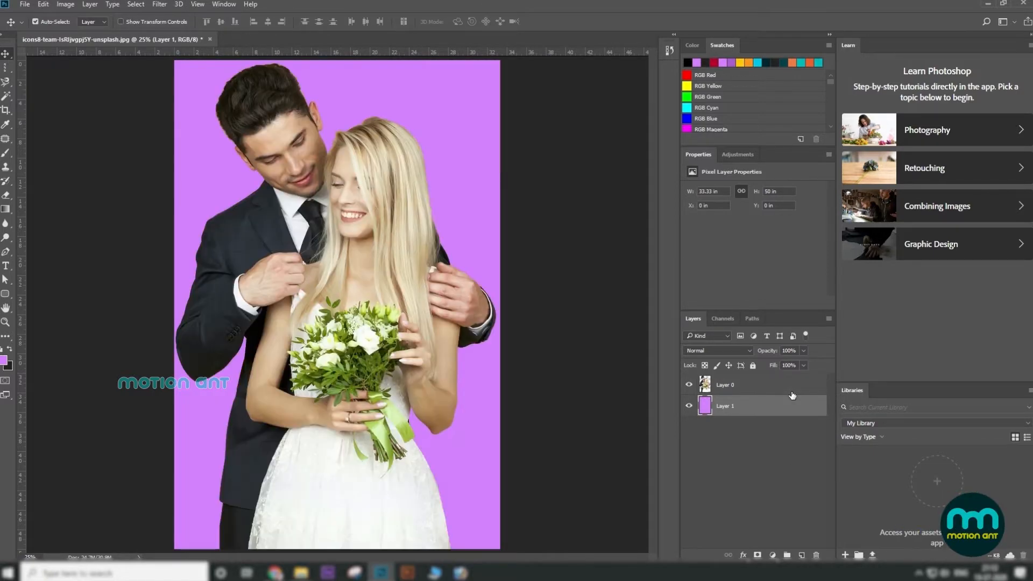
pyautogui.click(802, 554)
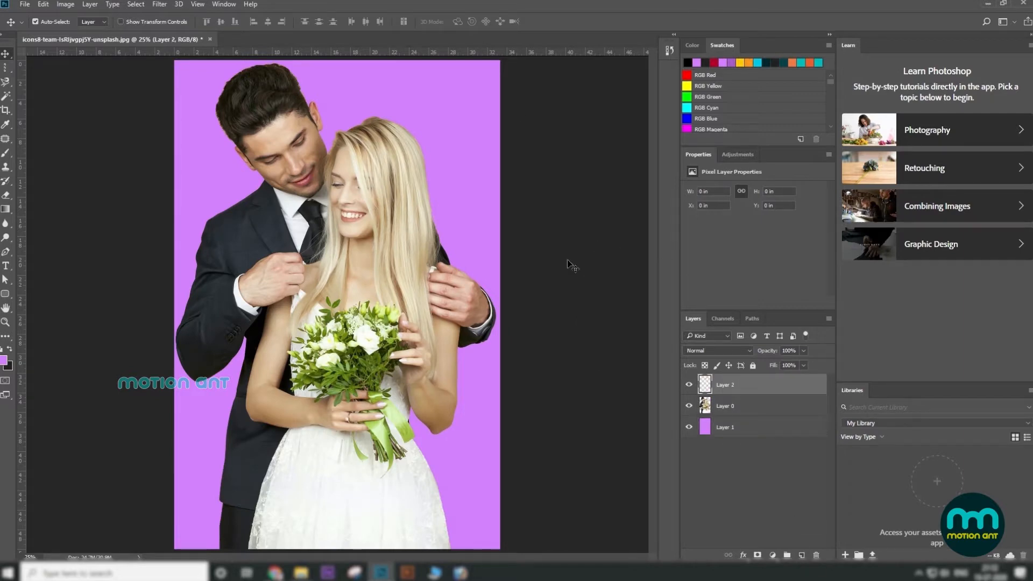
pyautogui.click(5, 294)
pyautogui.rightClick(7, 299)
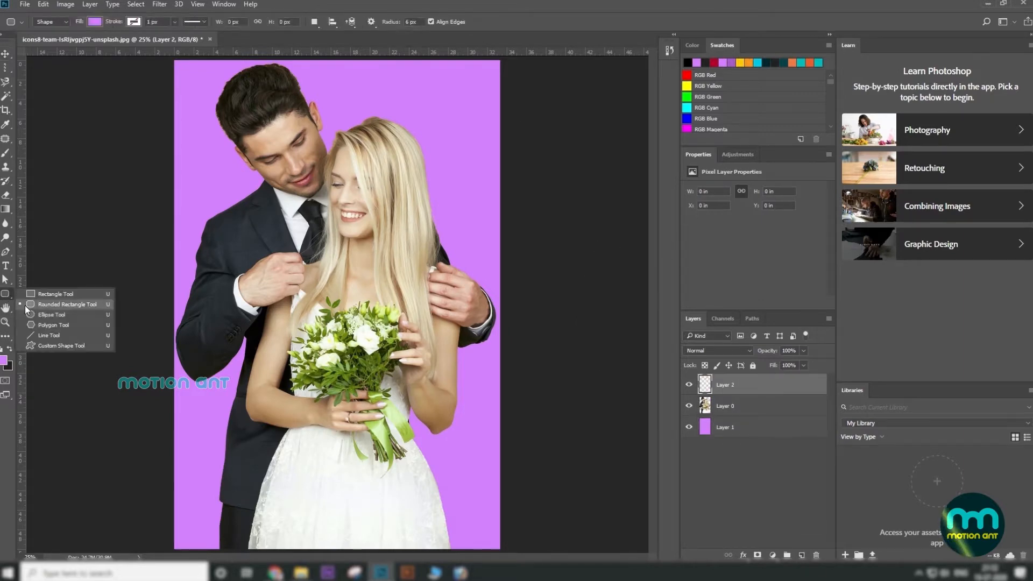
pyautogui.click(61, 344)
pyautogui.click(7, 56)
pyautogui.click(48, 5)
pyautogui.click(406, 164)
pyautogui.moveTo(391, 171); pyautogui.dragTo(414, 194)
pyautogui.hotkey('ctrl', 'z')
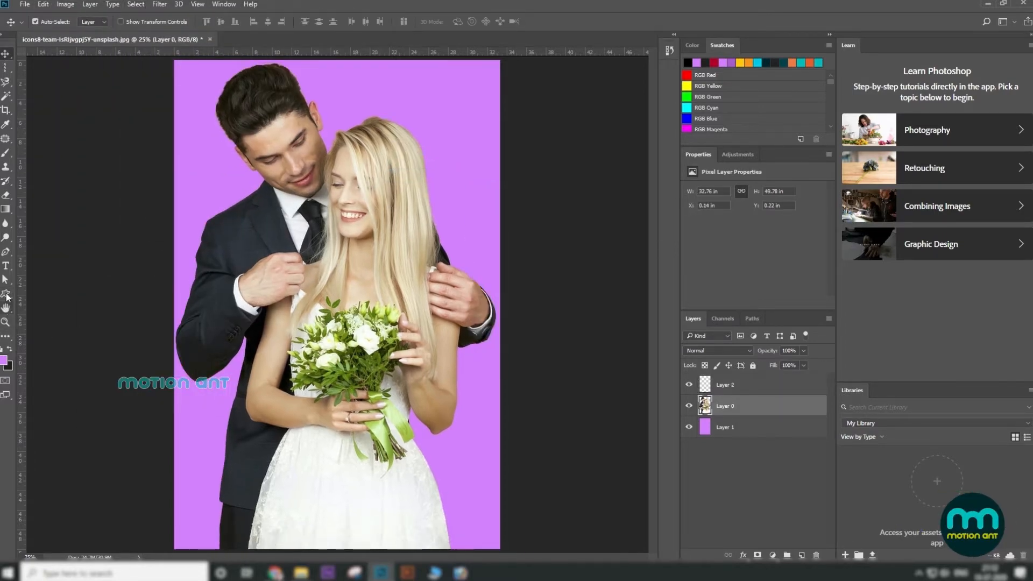
# Draw a banner custom shape with inward-curved edges, about 614 by 336 px, over the woman's hair and load its outline as a selection
pyautogui.rightClick(6, 297)
pyautogui.click(72, 345)
pyautogui.click(415, 23)
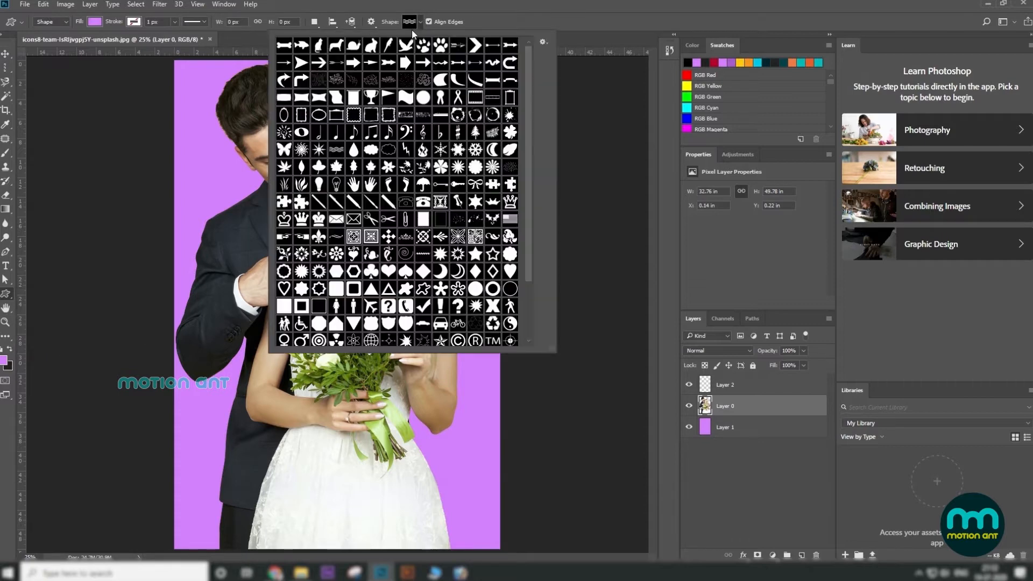
pyautogui.doubleClick(319, 97)
pyautogui.moveTo(366, 97)
pyautogui.mouseDown()
pyautogui.moveTo(481, 135)
pyautogui.moveTo(450, 142)
pyautogui.mouseUp()
pyautogui.hotkey('ctrl', 'Return')
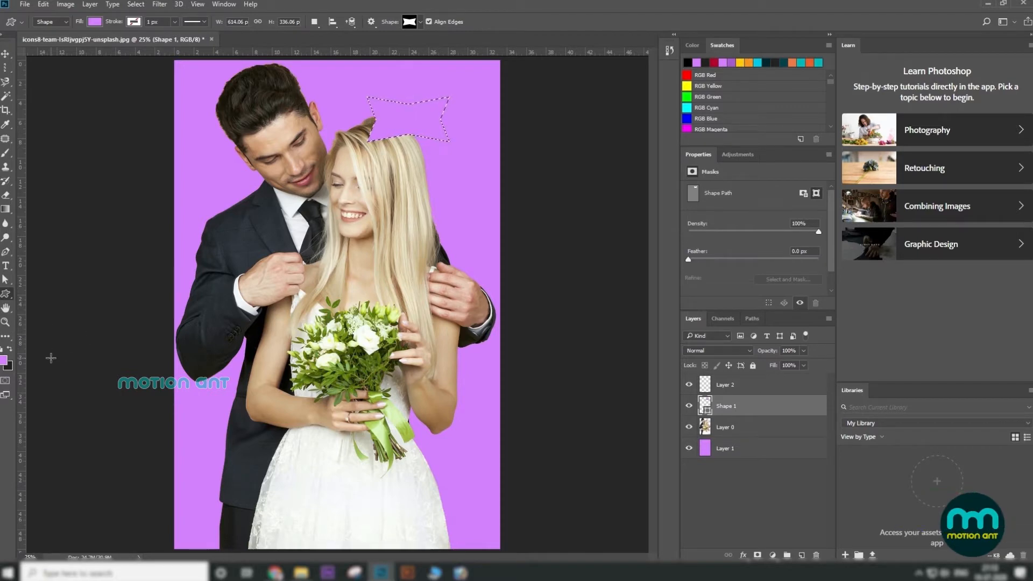
# Fill the banner shape with RGB blue and move it up and right, clear of the woman's head
pyautogui.click(94, 21)
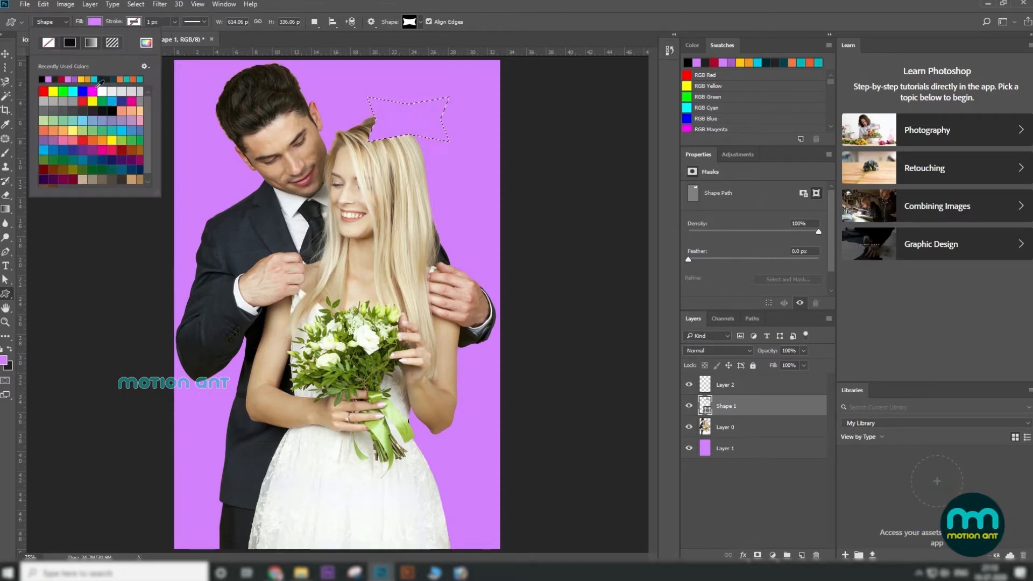
pyautogui.click(93, 91)
pyautogui.click(84, 91)
pyautogui.press('v')
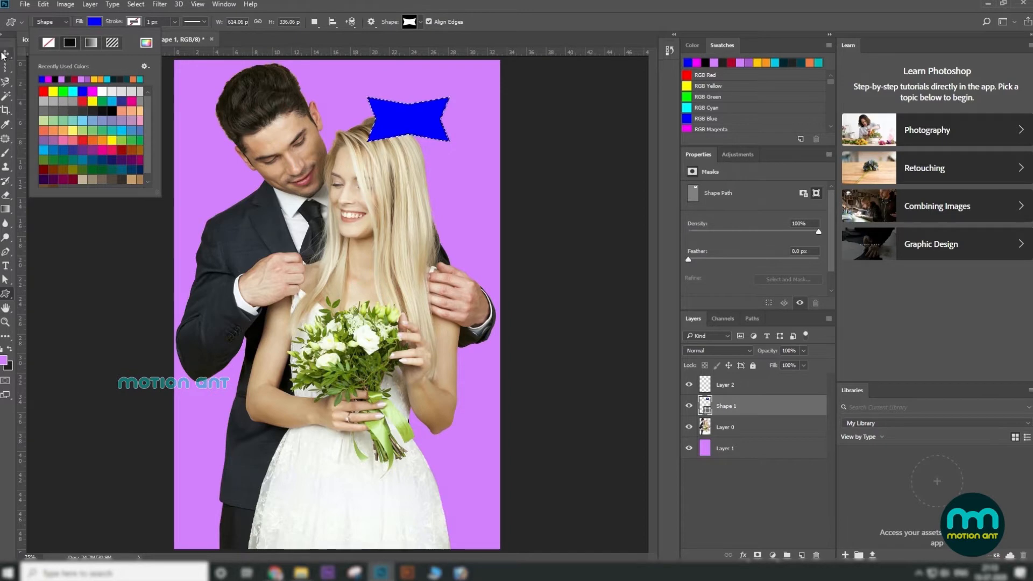
pyautogui.moveTo(410, 117); pyautogui.dragTo(444, 106)
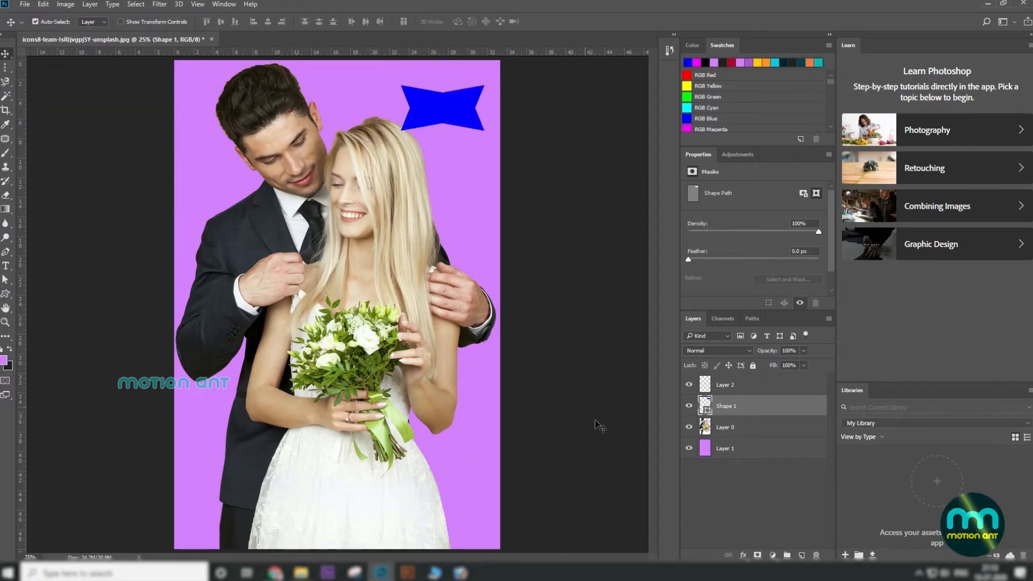
pyautogui.moveTo(170, 41); pyautogui.dragTo(191, 49)
pyautogui.rightClick(213, 143)
pyautogui.click(229, 153)
pyautogui.hotkey('ctrl', 't')
pyautogui.moveTo(49, 65); pyautogui.dragTo(108, 162)
pyautogui.press('Return')
pyautogui.moveTo(234, 347); pyautogui.dragTo(170, 445)
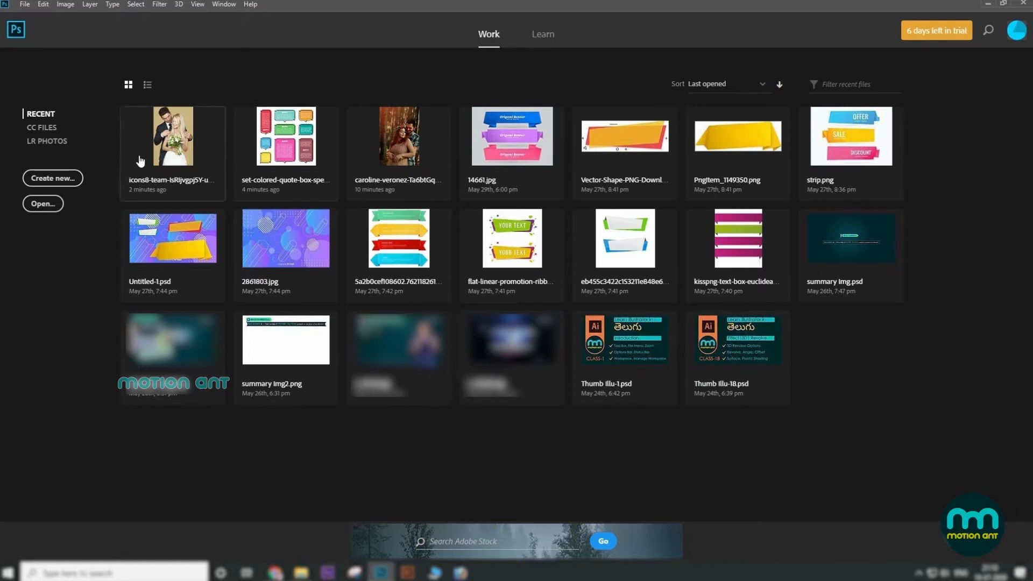
# Browse the images available for opening in the Ps-MA folder and its imagess subfolder, and leave without opening a file
pyautogui.click(42, 206)
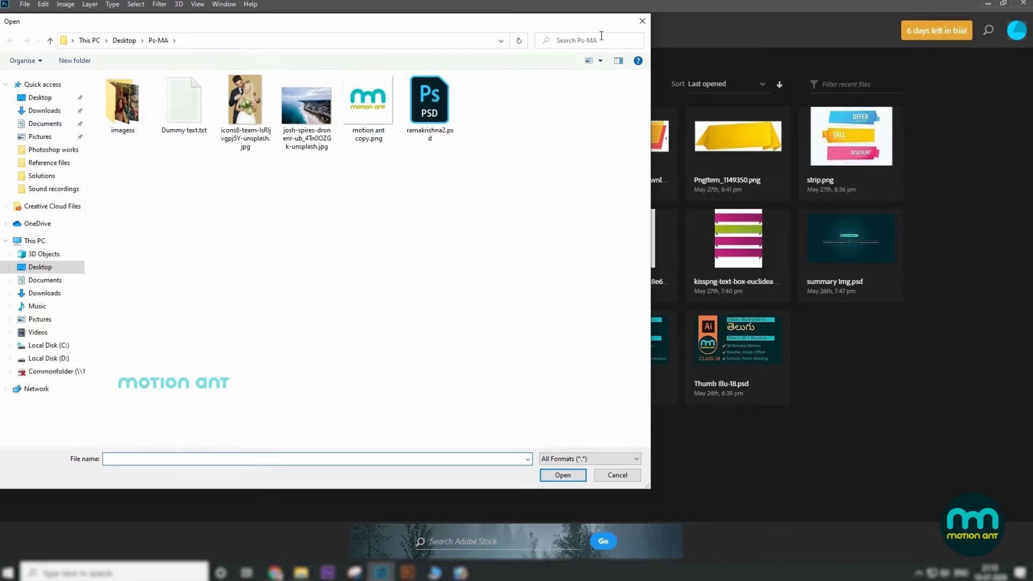
pyautogui.click(642, 22)
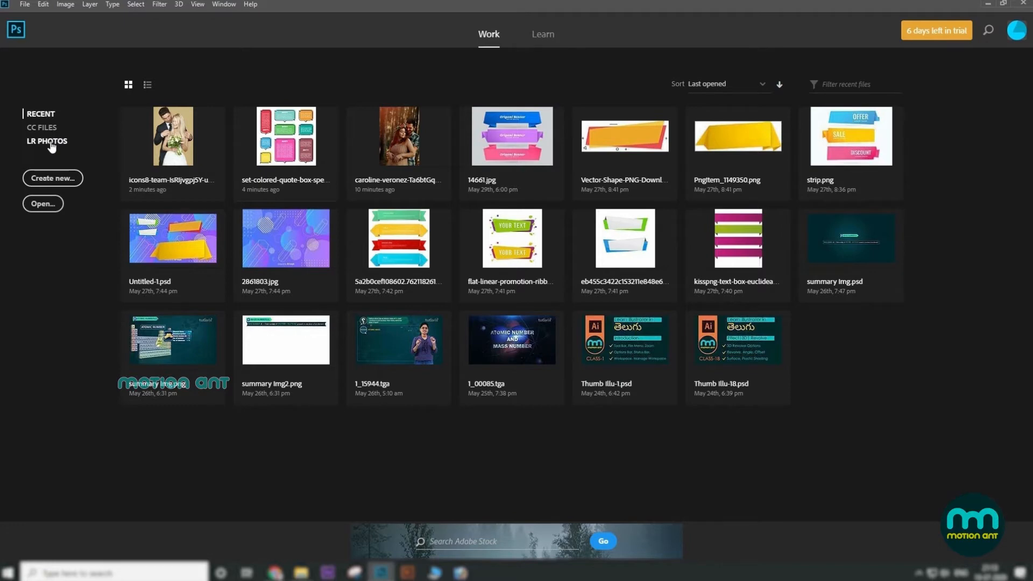
pyautogui.click(43, 204)
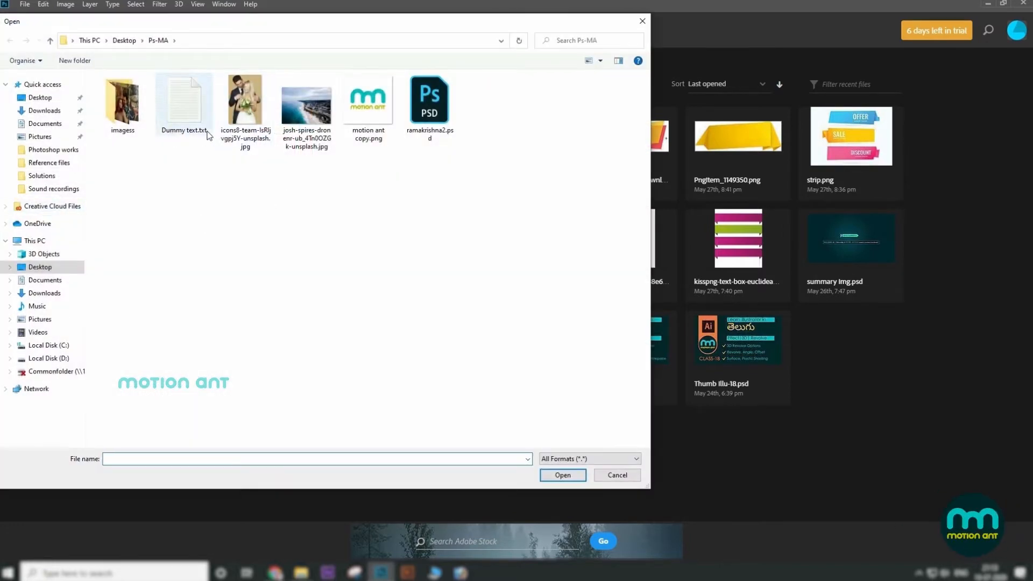
pyautogui.click(246, 123)
pyautogui.click(319, 127)
pyautogui.click(184, 107)
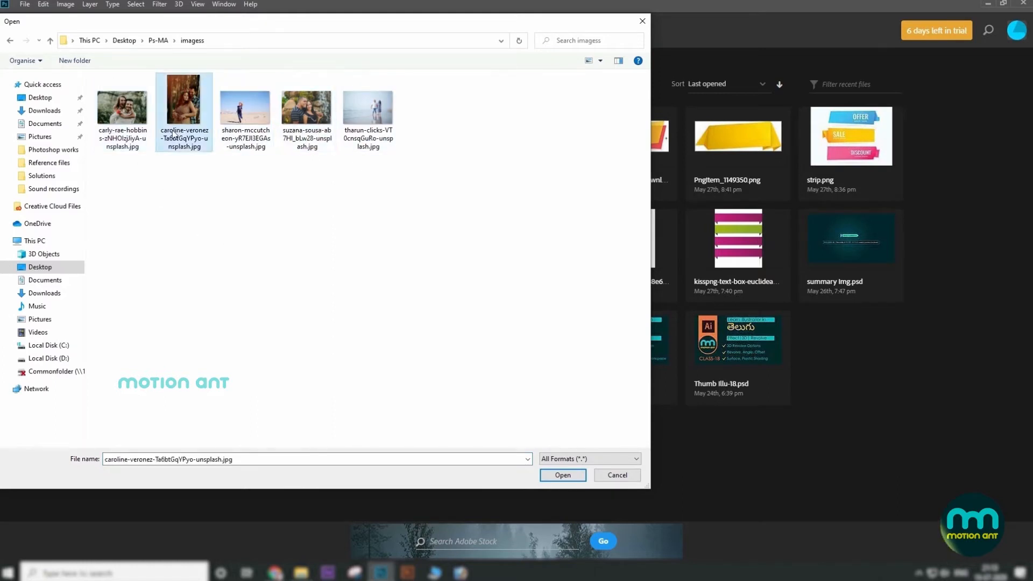
pyautogui.click(10, 41)
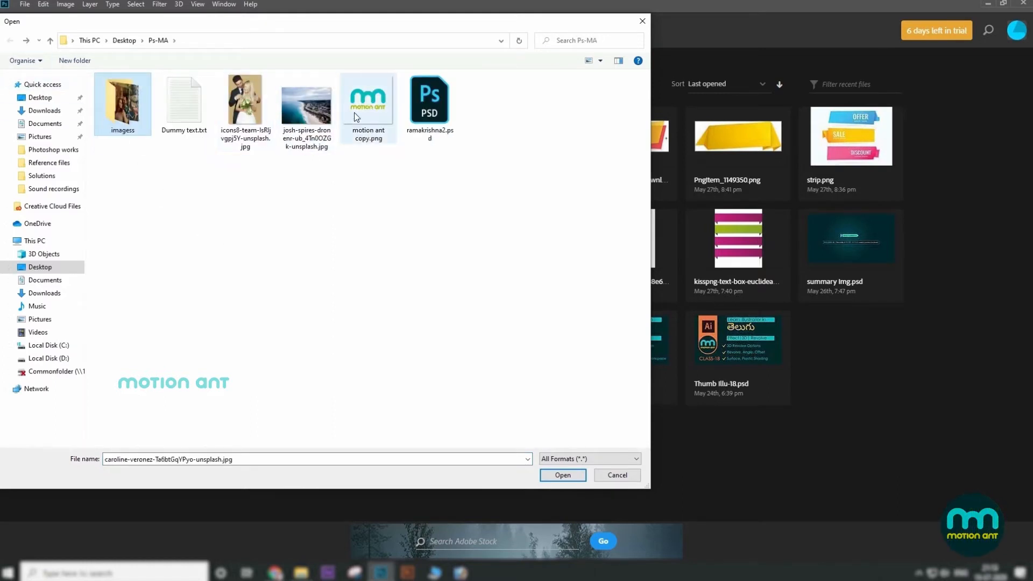
pyautogui.click(244, 119)
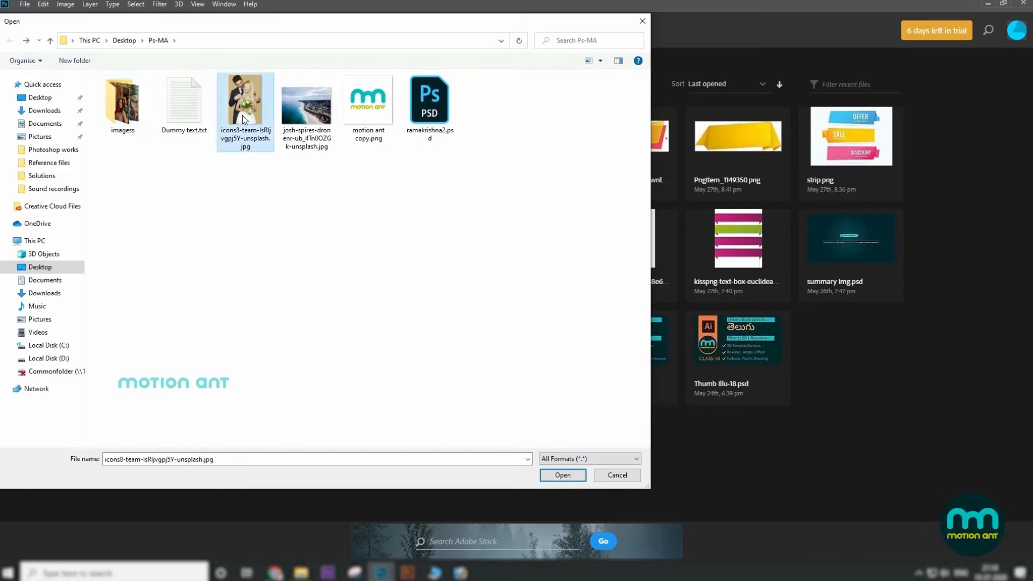
pyautogui.click(643, 23)
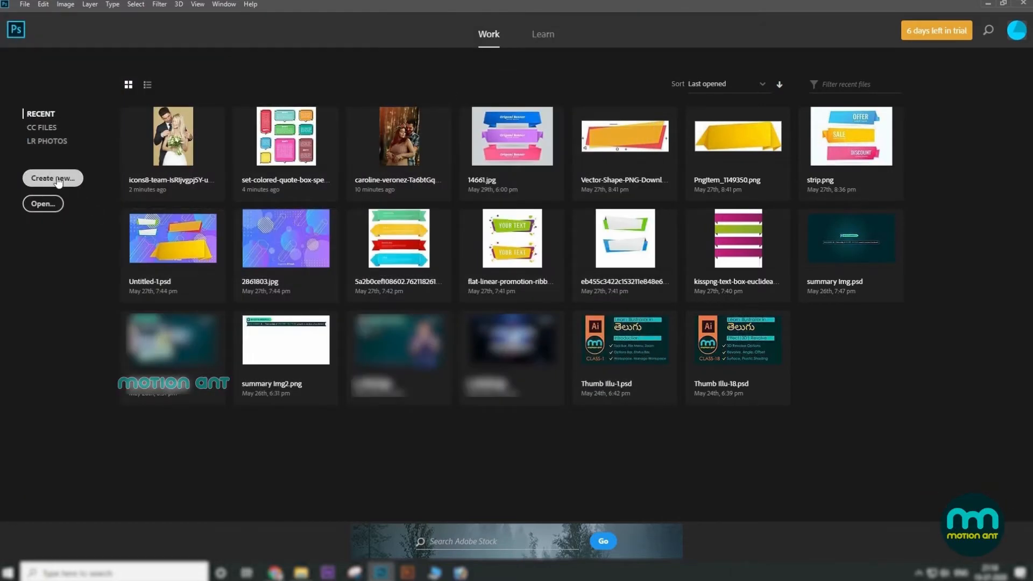
# Start a new document, look through the Web, Mobile and Film & Video presets, and choose the Photo category
pyautogui.click(58, 180)
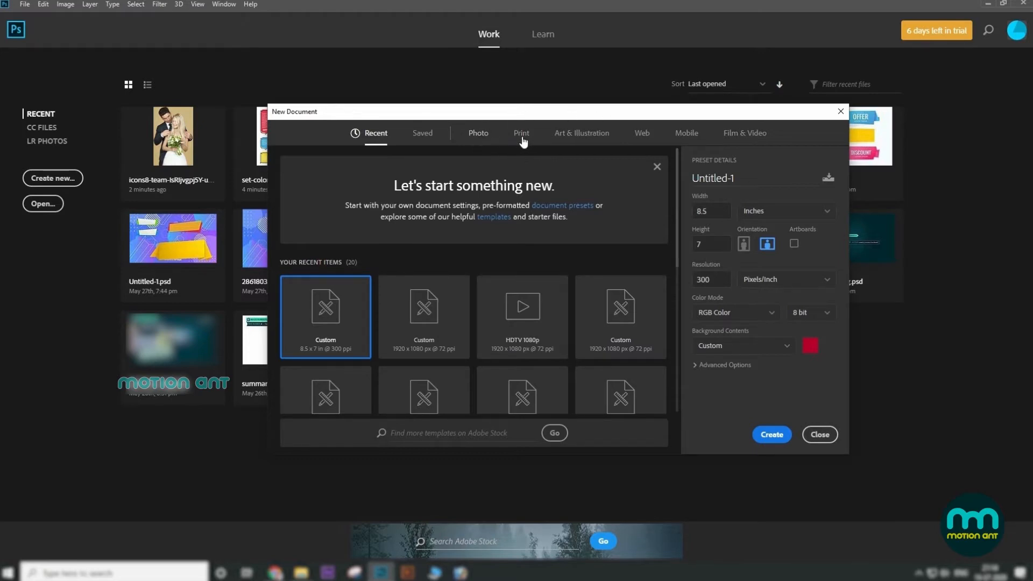
pyautogui.click(642, 135)
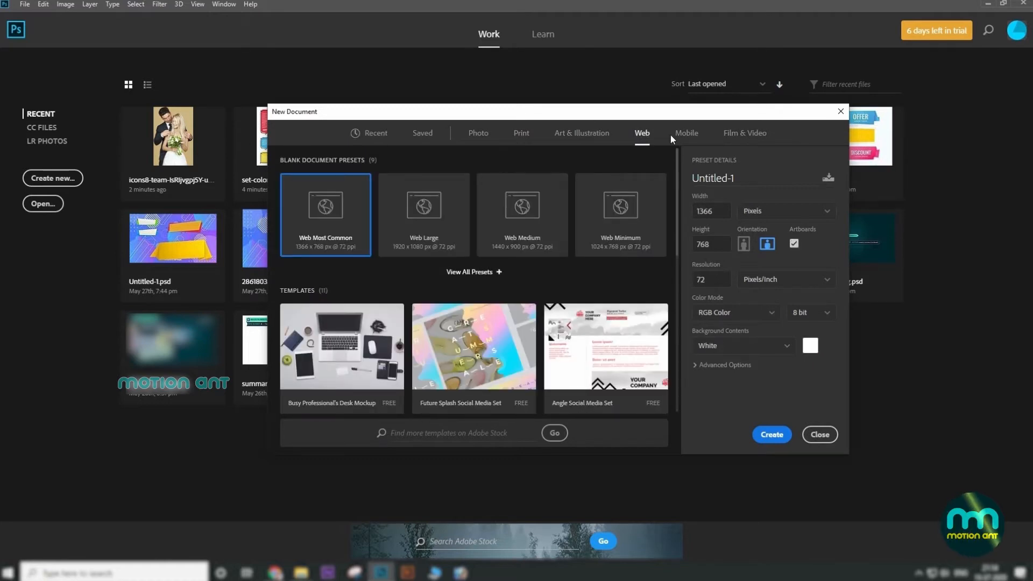
pyautogui.click(686, 137)
pyautogui.click(750, 141)
pyautogui.click(479, 138)
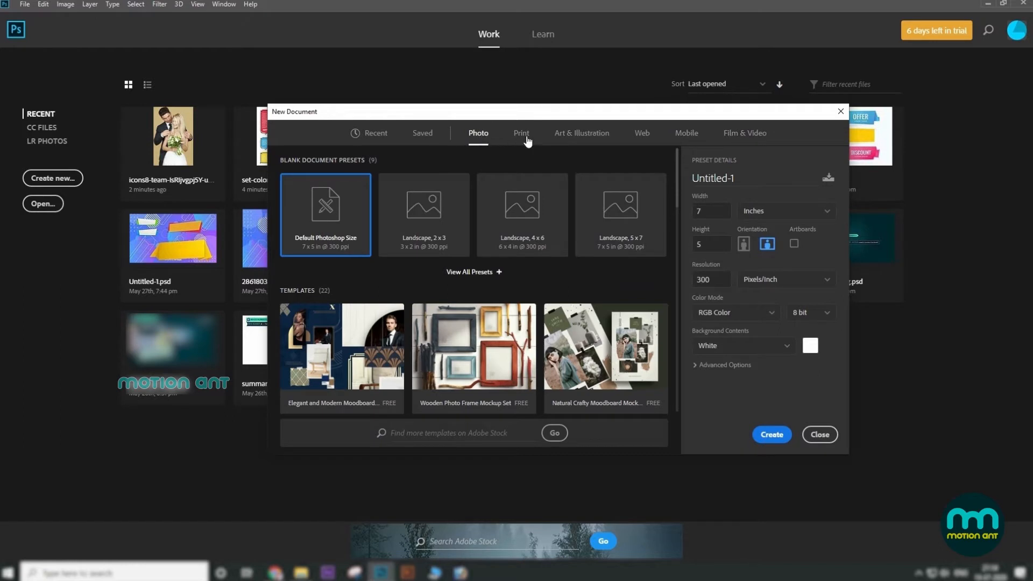
pyautogui.click(739, 139)
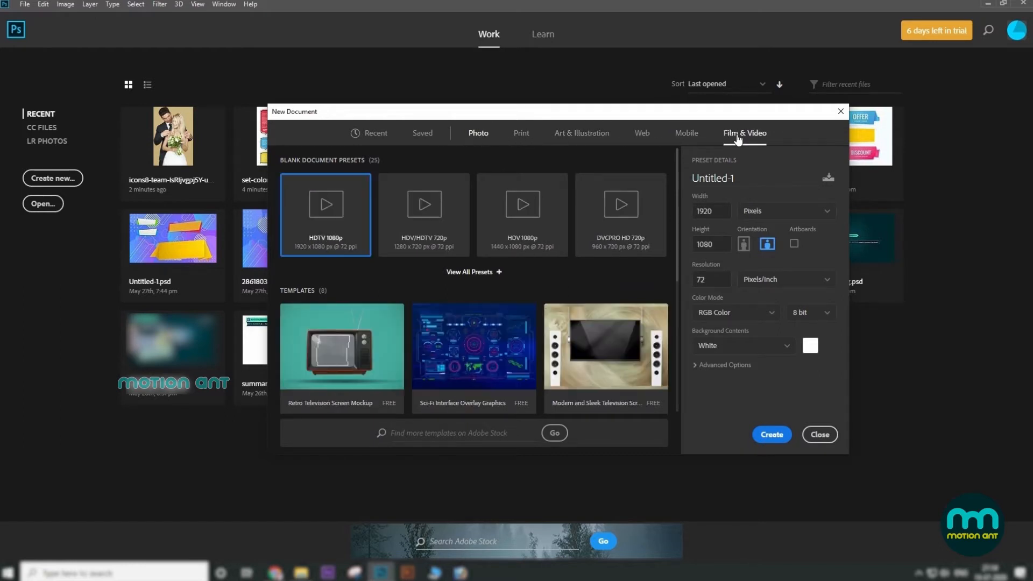
pyautogui.click(471, 138)
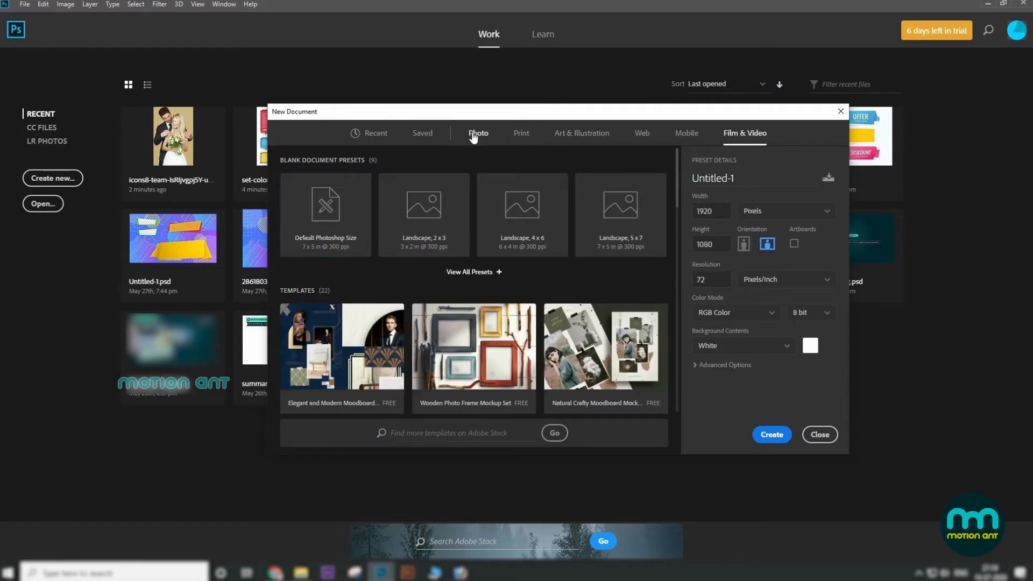
# Name the new document motionant and set it to 6 by 4 inches at 200 pixels/inch
pyautogui.click(748, 177)
pyautogui.write('m')
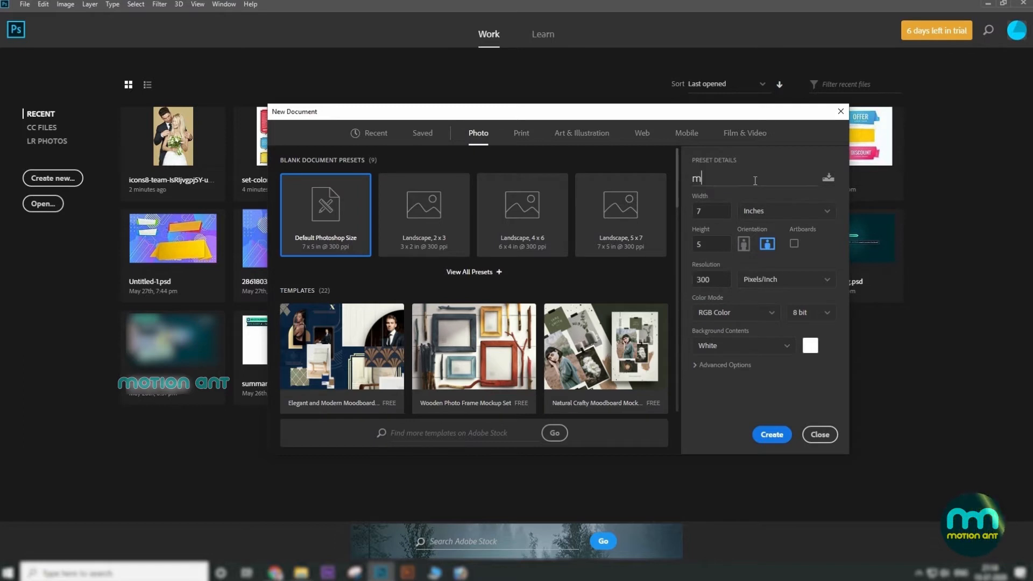
pyautogui.write('otionant')
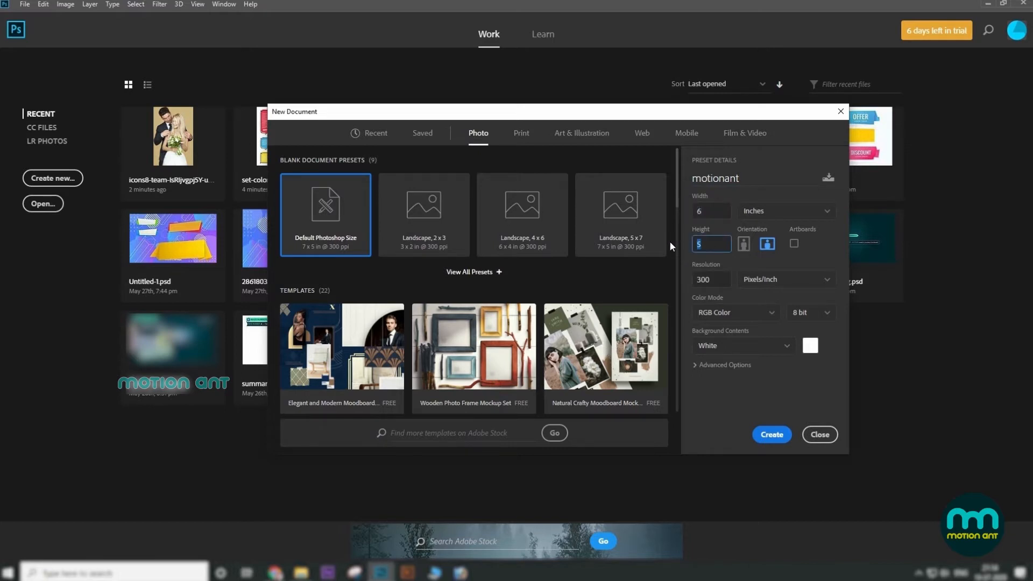
pyautogui.write('4')
pyautogui.click(702, 280)
pyautogui.write('200')
# Give the new document a custom red background and create it
pyautogui.click(780, 350)
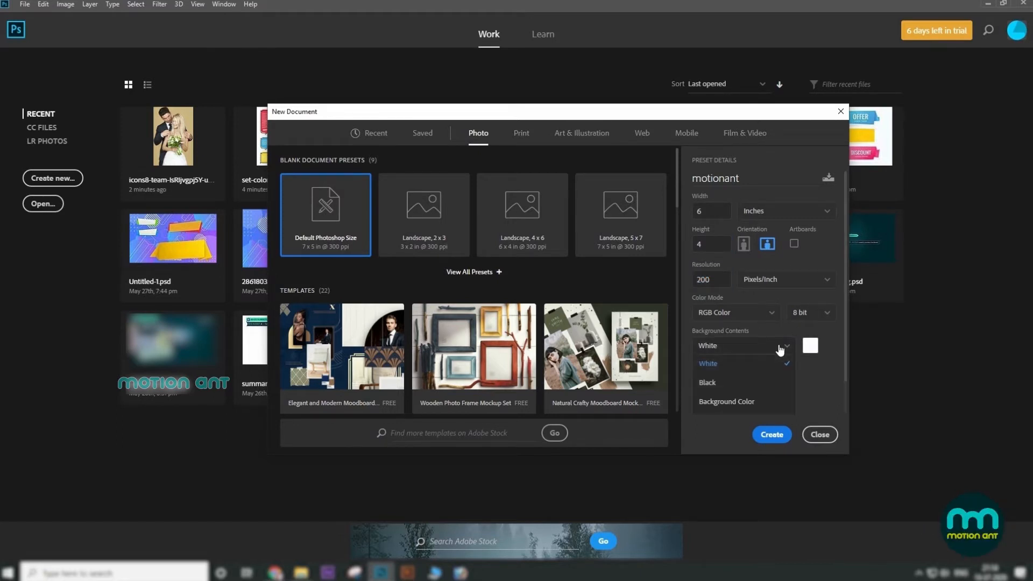
pyautogui.click(811, 345)
pyautogui.click(520, 354)
pyautogui.click(634, 343)
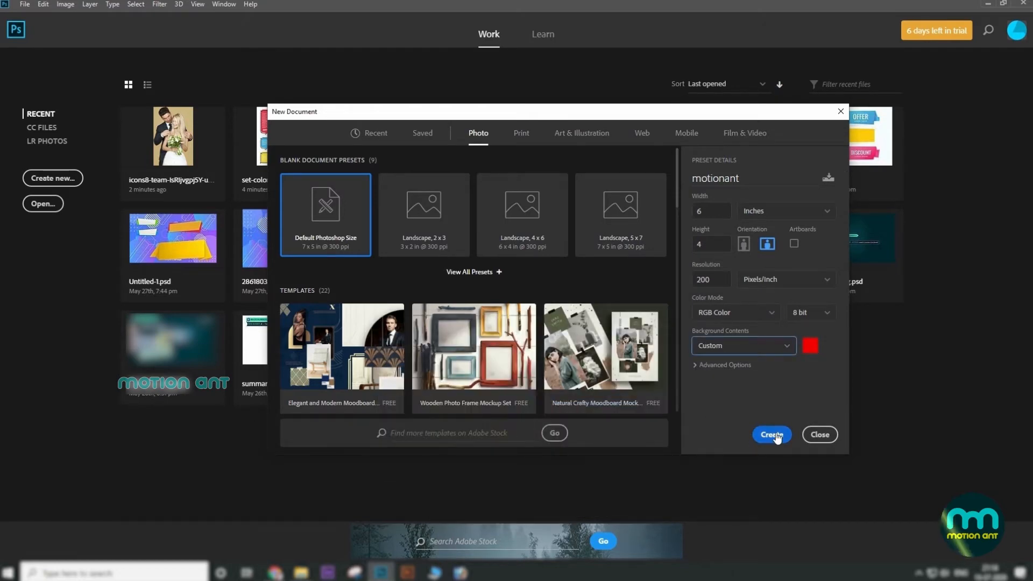
pyautogui.click(772, 435)
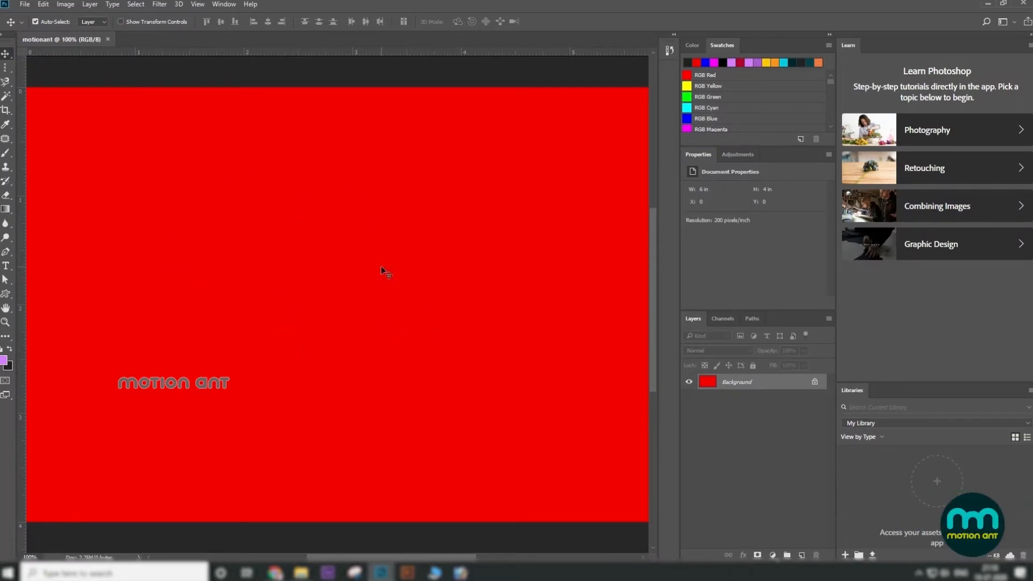
pyautogui.hotkey('ctrl', '-')
pyautogui.hotkey('ctrl', '-')
pyautogui.hotkey('ctrl', '+')
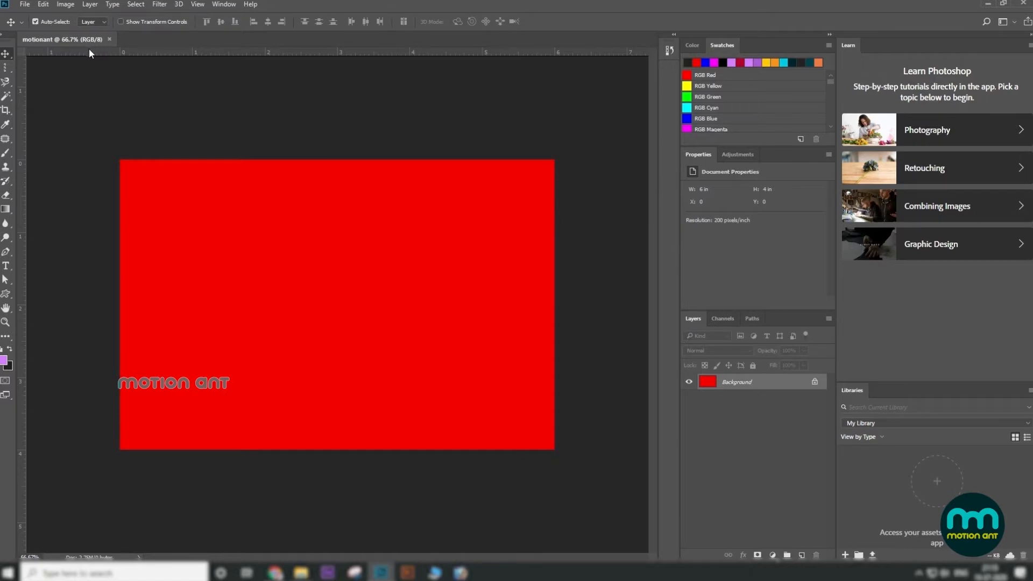
# Open the icons8-team wedding couple JPG from the Ps-MA folder as a separate document
pyautogui.click(25, 5)
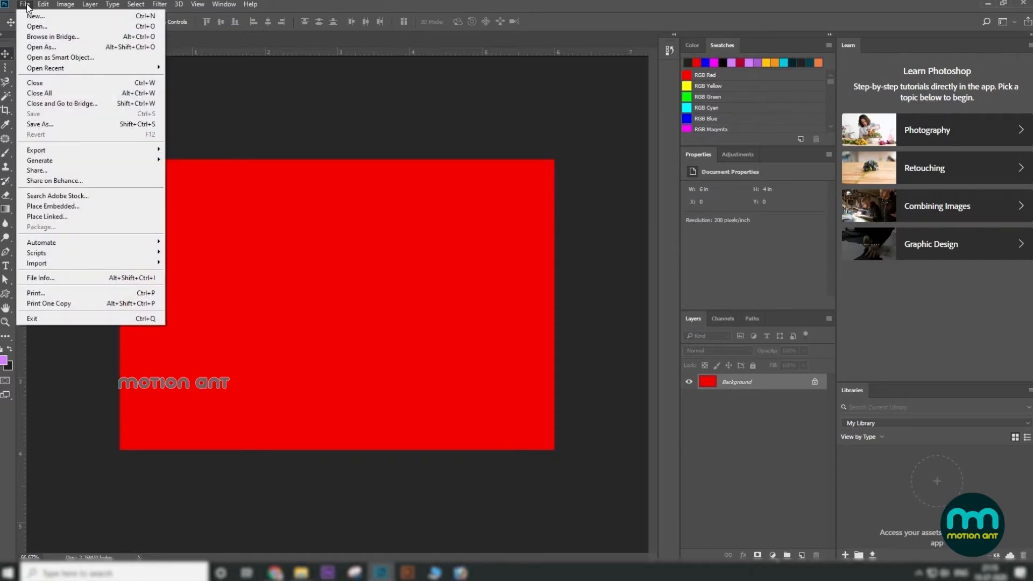
pyautogui.click(35, 27)
pyautogui.click(126, 89)
pyautogui.doubleClick(127, 92)
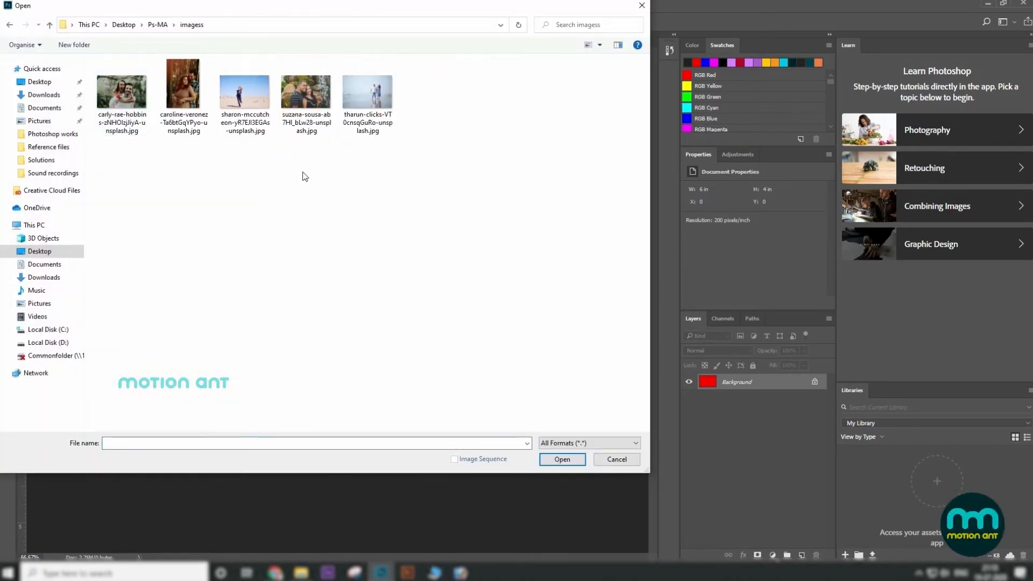
pyautogui.click(169, 106)
pyautogui.click(139, 102)
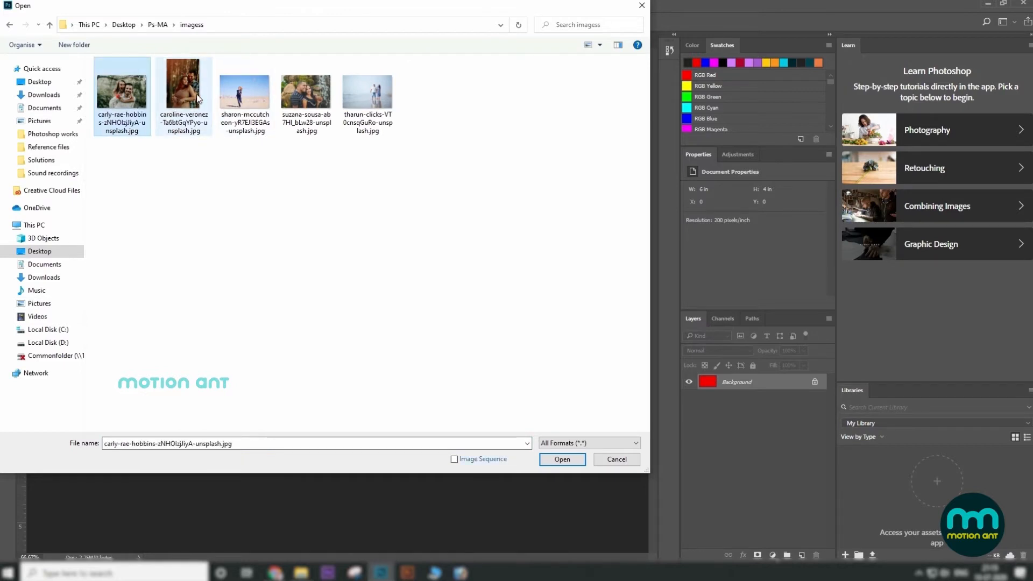
pyautogui.click(160, 30)
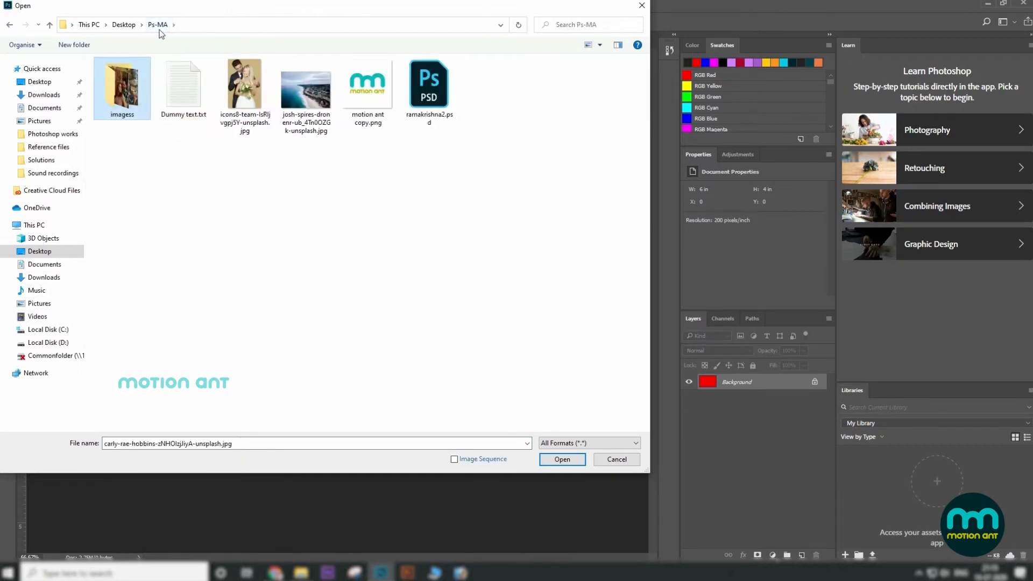
pyautogui.click(245, 91)
pyautogui.click(563, 460)
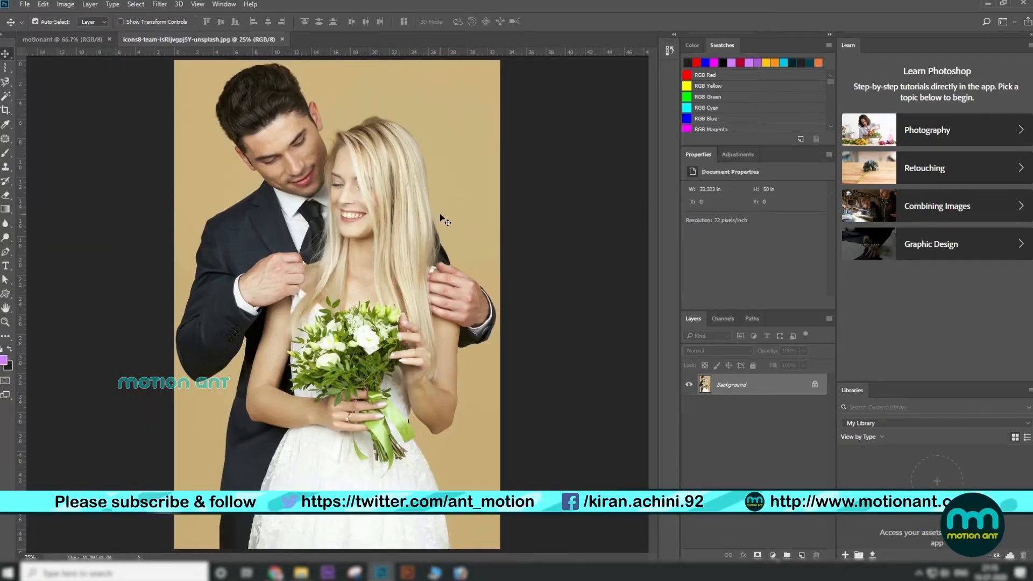
# Convert the locked background of the wedding photo into a regular layer named Layer 0
pyautogui.doubleClick(734, 386)
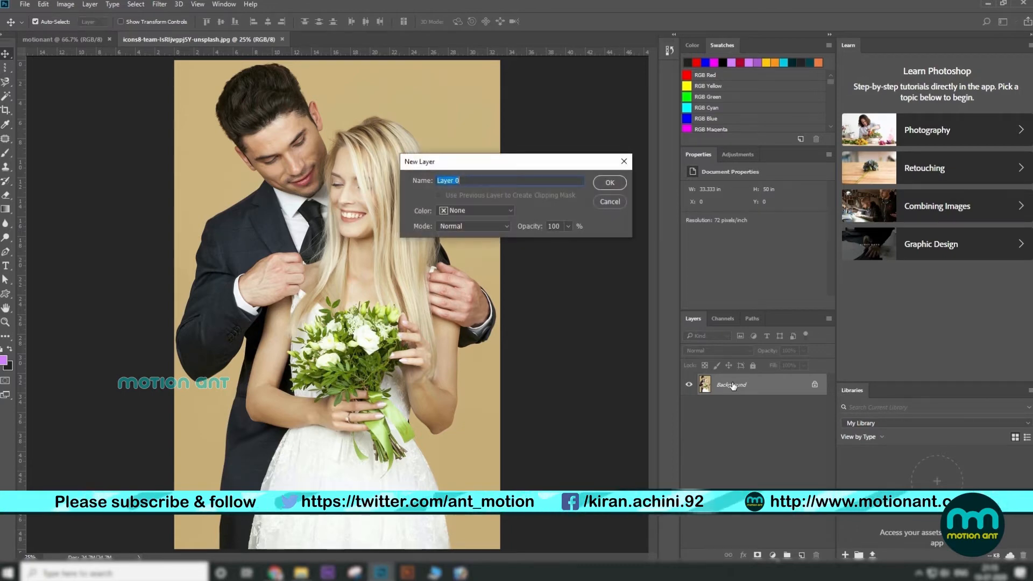
pyautogui.click(610, 182)
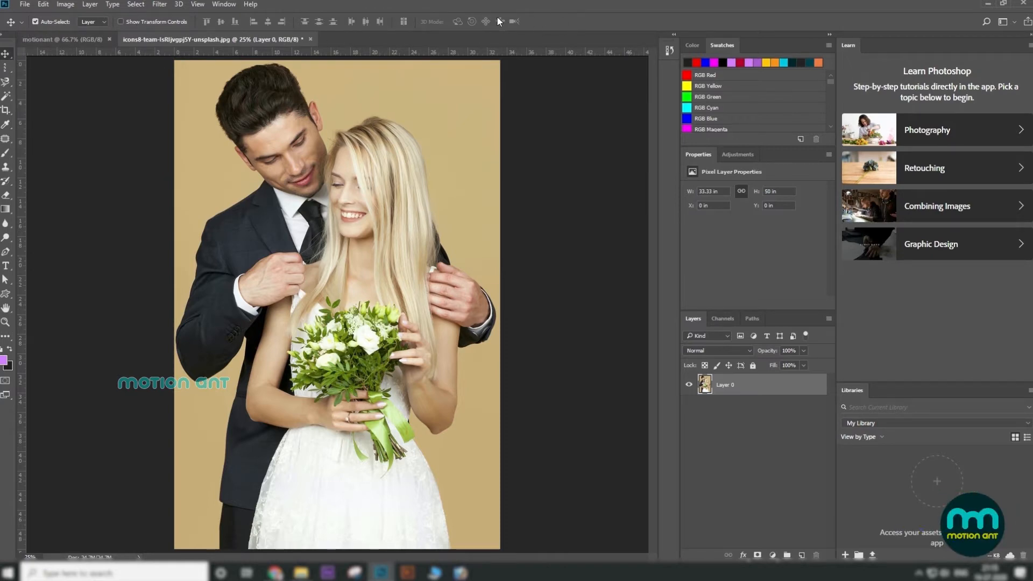
# Compare the Brush and Move tool options and look through the photo's channels, paths and layers
pyautogui.click(5, 127)
pyautogui.click(6, 152)
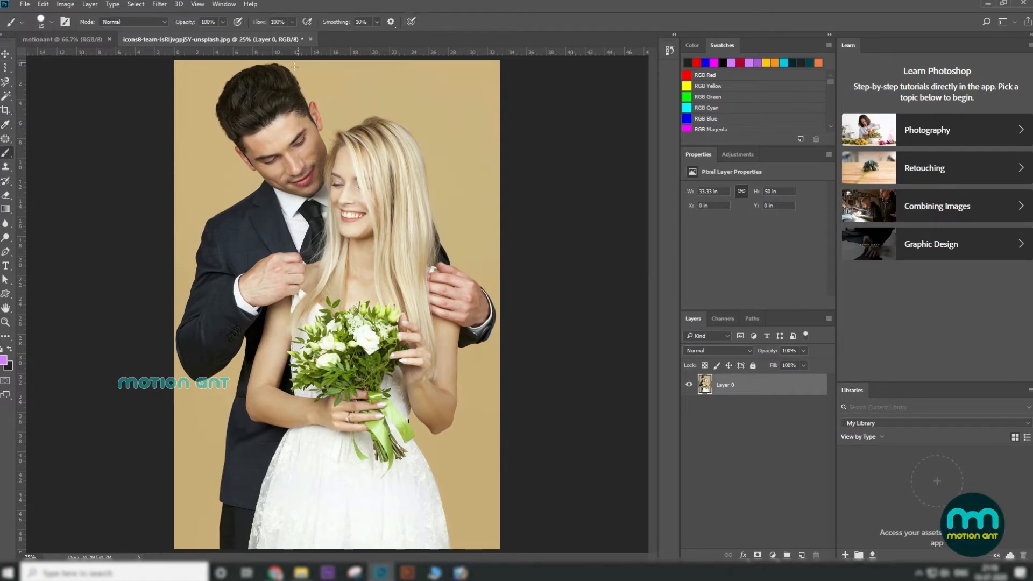
pyautogui.click(6, 56)
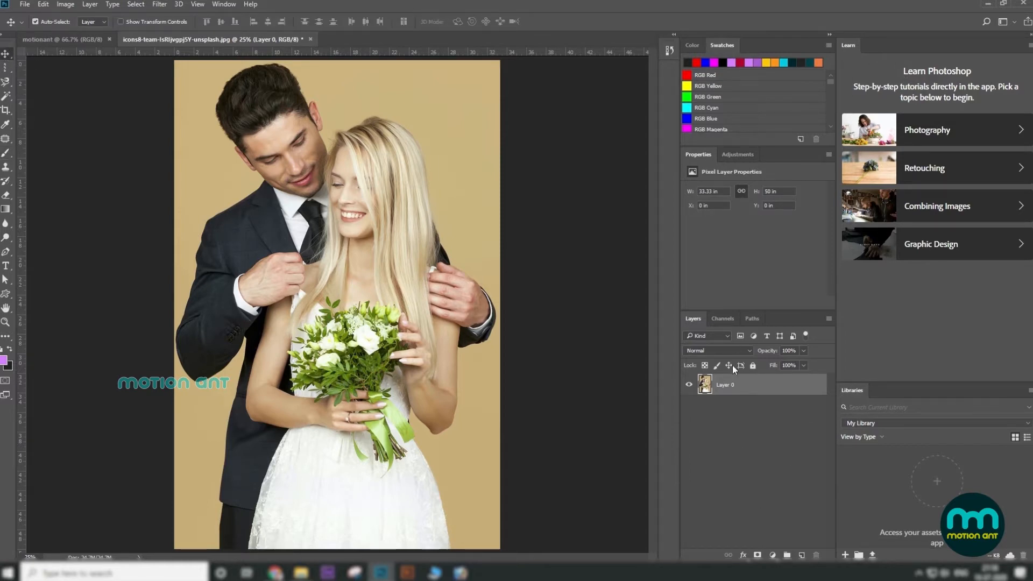
pyautogui.click(722, 319)
pyautogui.click(751, 318)
pyautogui.click(697, 318)
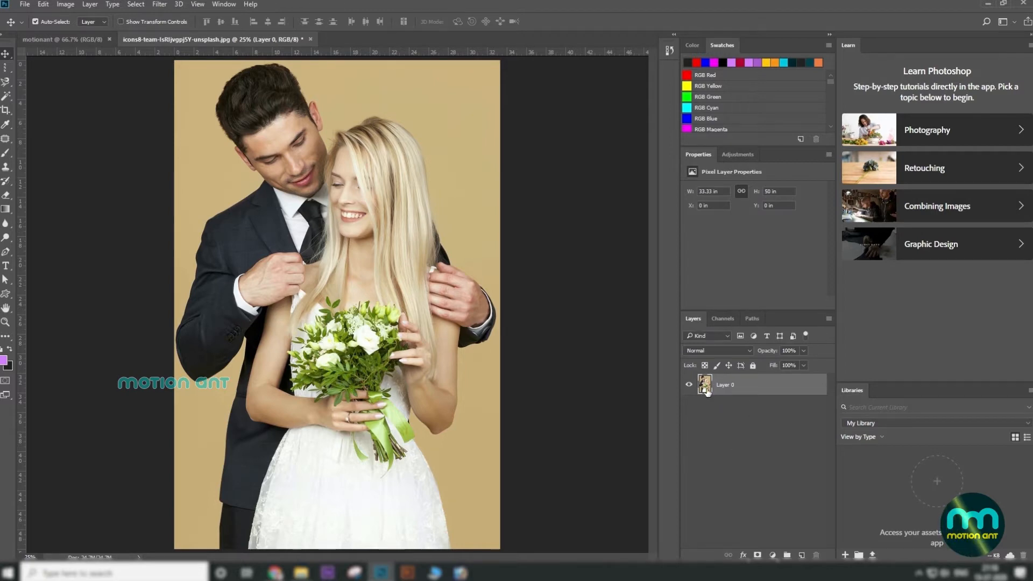
pyautogui.click(827, 319)
pyautogui.click(758, 411)
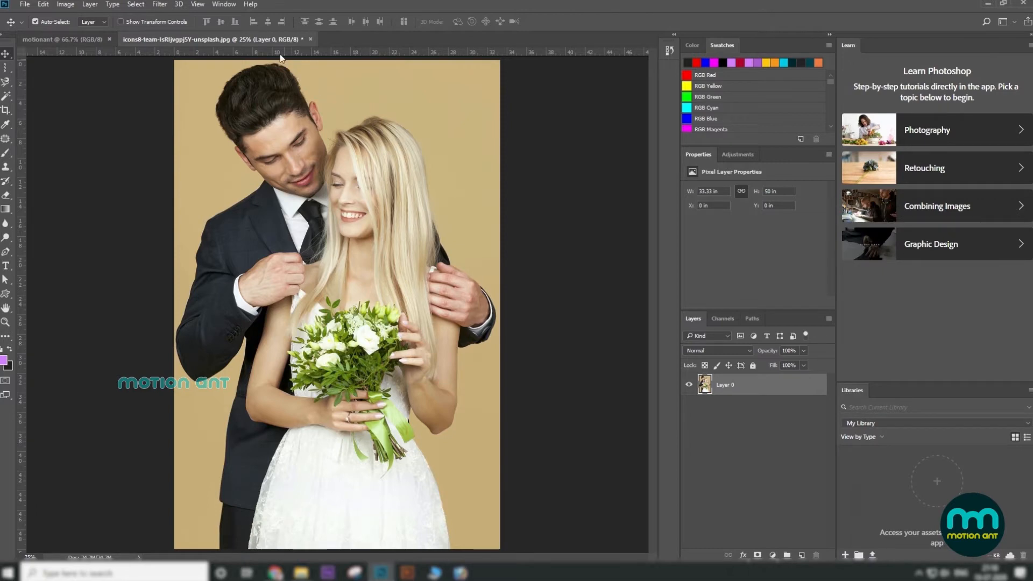
# Look through the list of available panels and both open documents, and check Layer 0 by hiding and showing it
pyautogui.click(216, 7)
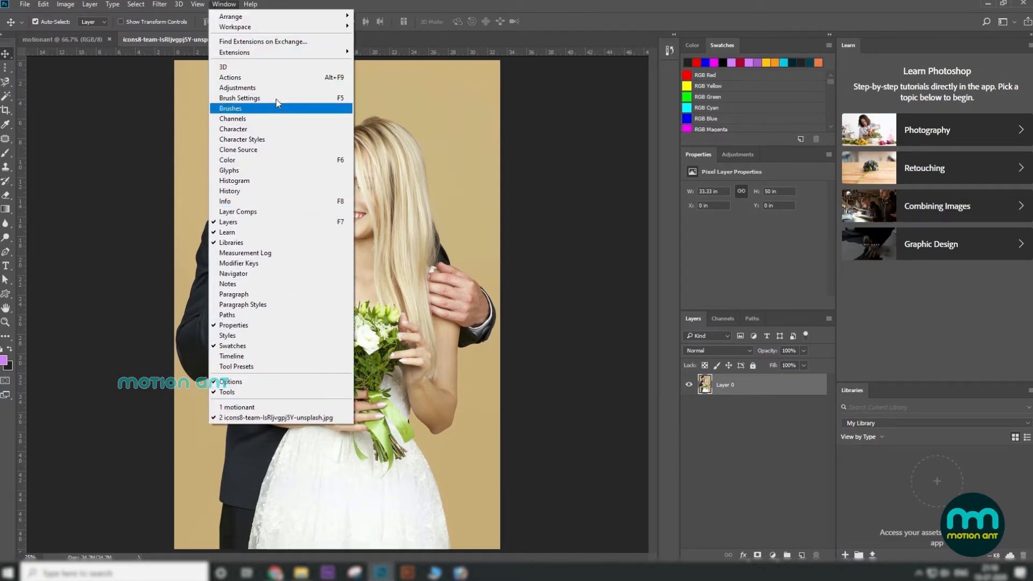
pyautogui.click(603, 190)
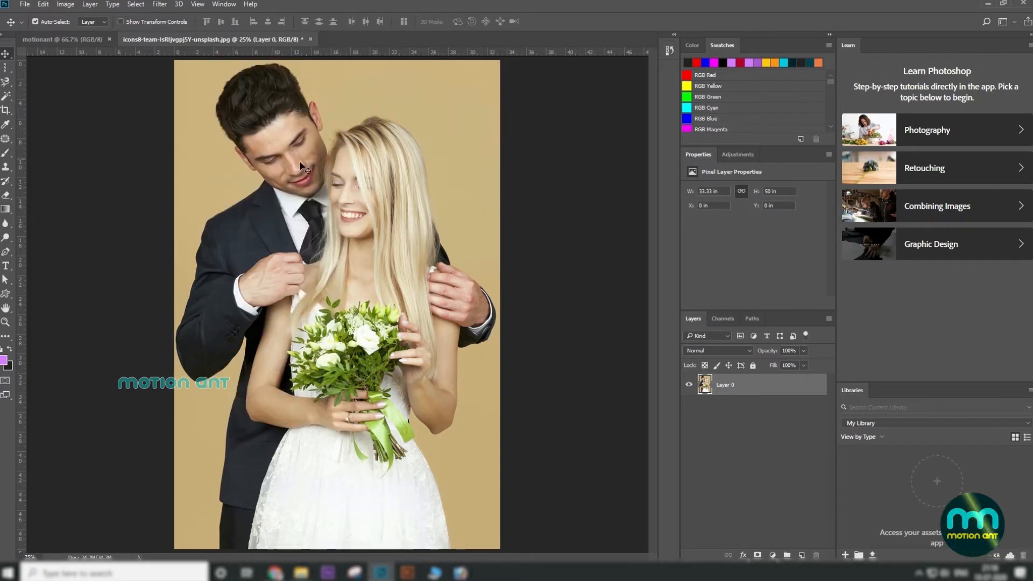
pyautogui.click(65, 39)
pyautogui.click(201, 41)
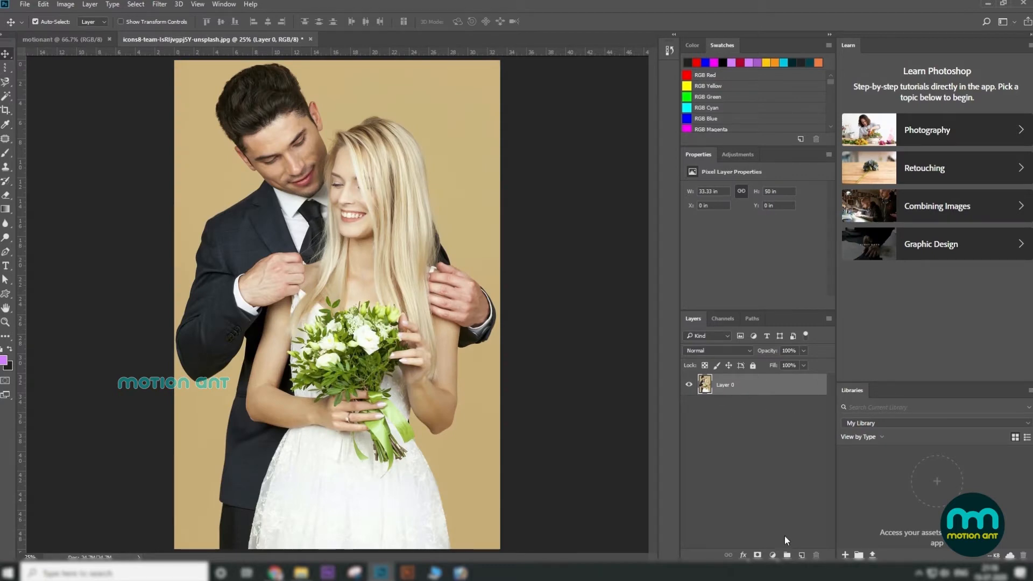
pyautogui.click(689, 383)
pyautogui.click(689, 385)
# Draw a purple four-cornered custom shape over the couple and move it down near the photo's lower edge
pyautogui.click(7, 294)
pyautogui.moveTo(355, 115); pyautogui.dragTo(489, 218)
pyautogui.press('v')
pyautogui.moveTo(422, 172); pyautogui.dragTo(423, 485)
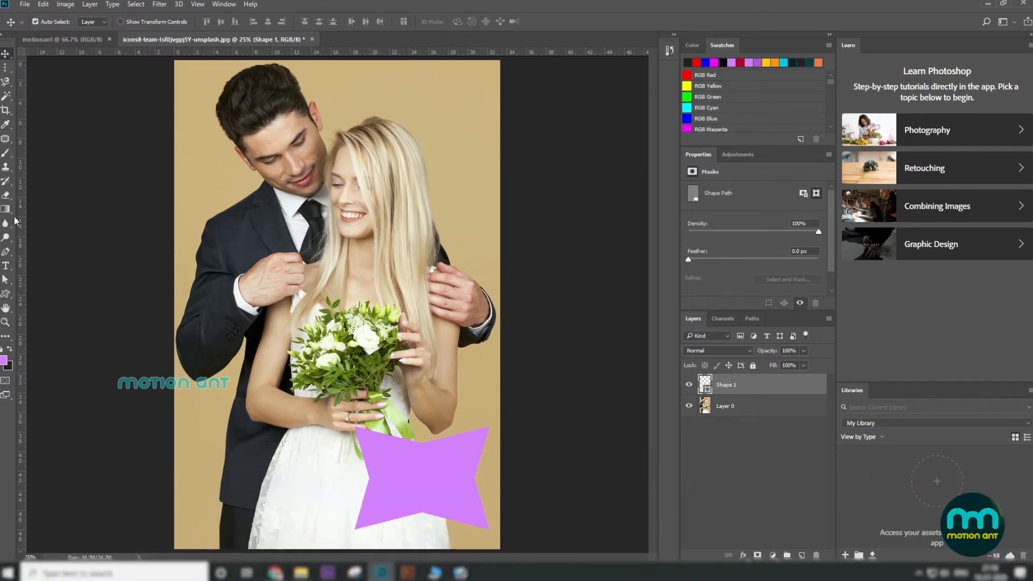
# Look through the tool variants grouped under the Move, marquee, lasso and brush tools
pyautogui.rightClick(9, 57)
pyautogui.click(7, 55)
pyautogui.rightClick(7, 68)
pyautogui.click(32, 68)
pyautogui.rightClick(8, 86)
pyautogui.click(43, 84)
pyautogui.click(7, 56)
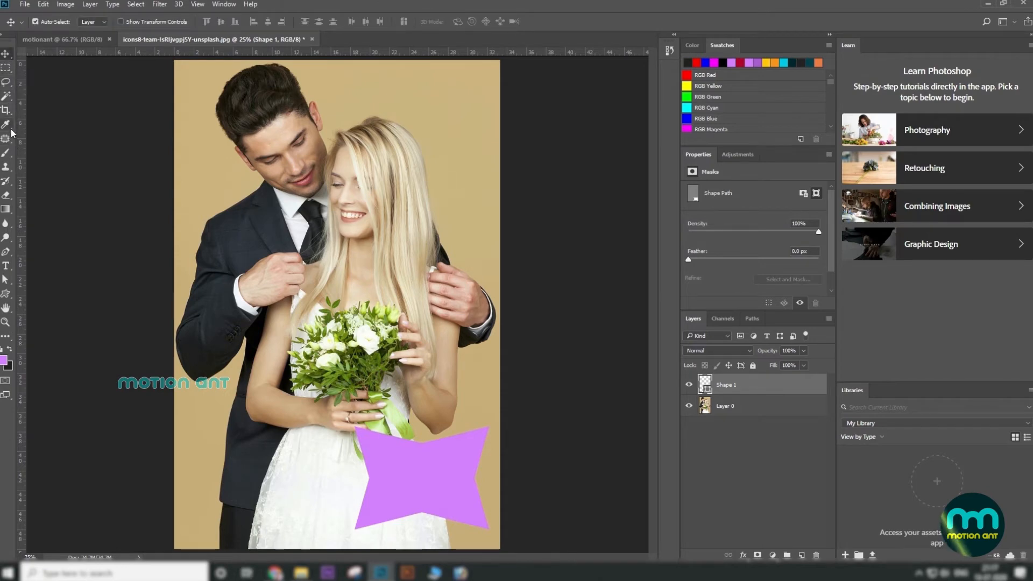
pyautogui.click(12, 157)
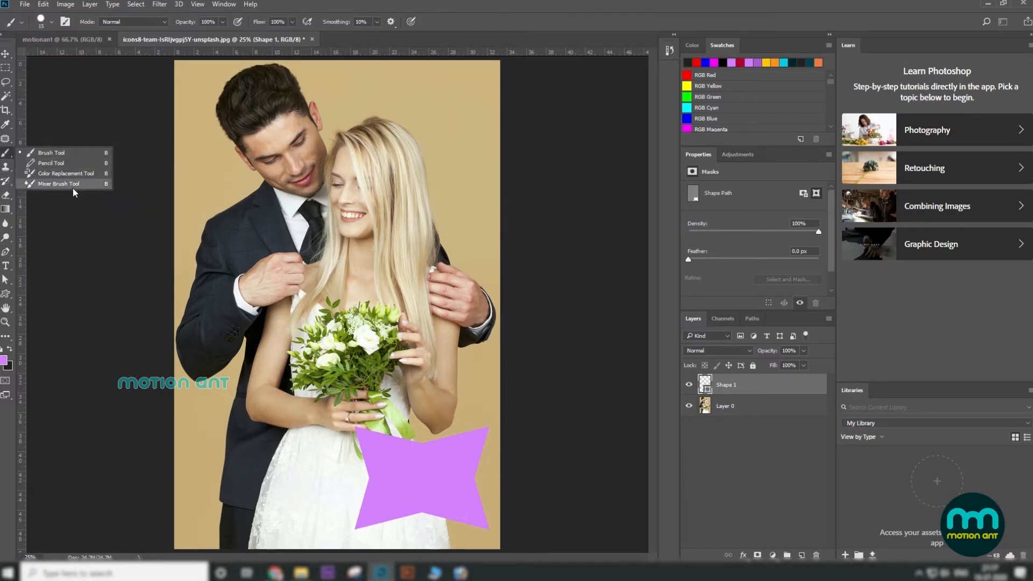
pyautogui.click(6, 123)
pyautogui.click(5, 53)
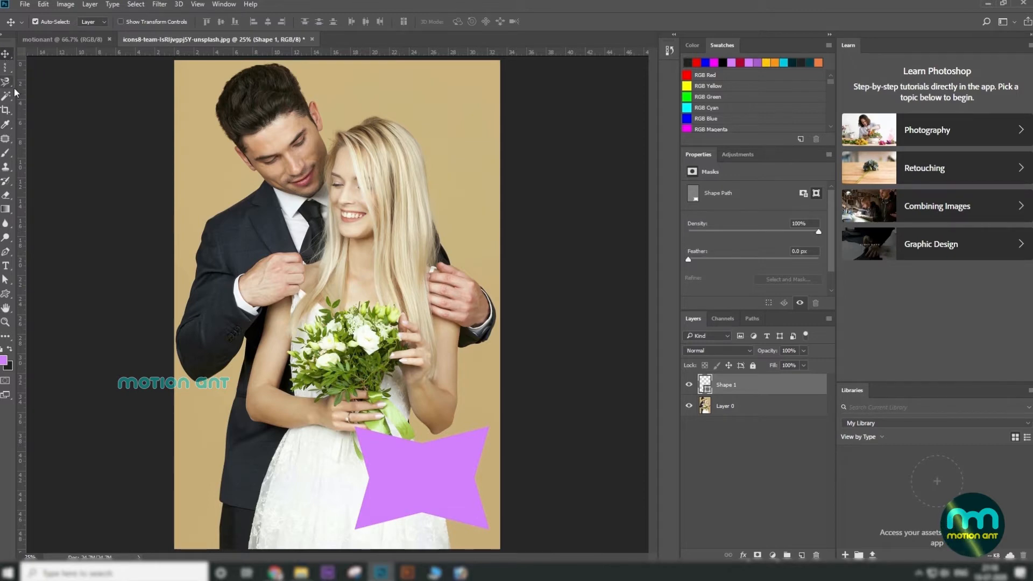
# Choose the Rectangular Marquee and Lasso variants in their tool groups and return to the Move tool
pyautogui.click(6, 67)
pyautogui.click(6, 83)
pyautogui.click(29, 80)
pyautogui.click(5, 54)
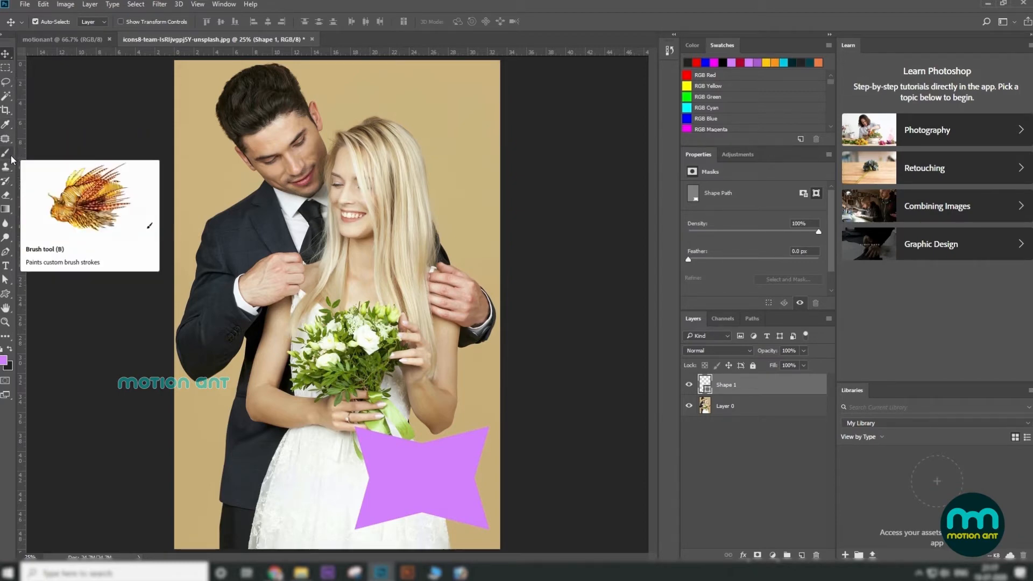
pyautogui.click(10, 157)
# Try cropping the photo inward from its corners to a smaller area around the couple, and cancel the crop
pyautogui.click(6, 111)
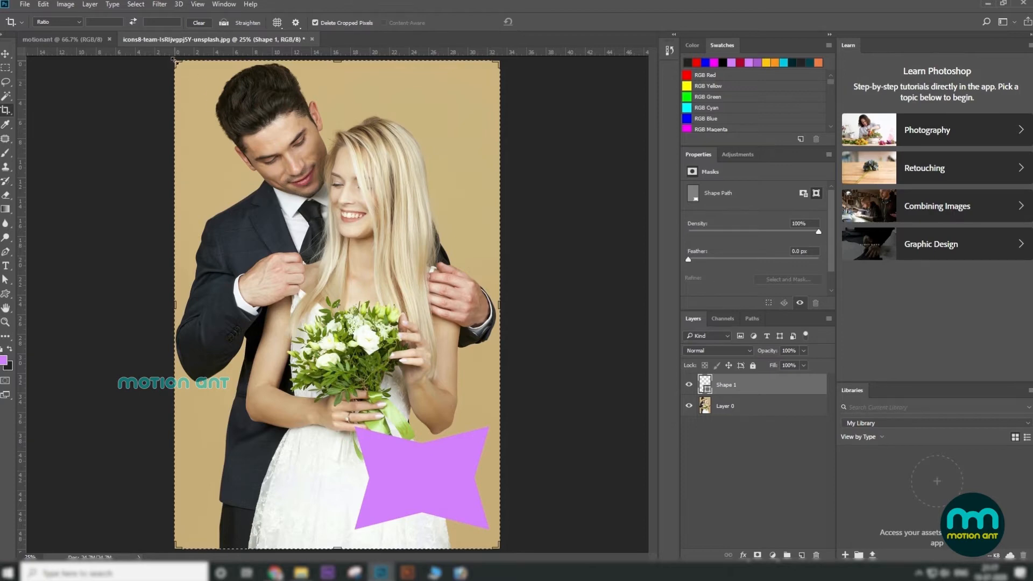
pyautogui.moveTo(176, 61)
pyautogui.mouseDown()
pyautogui.moveTo(254, 183)
pyautogui.moveTo(180, 108)
pyautogui.moveTo(176, 58)
pyautogui.moveTo(154, 57)
pyautogui.moveTo(176, 61)
pyautogui.mouseUp()
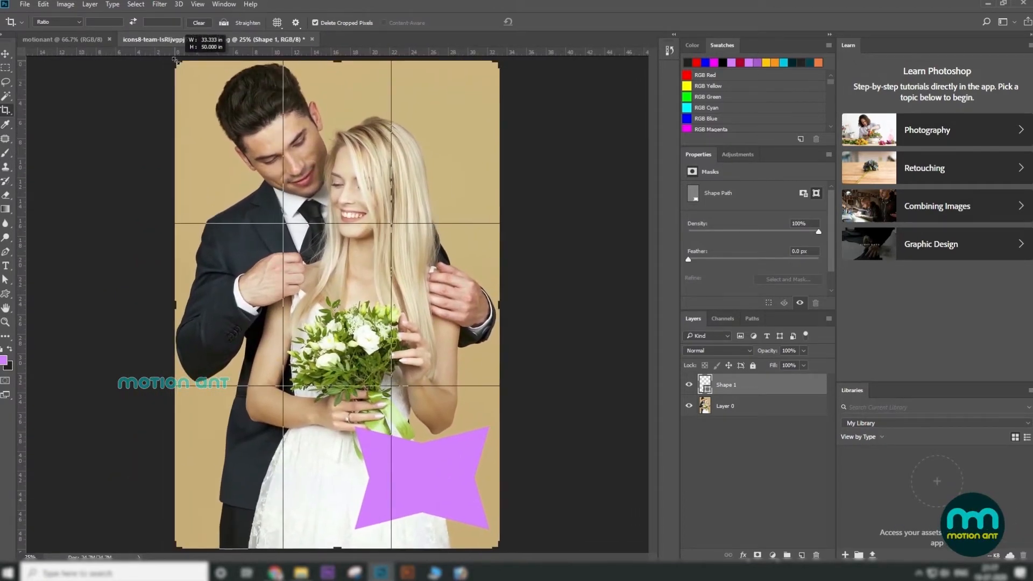
pyautogui.moveTo(352, 204)
pyautogui.mouseDown()
pyautogui.moveTo(330, 190)
pyautogui.moveTo(312, 232)
pyautogui.moveTo(294, 202)
pyautogui.moveTo(334, 193)
pyautogui.moveTo(386, 218)
pyautogui.moveTo(337, 253)
pyautogui.moveTo(358, 198)
pyautogui.mouseUp()
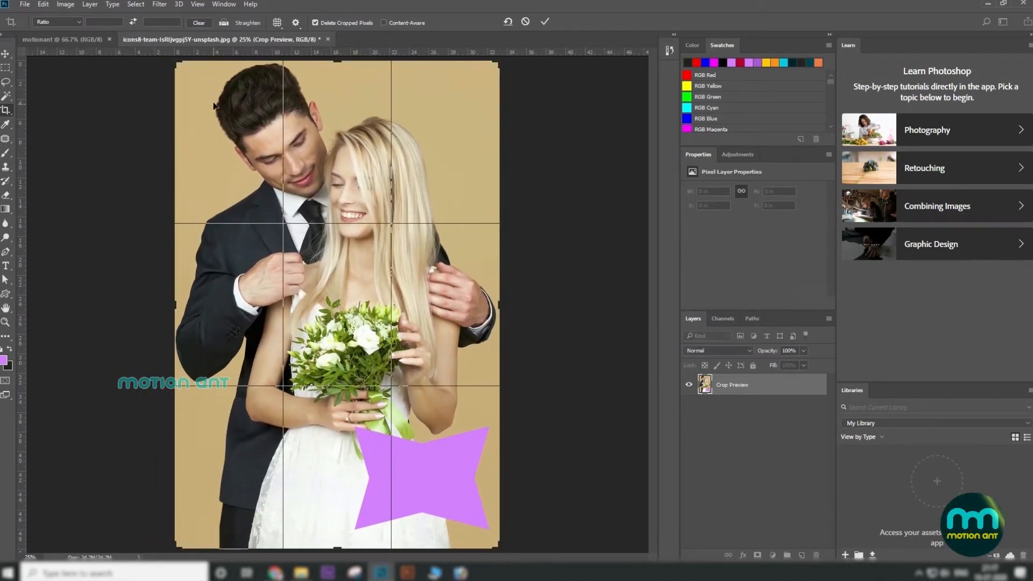
pyautogui.moveTo(174, 61); pyautogui.dragTo(223, 114)
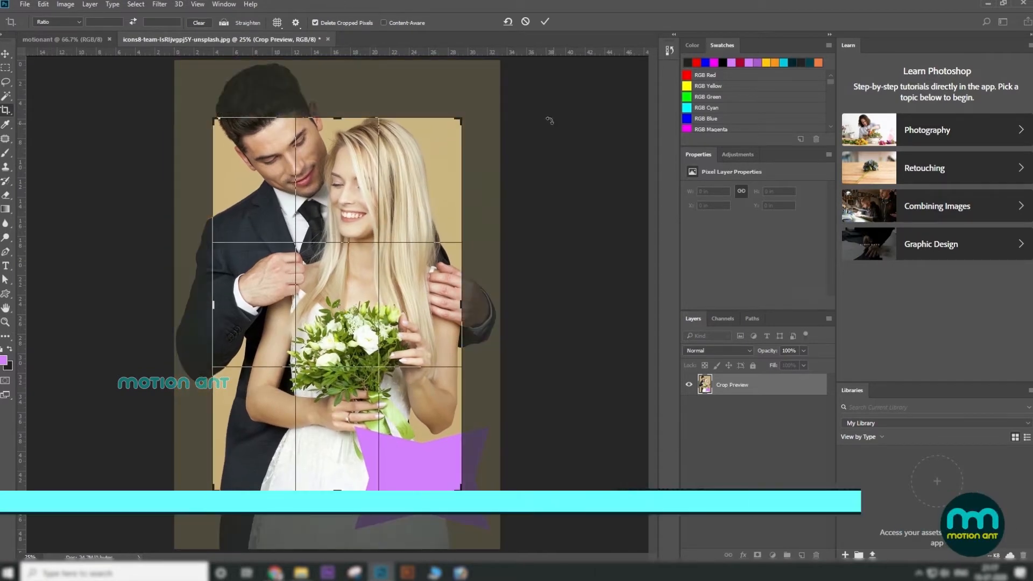
pyautogui.moveTo(484, 109)
pyautogui.mouseDown()
pyautogui.moveTo(402, 81)
pyautogui.moveTo(474, 125)
pyautogui.mouseUp()
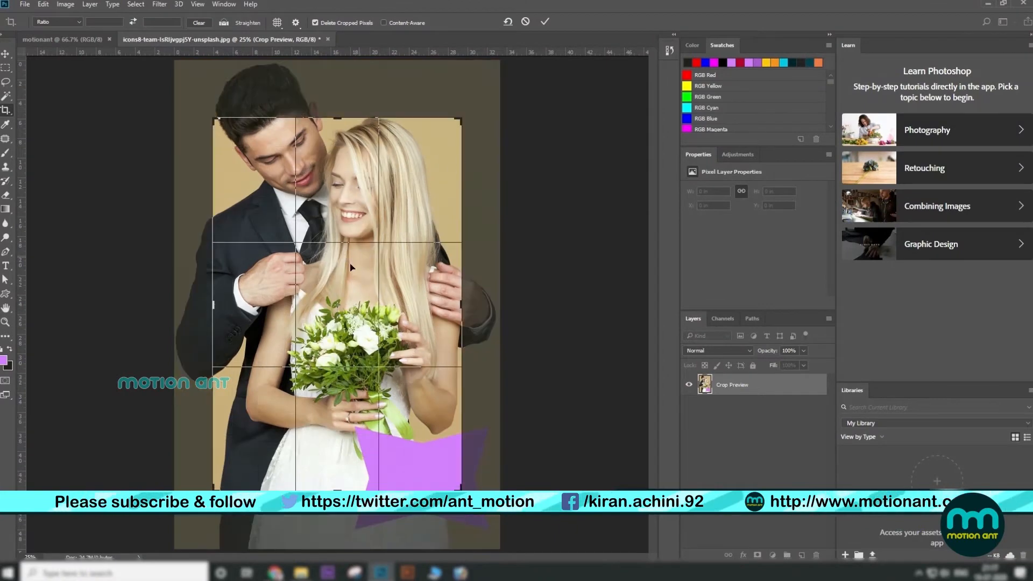
pyautogui.moveTo(340, 307); pyautogui.dragTo(462, 119)
pyautogui.moveTo(426, 502); pyautogui.dragTo(472, 523)
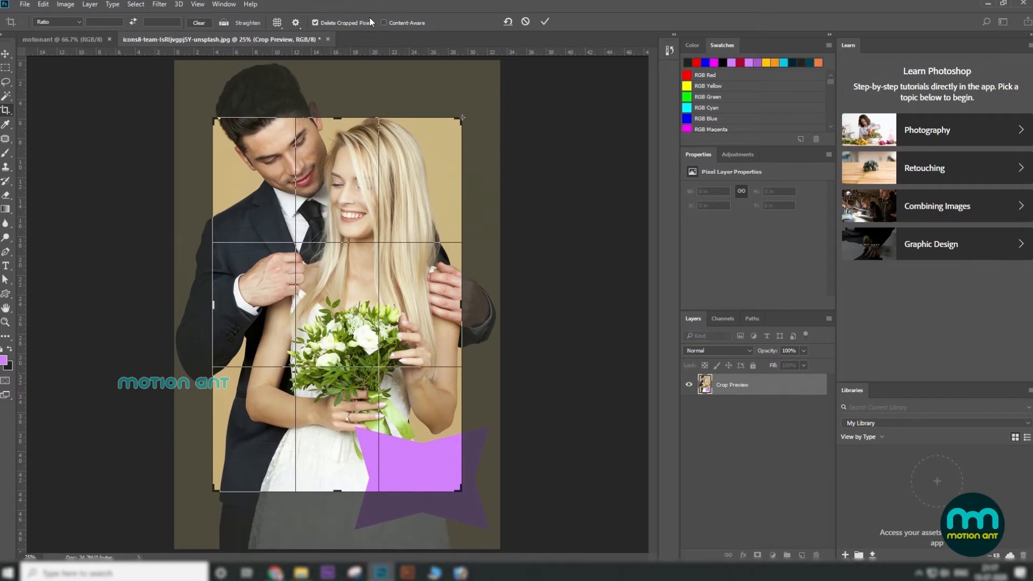
pyautogui.click(526, 22)
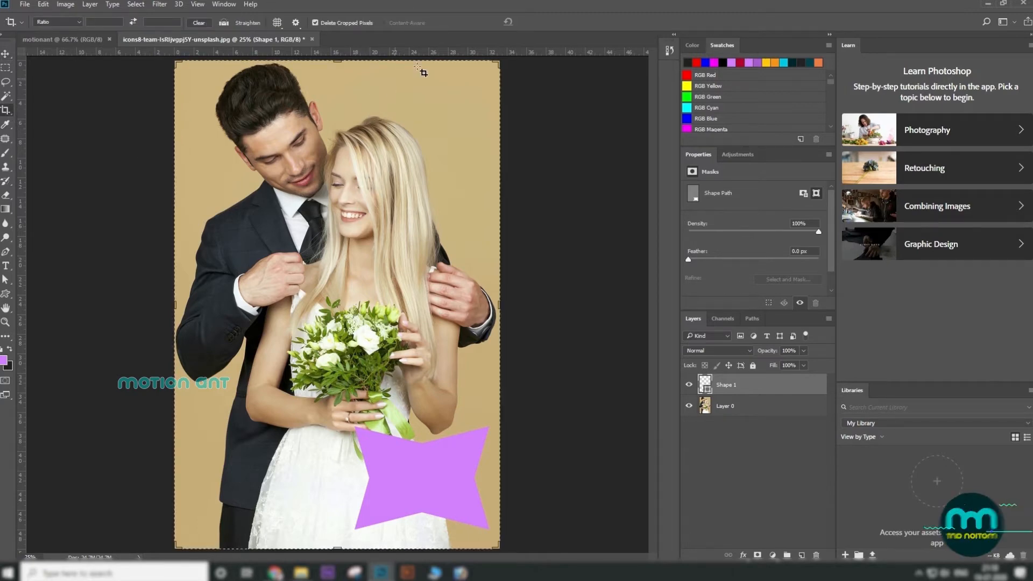
# Crop the photo to a small area around the top of the woman's head and apply the crop
pyautogui.moveTo(420, 191); pyautogui.dragTo(421, 191)
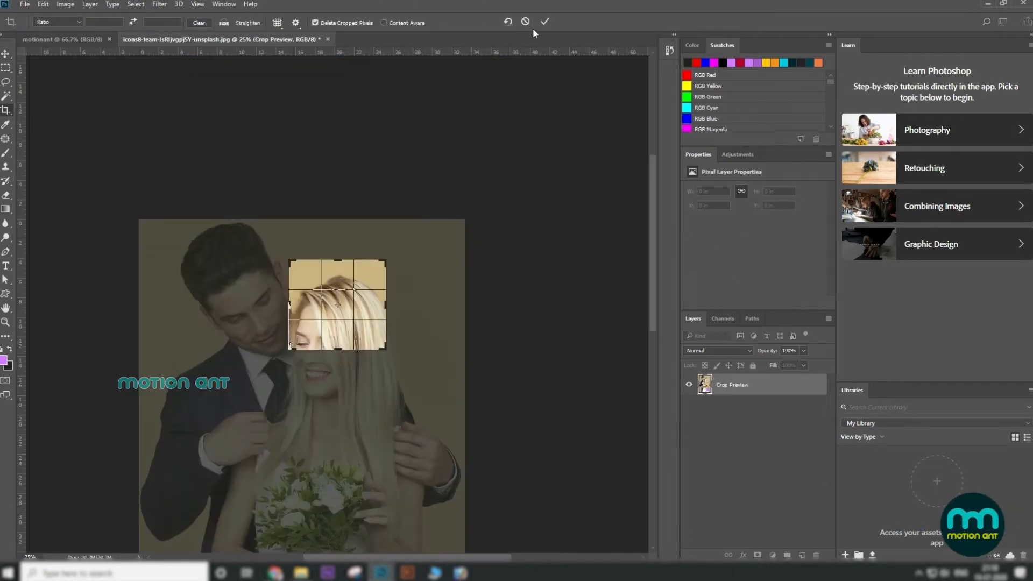
pyautogui.click(545, 22)
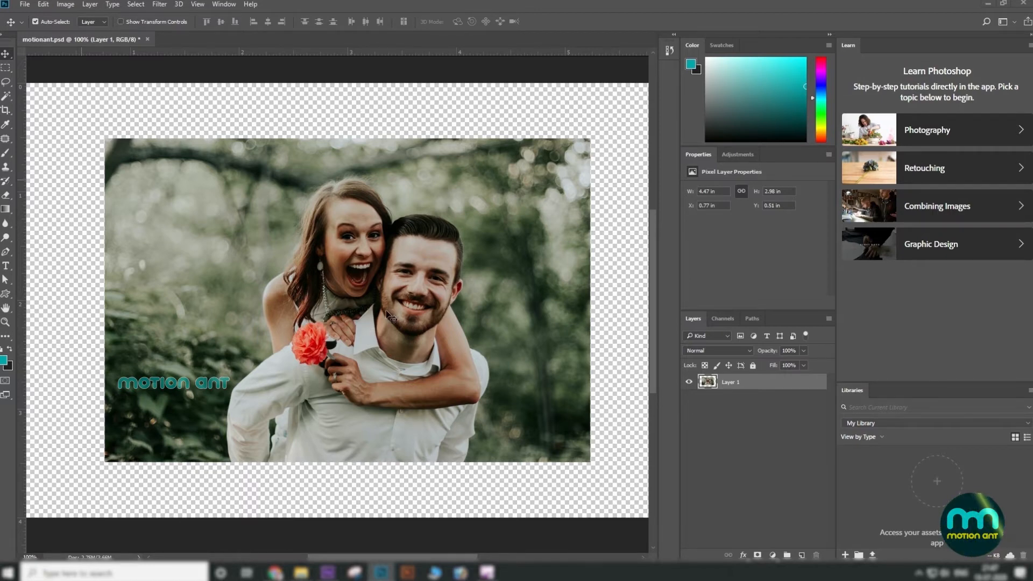
# Examine the couple's faces in motionant.psd at several magnifications and return to a view of the whole canvas
pyautogui.scroll(2, 389, 316)
pyautogui.scroll(3, 388, 316)
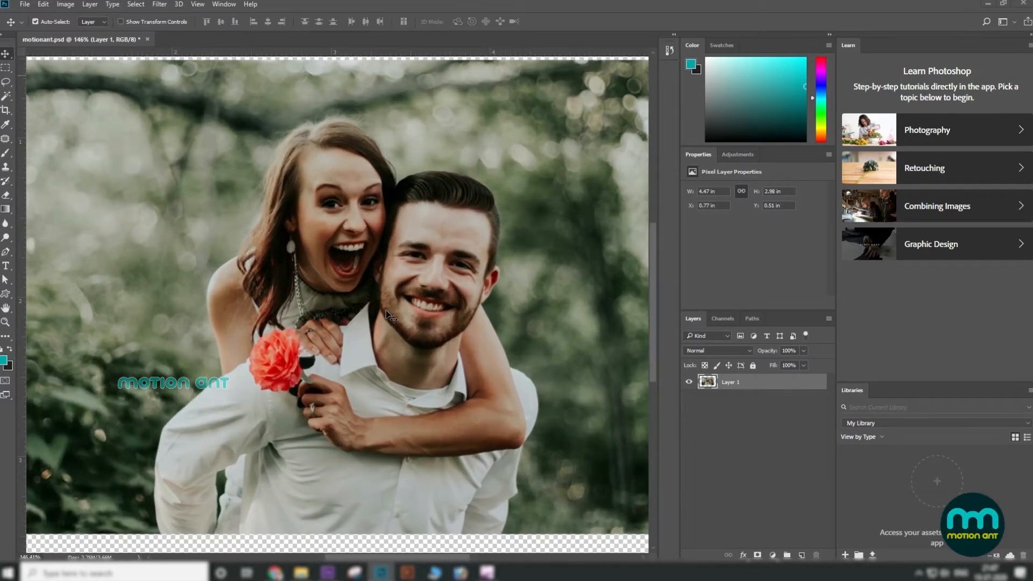
pyautogui.scroll(-3, 385, 310)
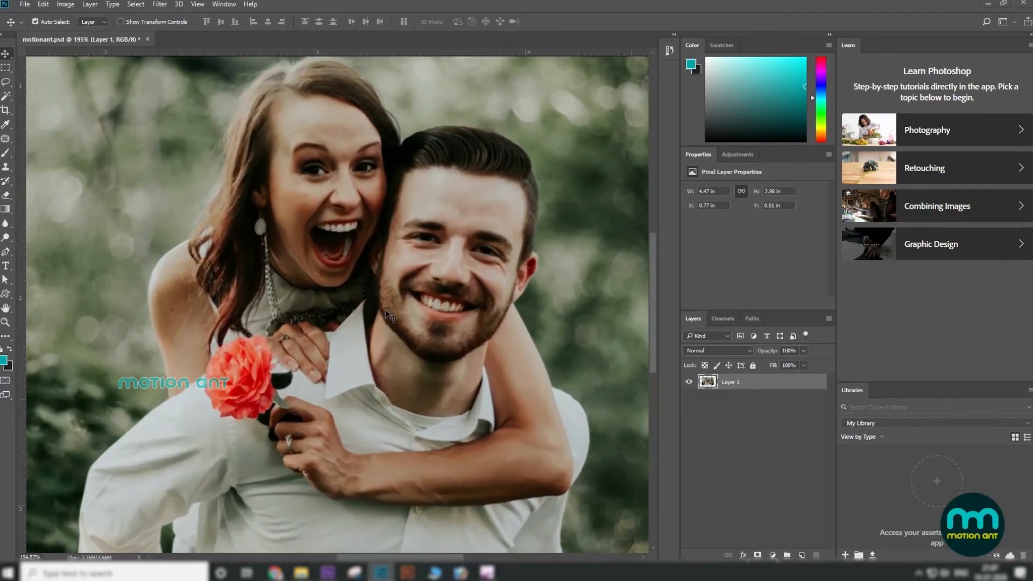
pyautogui.scroll(-3, 386, 311)
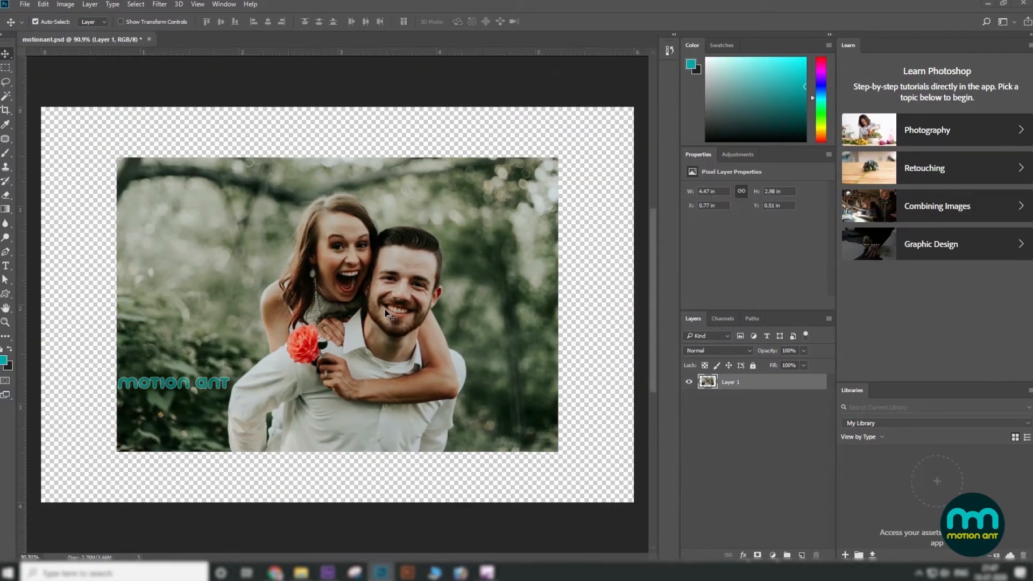
pyautogui.scroll(3, 386, 311)
pyautogui.scroll(4, 386, 314)
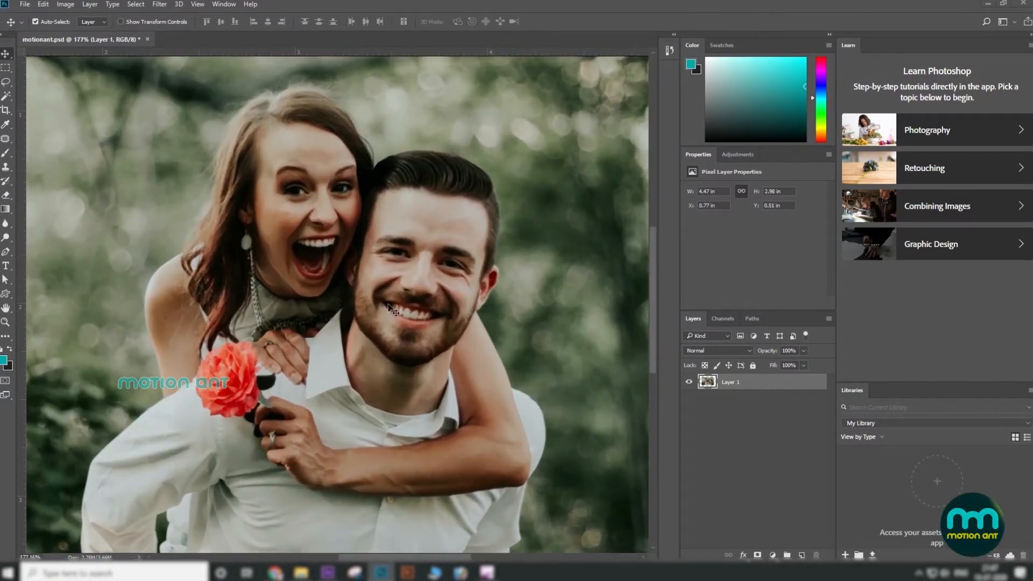
pyautogui.scroll(2, 386, 251)
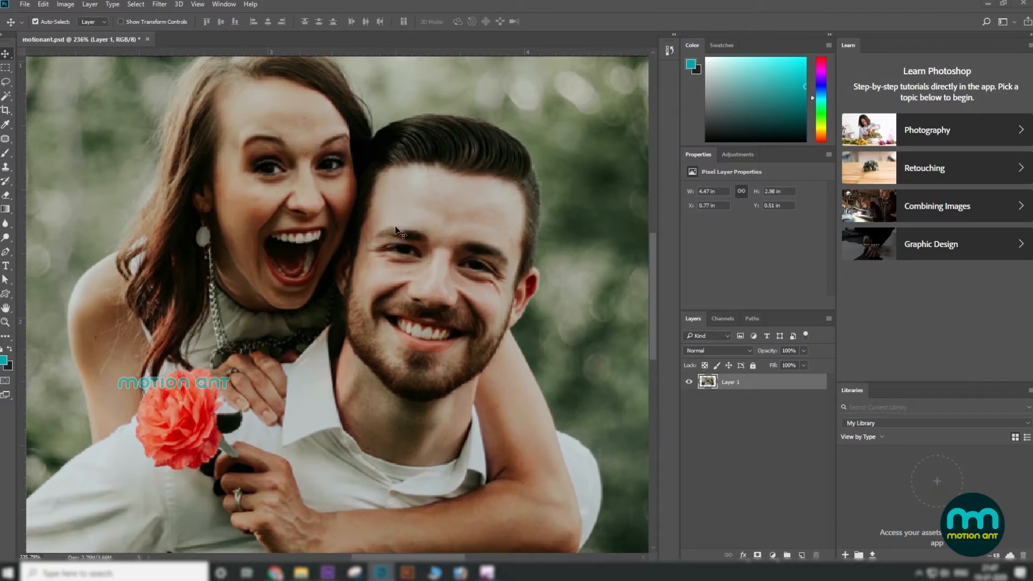
pyautogui.moveTo(396, 214); pyautogui.dragTo(446, 383)
pyautogui.moveTo(305, 286); pyautogui.dragTo(286, 222)
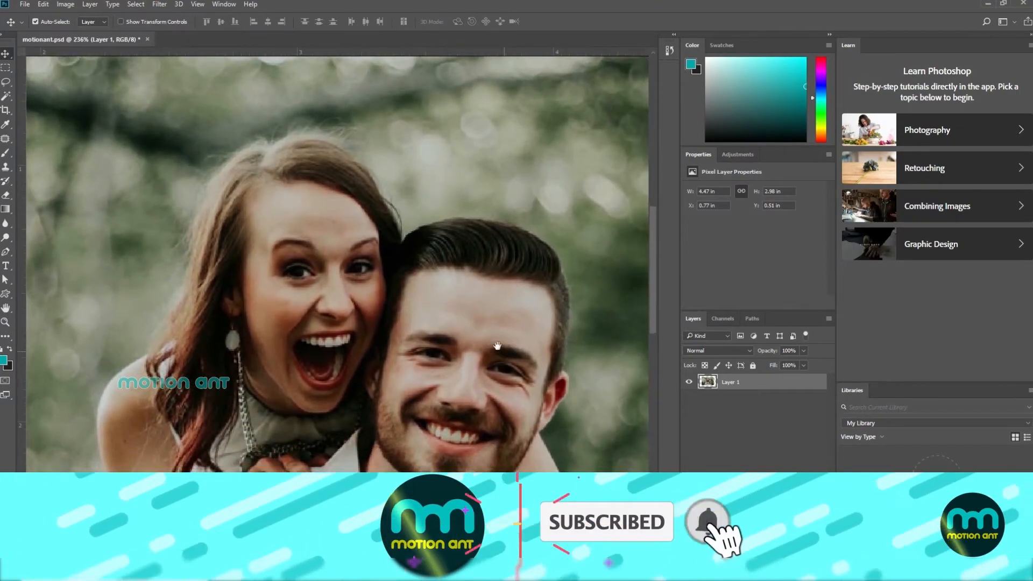
pyautogui.moveTo(497, 346); pyautogui.dragTo(385, 297)
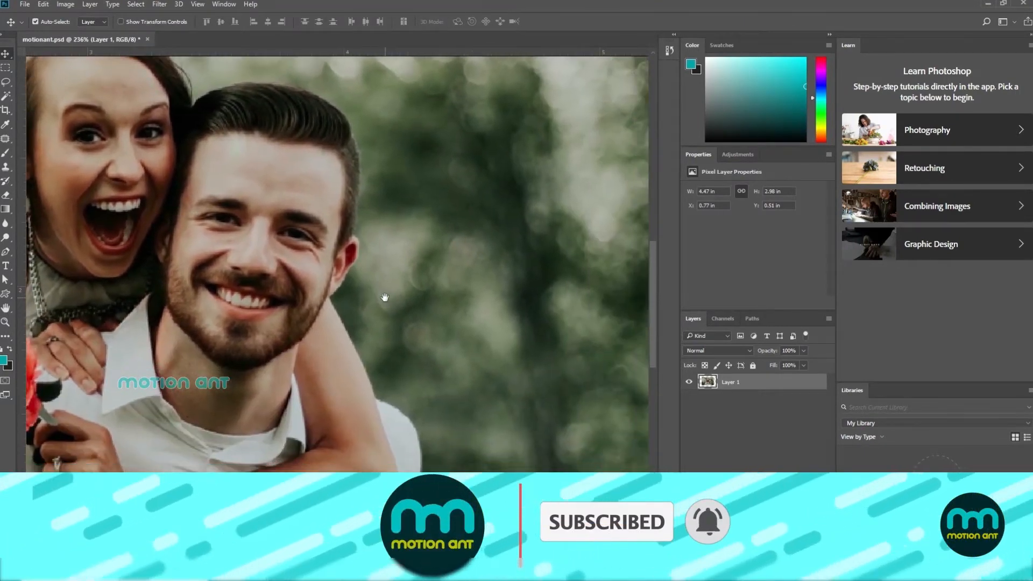
pyautogui.hotkey('ctrl', '0')
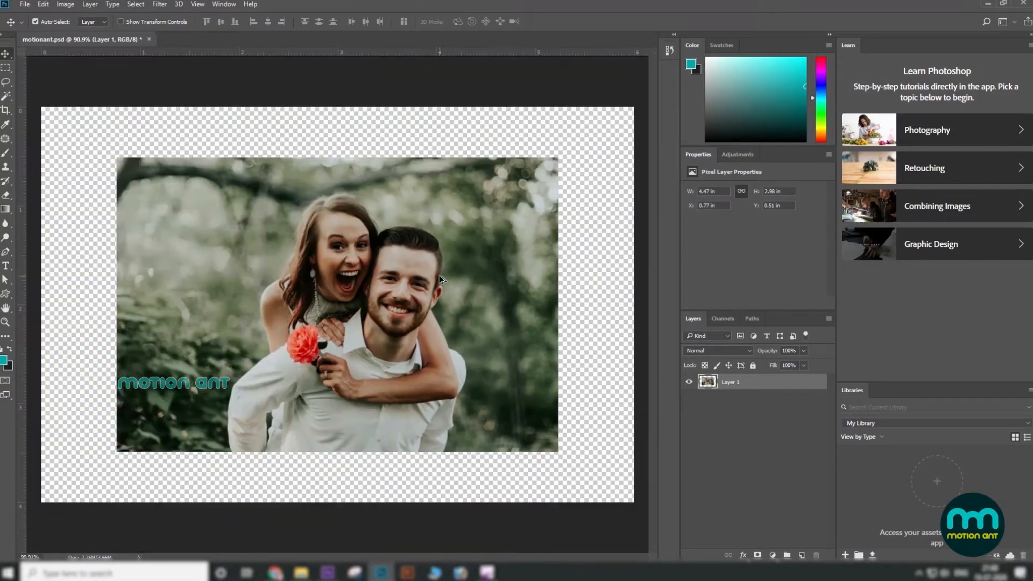
# Start a Scale transform on Layer 1 and shift the photo slightly to the left on the canvas
pyautogui.click(44, 5)
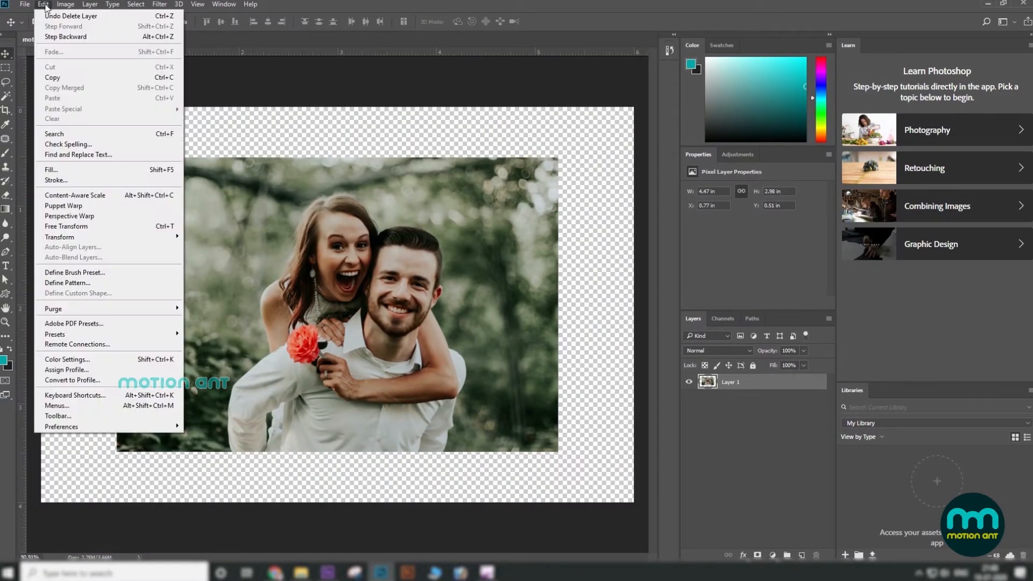
pyautogui.moveTo(101, 243)
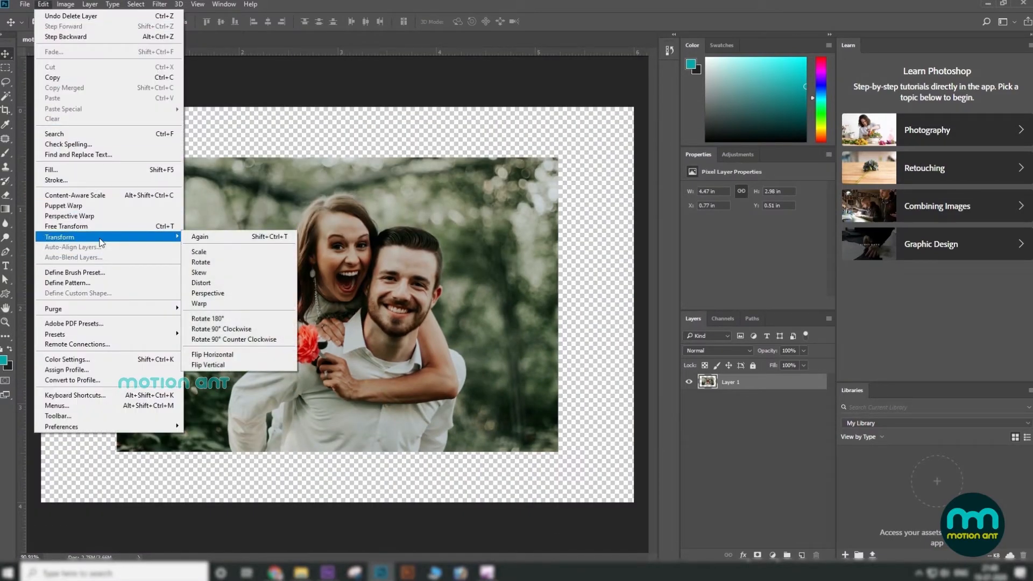
pyautogui.click(217, 253)
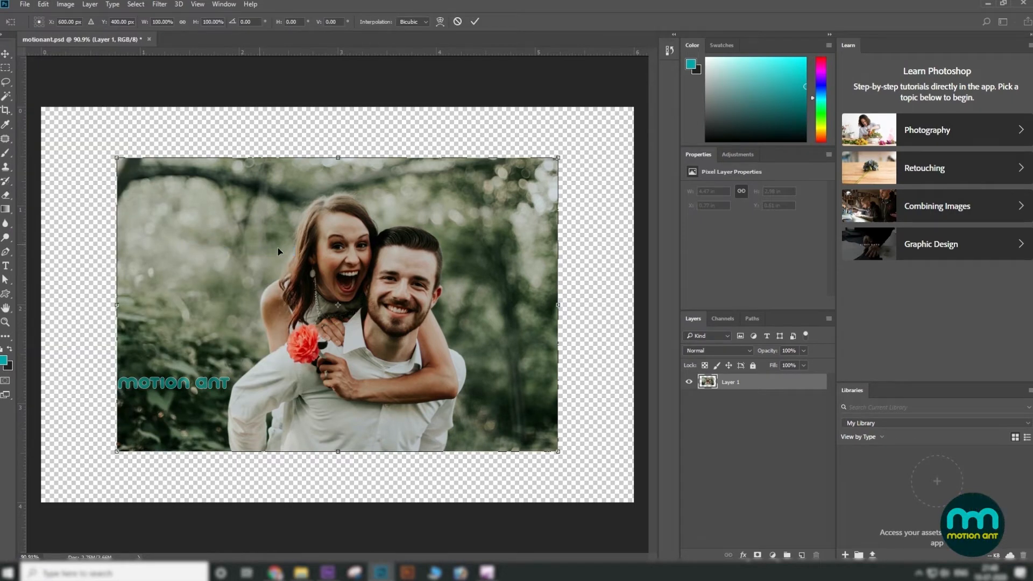
pyautogui.moveTo(373, 231); pyautogui.dragTo(352, 232)
# Rotate the photo on Layer 1 counterclockwise so its upper-right corner rises
pyautogui.click(43, 5)
pyautogui.moveTo(104, 238)
pyautogui.click(218, 264)
pyautogui.moveTo(543, 155); pyautogui.dragTo(519, 133)
# Skew the photo on Layer 1 by pulling its upper-left corner down, and flip it horizontally
pyautogui.click(43, 4)
pyautogui.click(199, 272)
pyautogui.moveTo(82, 184); pyautogui.dragTo(88, 246)
pyautogui.click(43, 4)
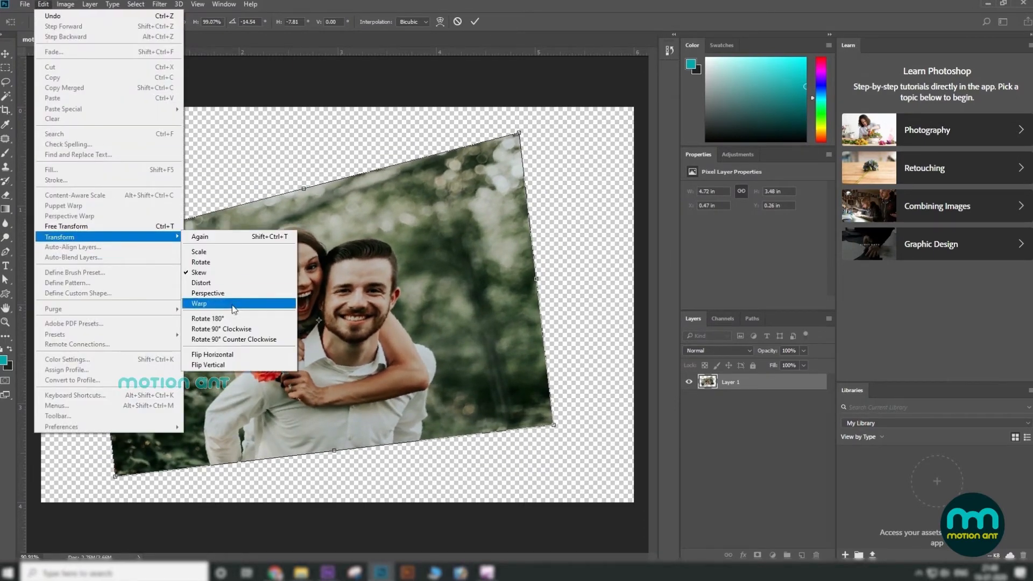
pyautogui.click(226, 355)
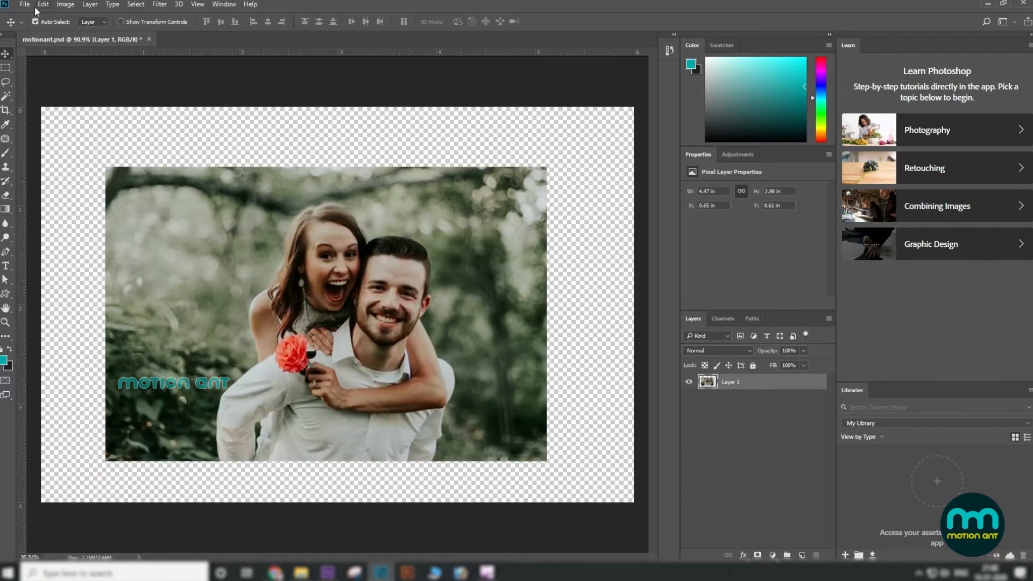
# Repeat the last transform on Layer 1 to shift the photo further down and to the left
pyautogui.click(43, 4)
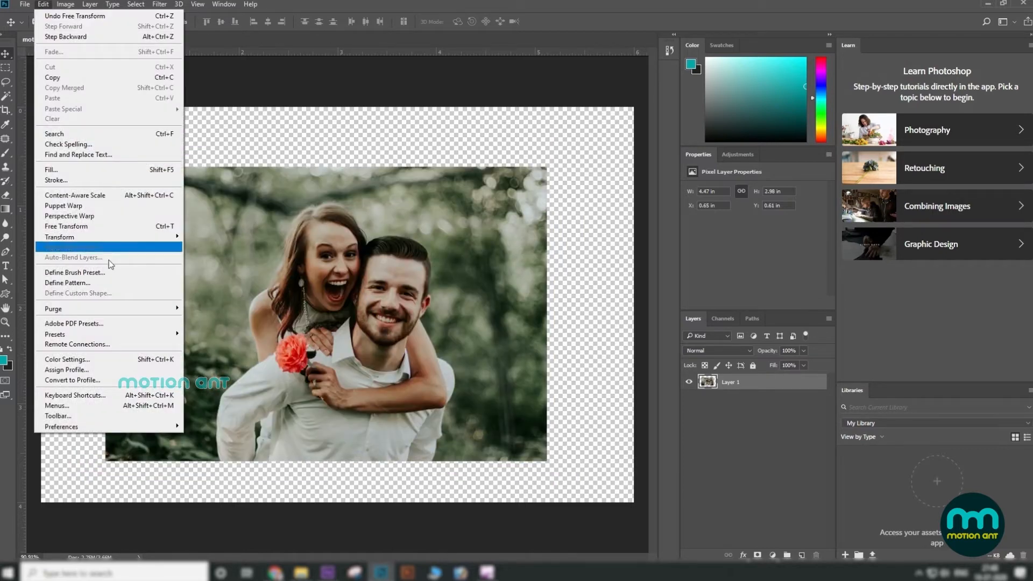
pyautogui.moveTo(162, 237)
pyautogui.click(196, 236)
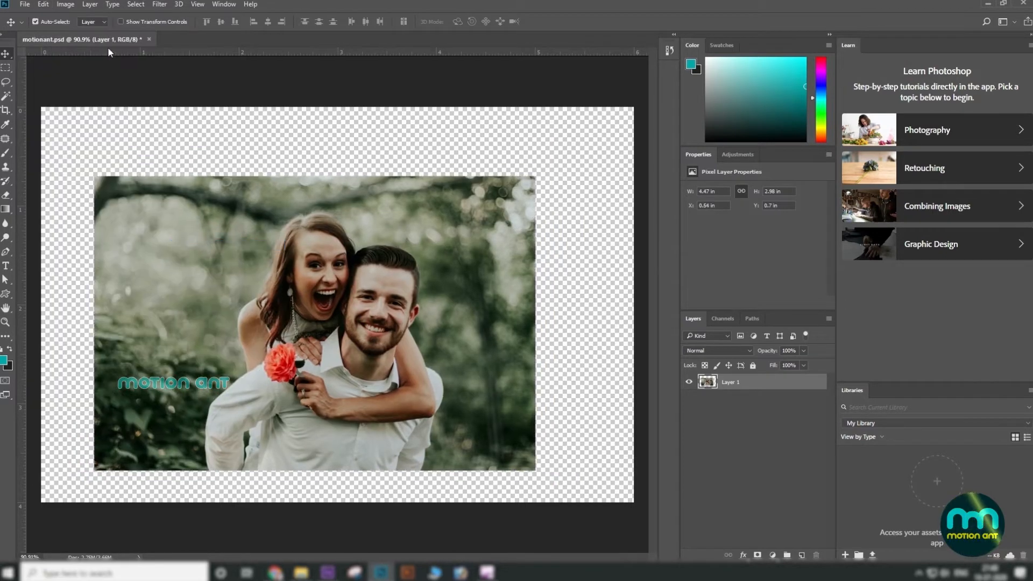
# Start a Scale transform on Layer 1 and set its position to X 654 px, trying Y 738 px before settling on Y 638 px
pyautogui.click(43, 4)
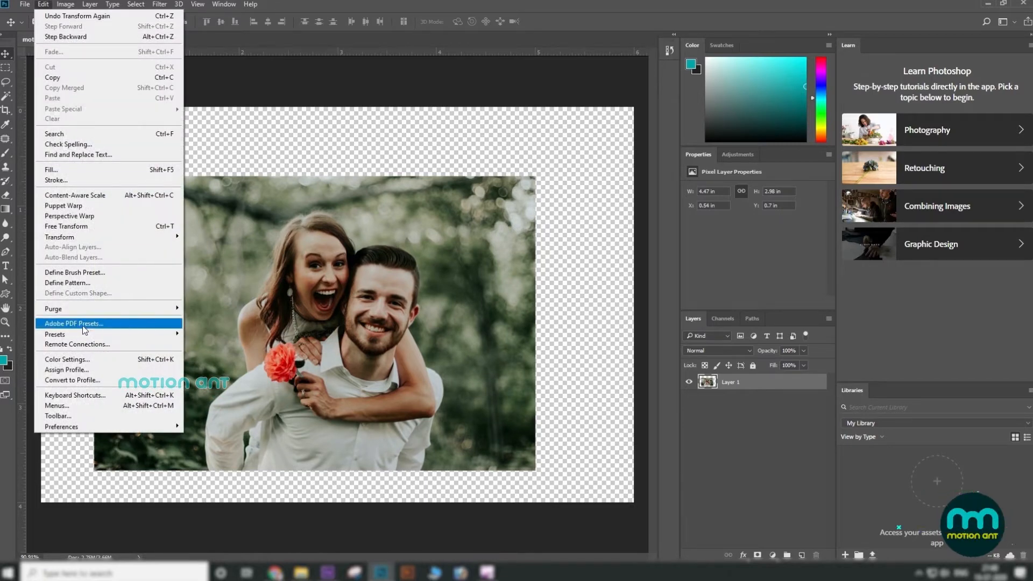
pyautogui.moveTo(83, 239)
pyautogui.click(199, 252)
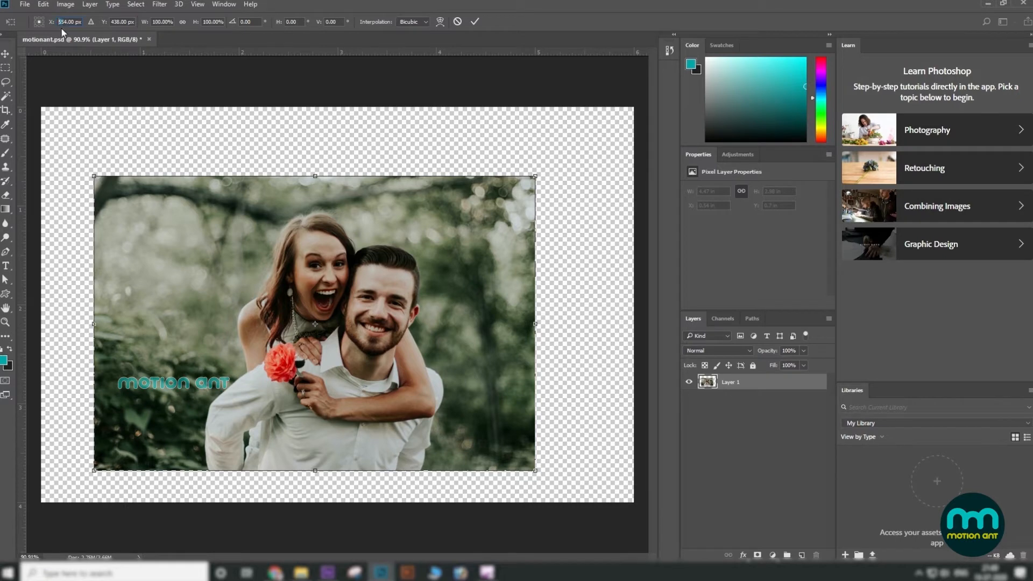
pyautogui.write('654')
pyautogui.press('Return')
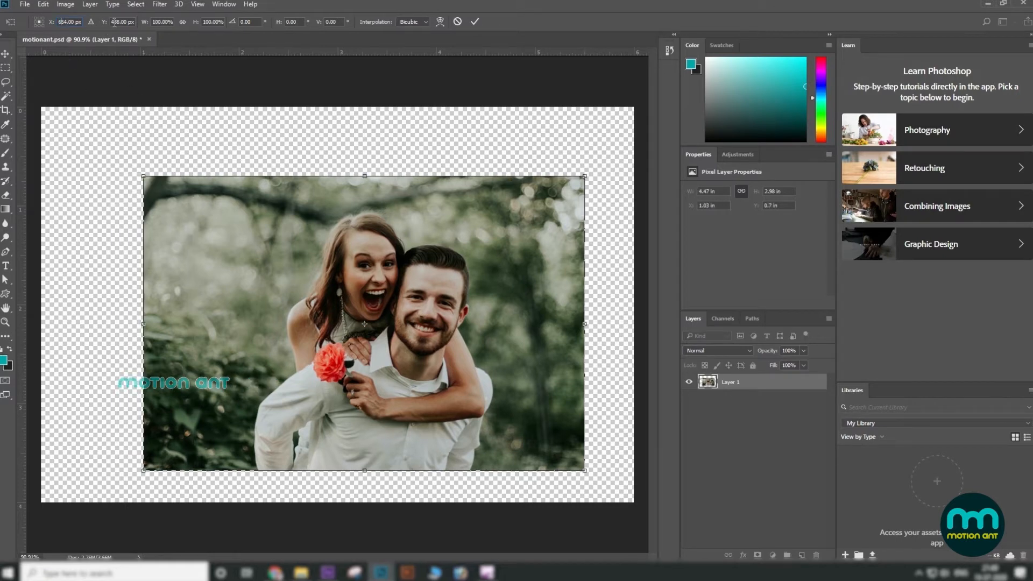
pyautogui.write('738')
pyautogui.press('Return')
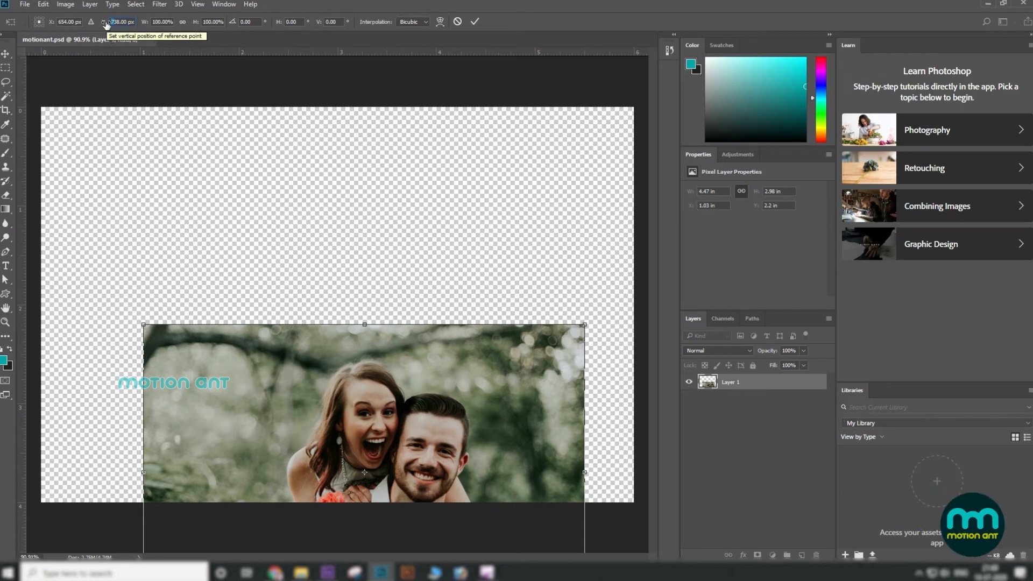
pyautogui.write('638')
pyautogui.press('Return')
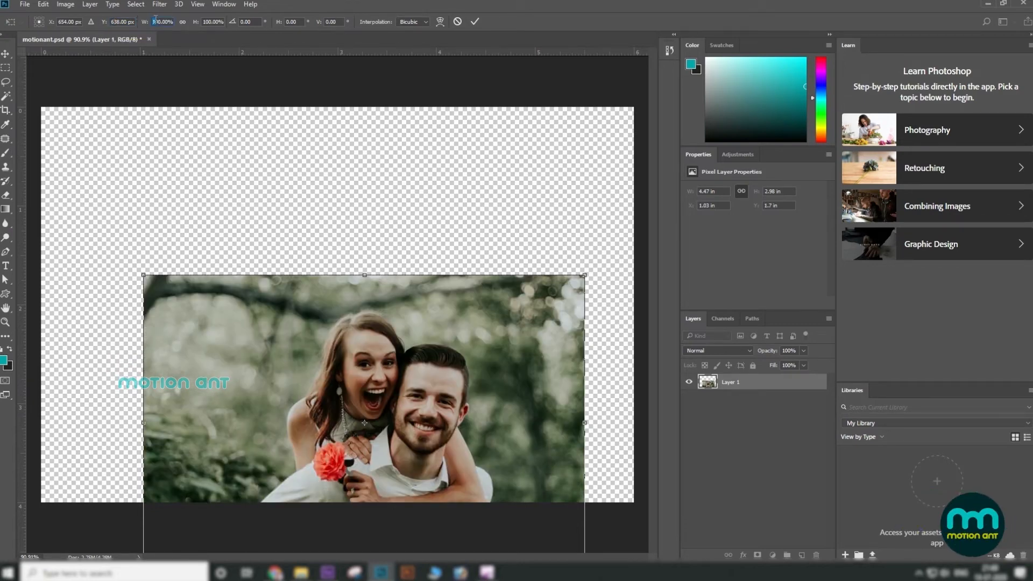
# Scale the photo to 80% width and 80% height, apply the transform, and move it up to the middle of the canvas
pyautogui.write('80')
pyautogui.press('Return')
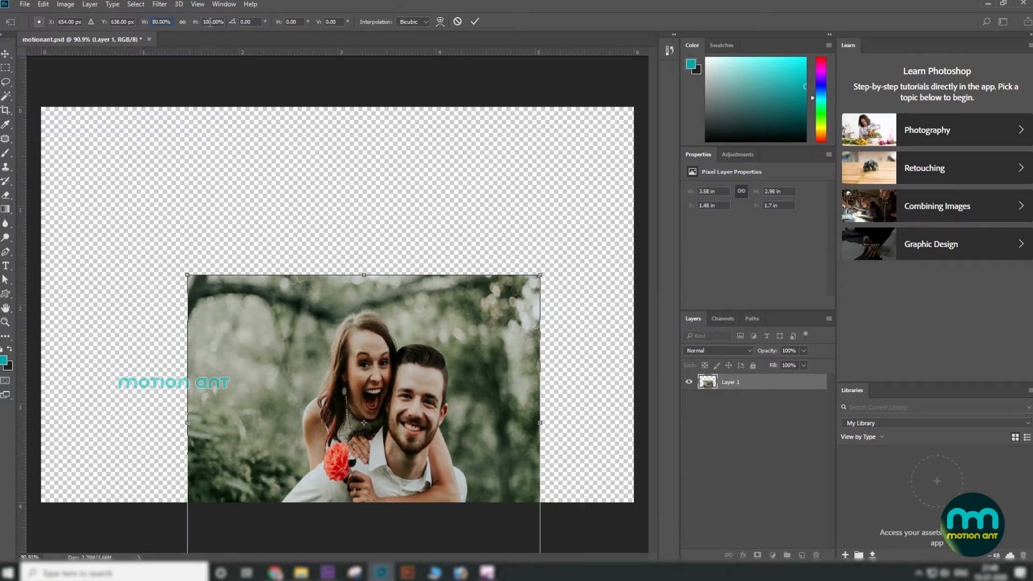
pyautogui.write('80')
pyautogui.press('Return')
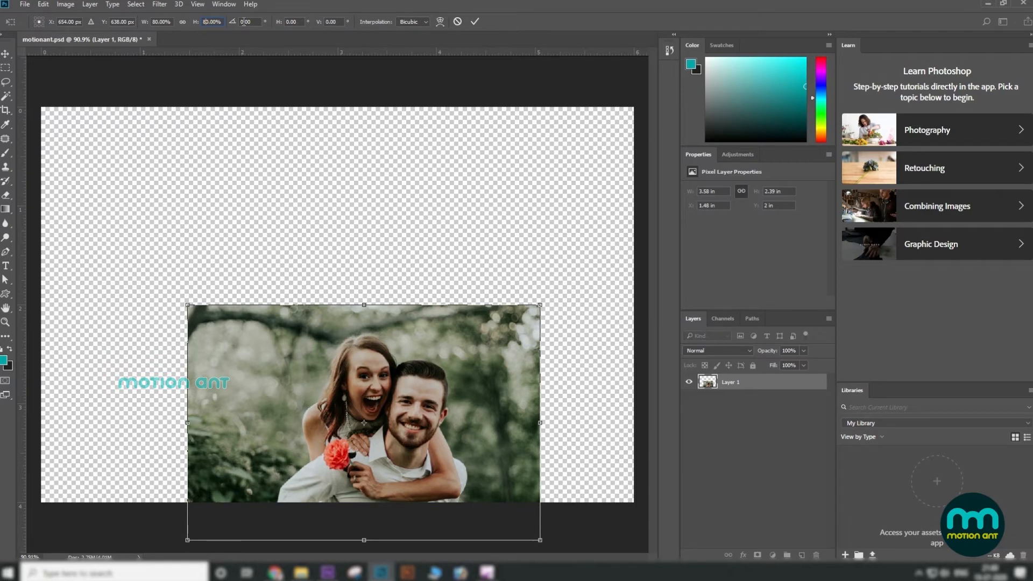
pyautogui.click(6, 55)
pyautogui.click(481, 215)
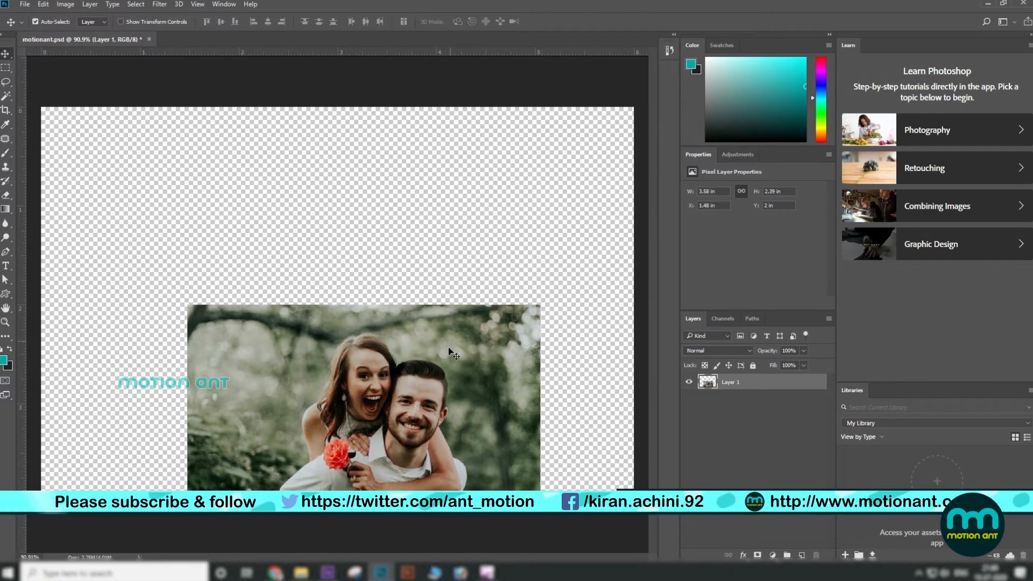
pyautogui.moveTo(449, 351); pyautogui.dragTo(437, 243)
# Free-transform the photo with a rotation of 90 degrees and a horizontal skew of 7 degrees
pyautogui.hotkey('ctrl', 't')
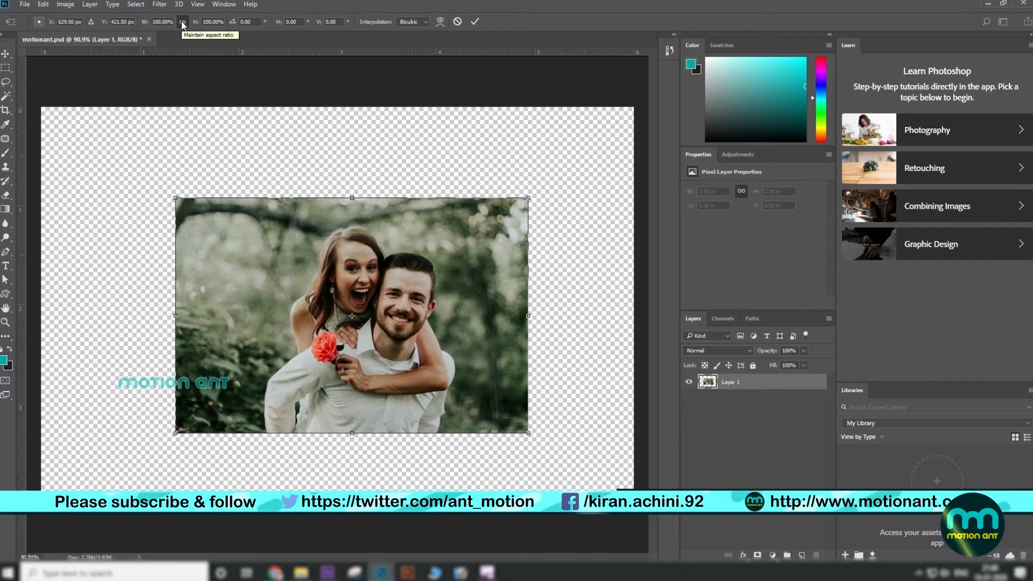
pyautogui.doubleClick(247, 22)
pyautogui.write('90')
pyautogui.press('Return')
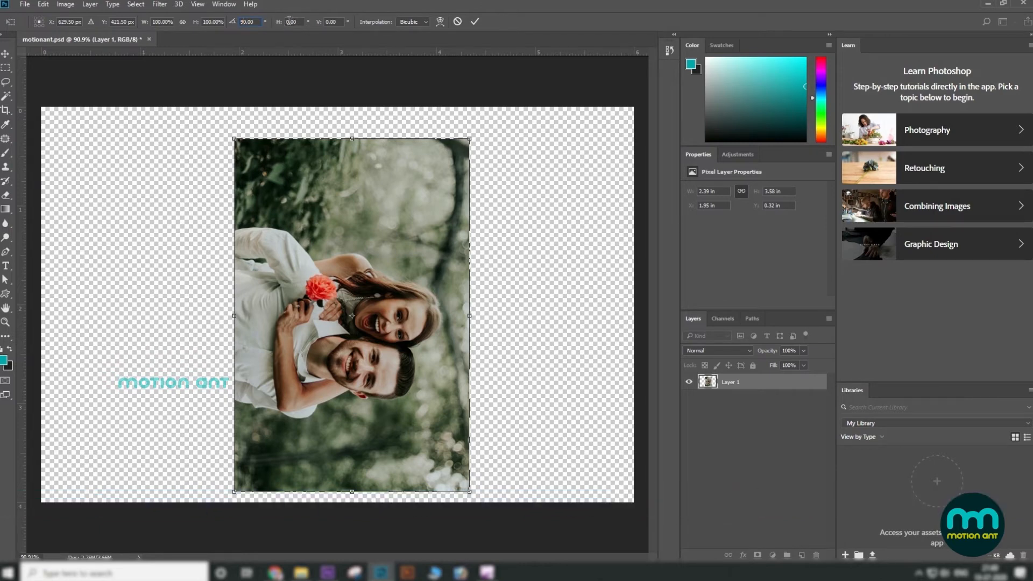
pyautogui.write('7')
pyautogui.press('Return')
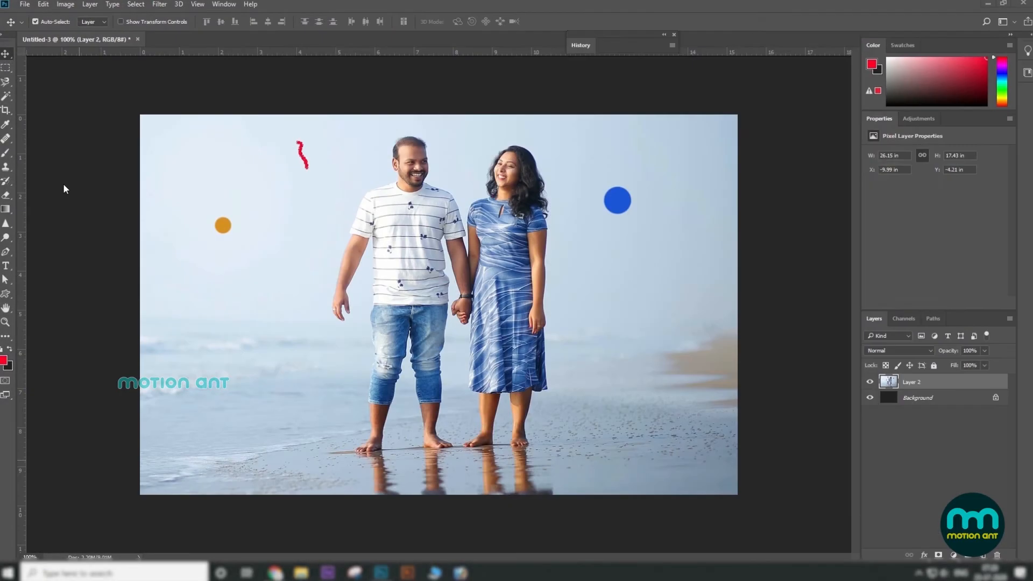
# Paint two red zigzag strokes in the area left of the man on Layer 2 with the Brush tool
pyautogui.click(3, 154)
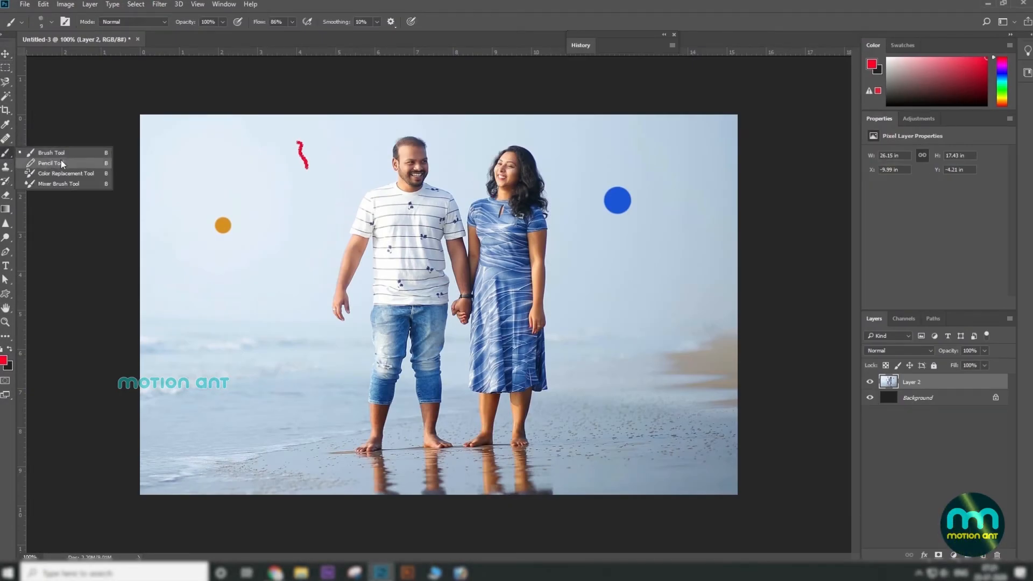
pyautogui.click(63, 154)
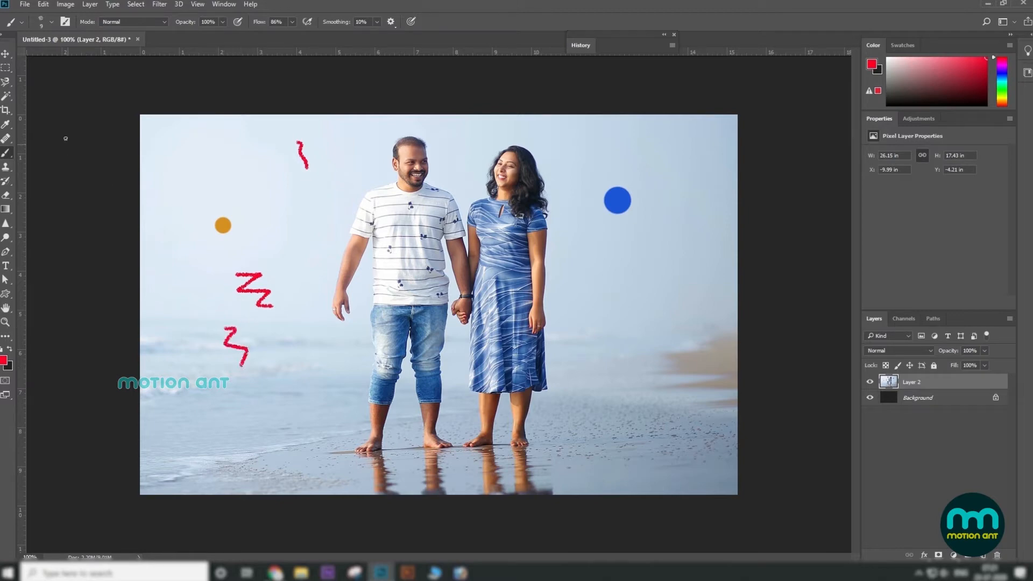
# Set the brush to Linear Burn mode with a 36 px Hard Round tip and paint a short vertical red stroke left of the man
pyautogui.click(164, 21)
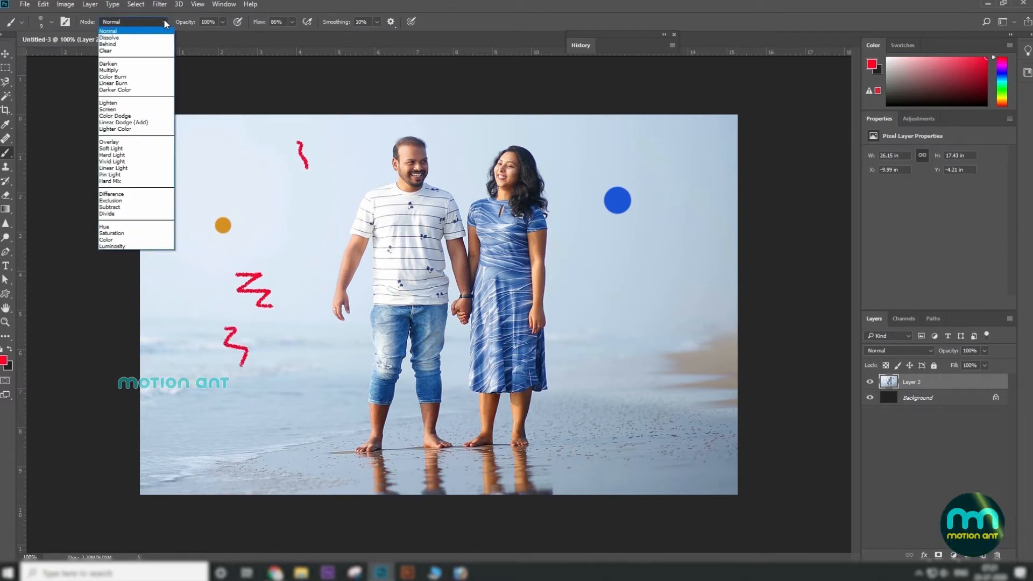
pyautogui.click(121, 84)
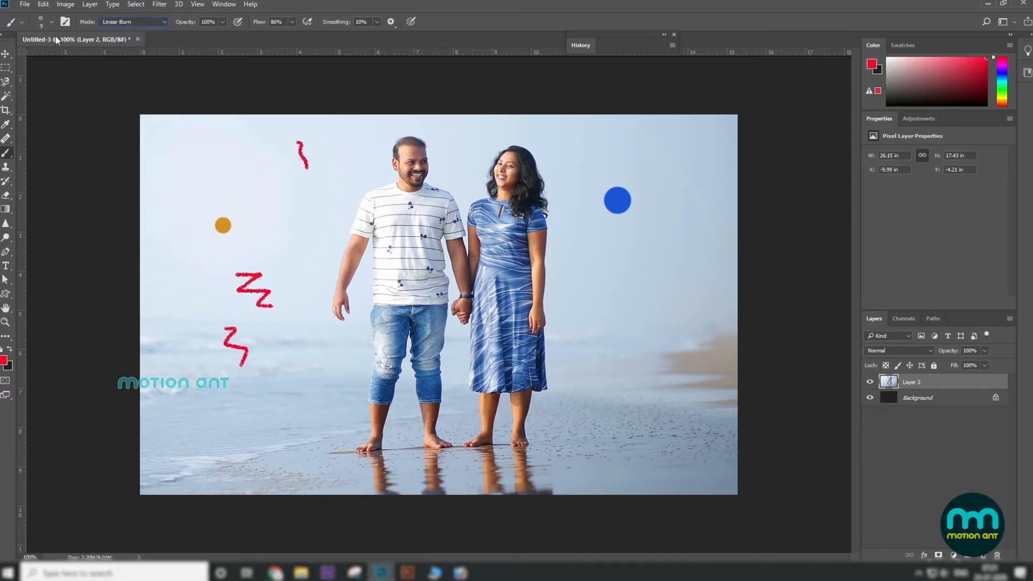
pyautogui.click(50, 21)
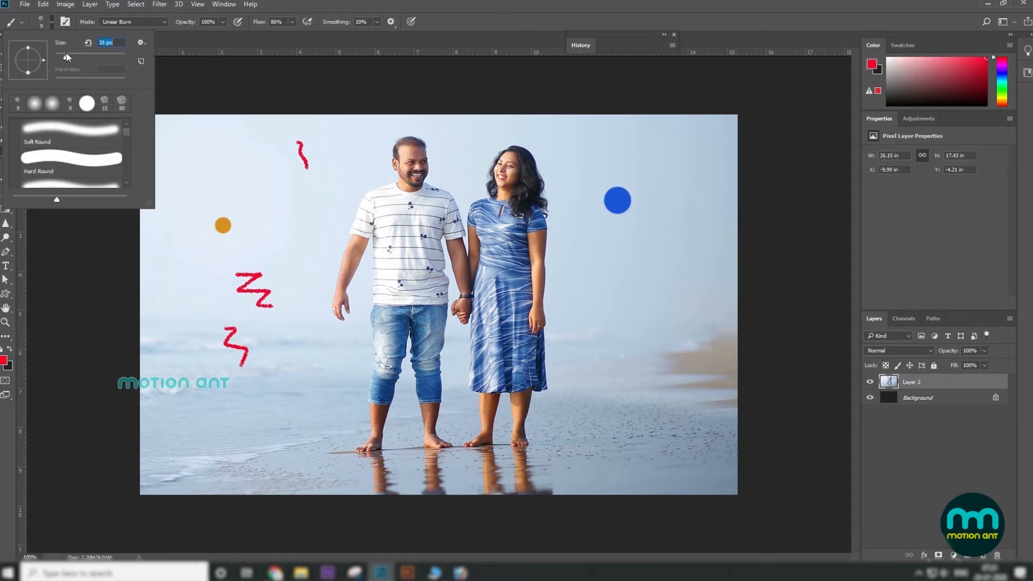
pyautogui.click(87, 104)
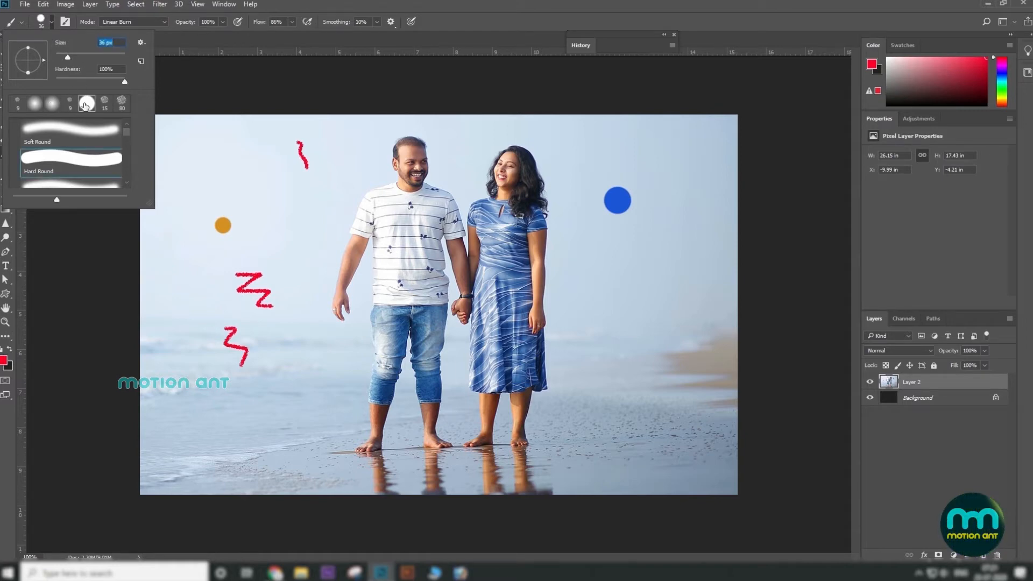
pyautogui.click(85, 106)
pyautogui.moveTo(295, 226); pyautogui.dragTo(305, 267)
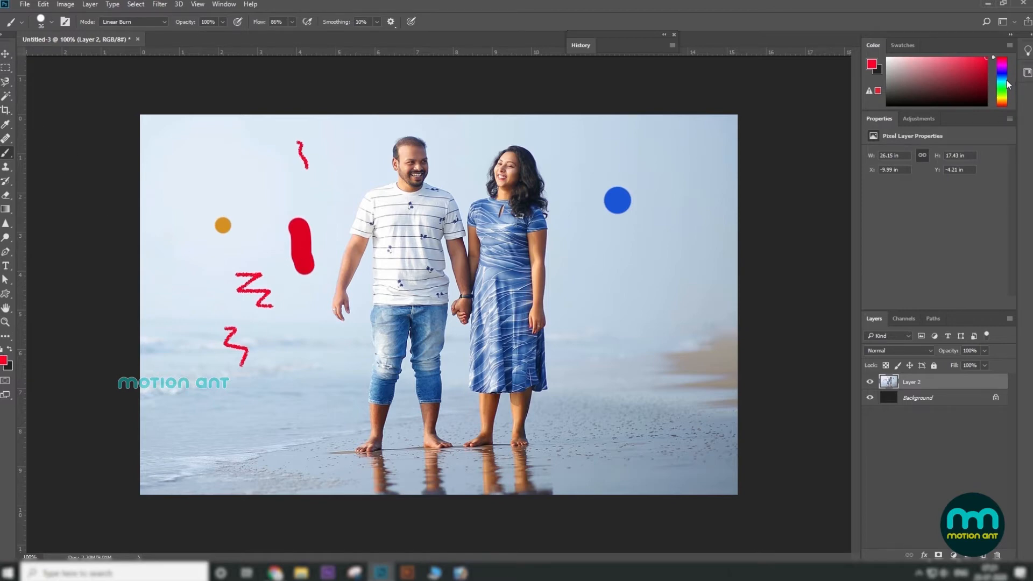
# Paint a cyan hooked stroke right of the woman and a short dark teal stroke above it
pyautogui.click(1002, 81)
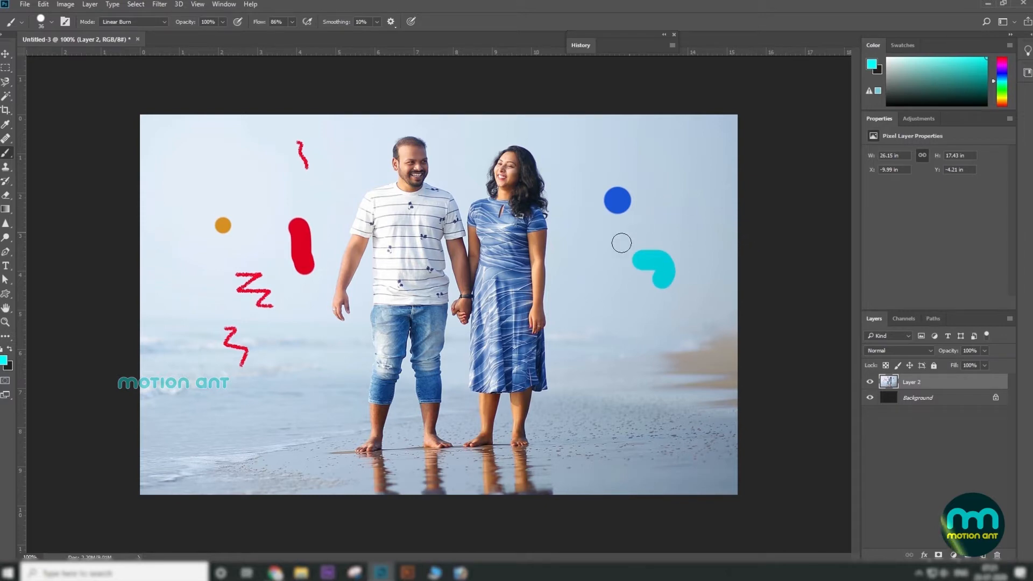
pyautogui.click(960, 72)
pyautogui.click(948, 95)
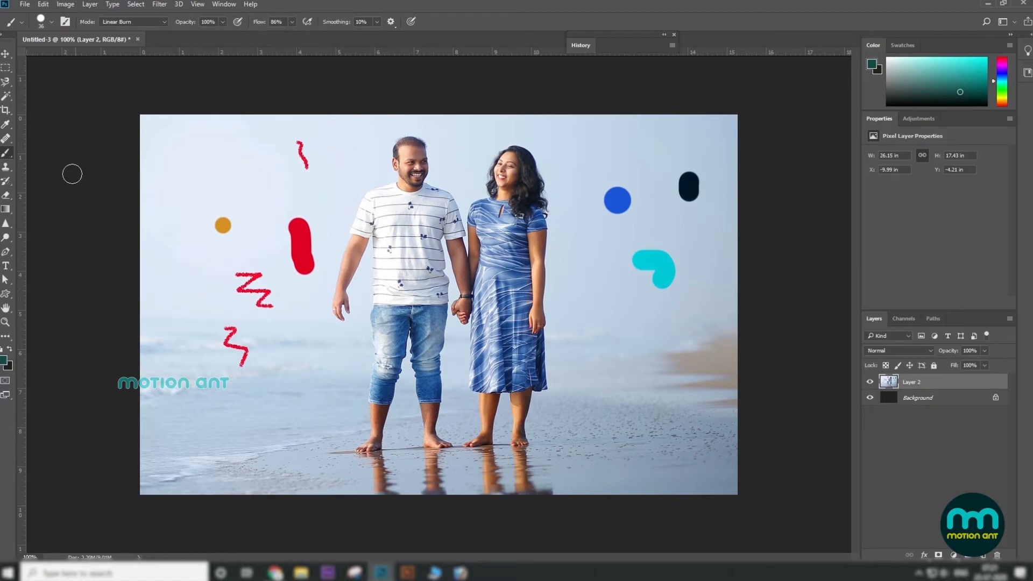
# Cover the orange dot and the thin red squiggle in the sky left of the man using the Clone Stamp tool
pyautogui.rightClick(5, 139)
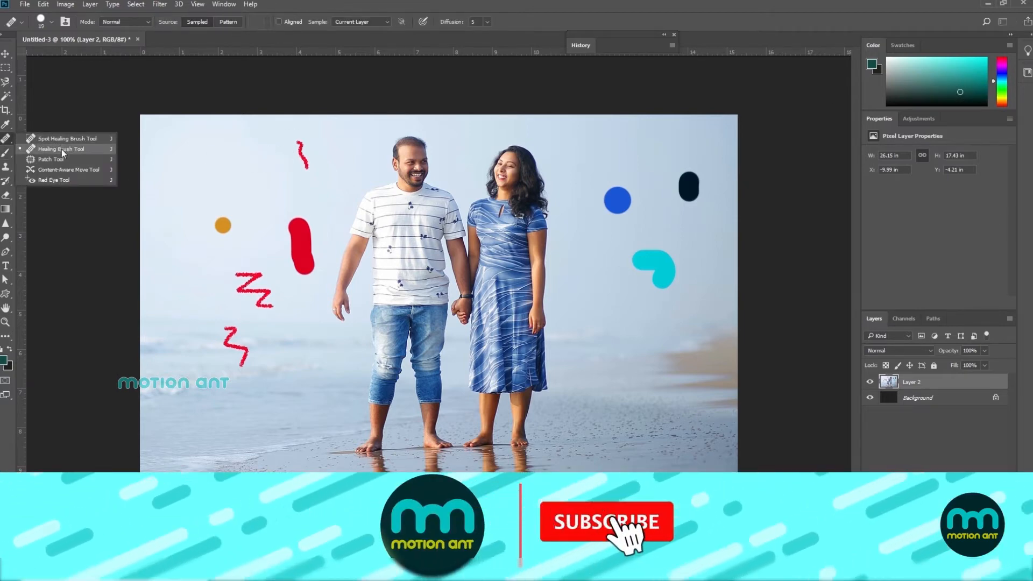
pyautogui.click(61, 149)
pyautogui.rightClick(6, 167)
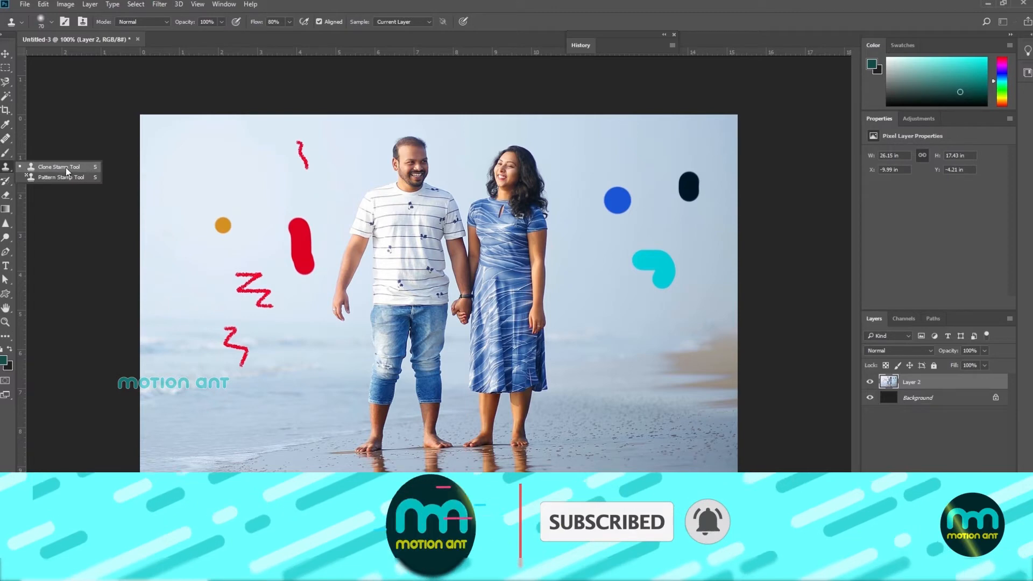
pyautogui.click(7, 169)
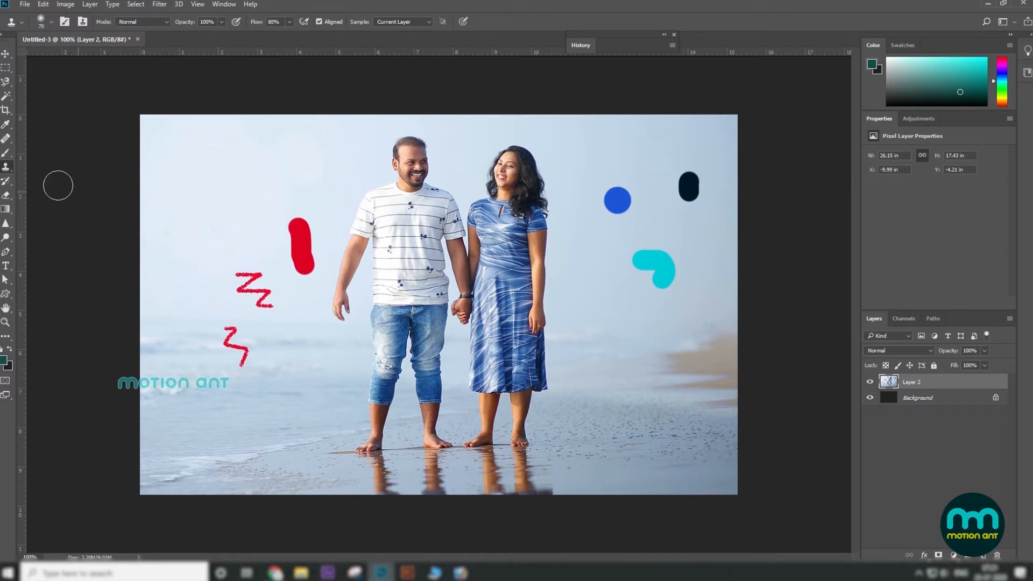
# Remove the blue dot and the dark stroke right of the woman with the Healing Brush, sampling clean sky nearby
pyautogui.click(6, 138)
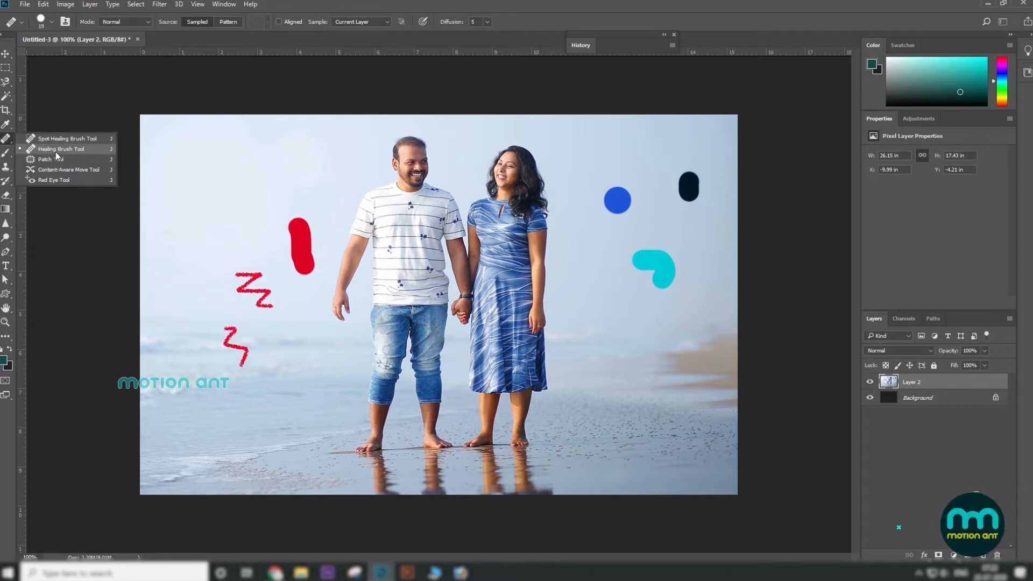
pyautogui.click(56, 152)
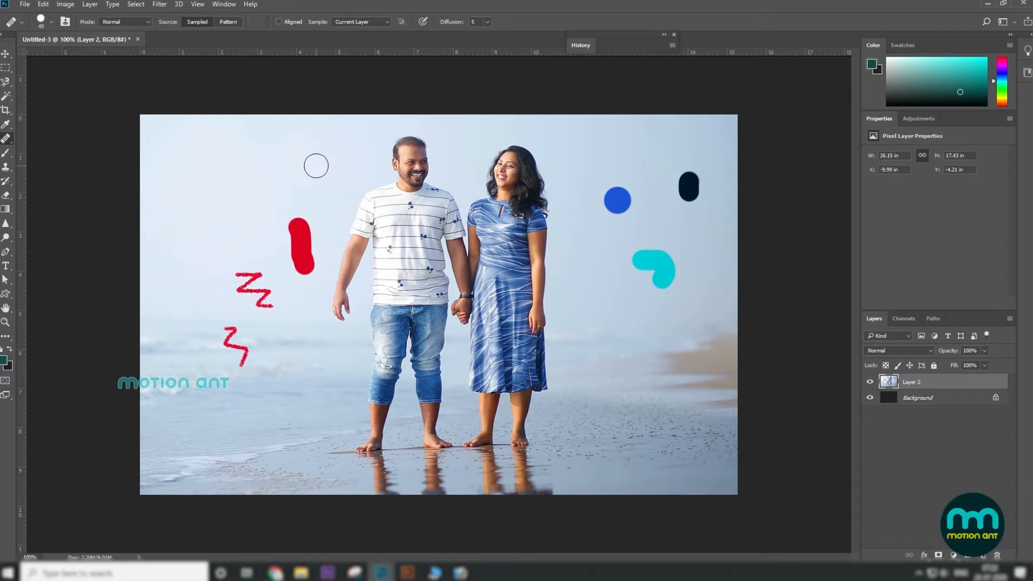
pyautogui.click(633, 153)
pyautogui.click(622, 200)
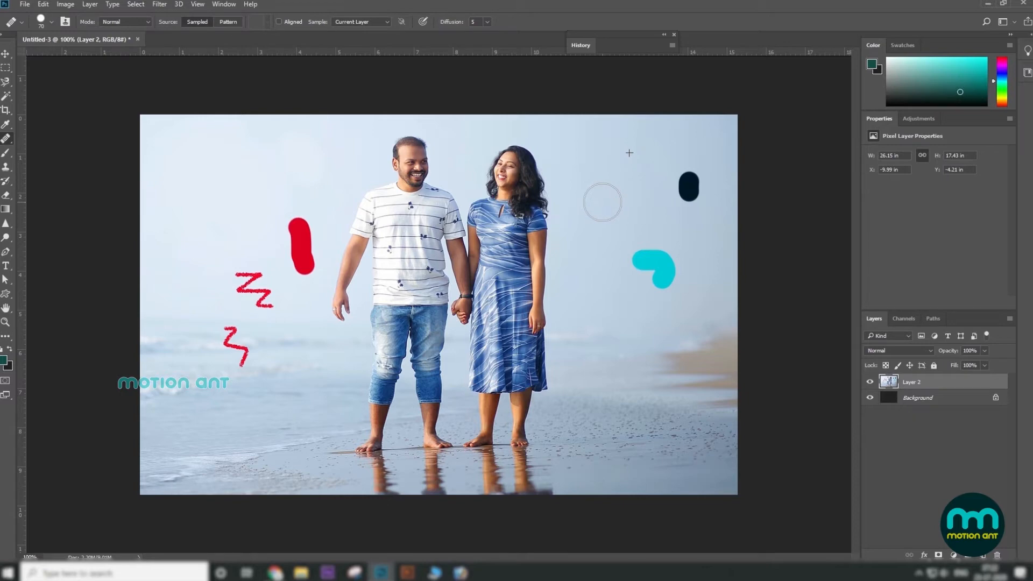
pyautogui.click(690, 185)
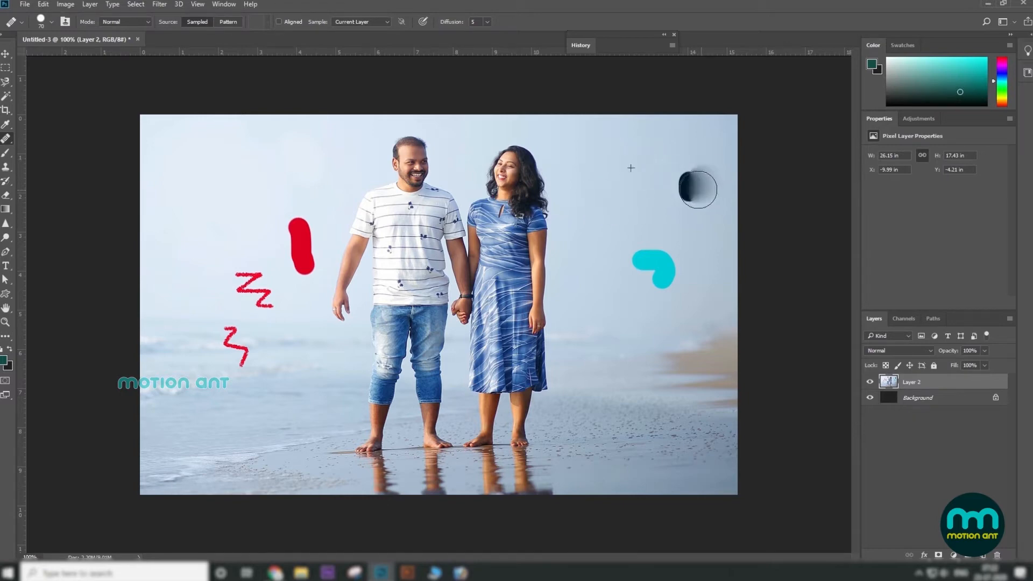
# Clone the man's head into the sky on his left and the woman's head into the sky on the right, using a 150 px Clone Stamp brush
pyautogui.click(5, 168)
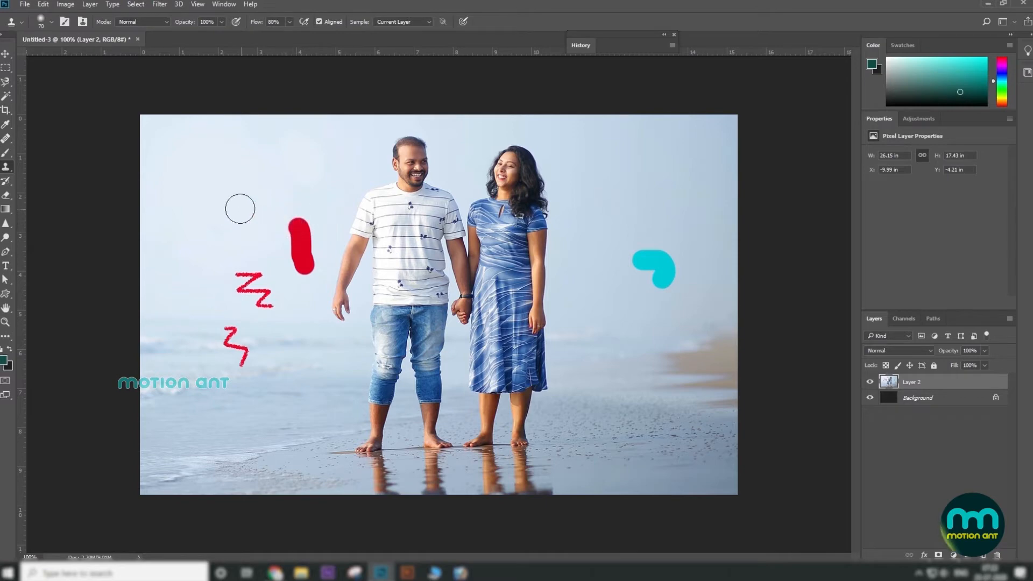
pyautogui.press(']')
pyautogui.press(']')
pyautogui.press(']')
pyautogui.press(']')
pyautogui.press(']')
pyautogui.moveTo(364, 169); pyautogui.dragTo(392, 167)
pyautogui.hotkey('ctrl', 'z')
pyautogui.keyDown('alt'); pyautogui.click(408, 163); pyautogui.keyUp('alt')
pyautogui.moveTo(212, 190)
pyautogui.mouseDown()
pyautogui.moveTo(224, 186)
pyautogui.moveTo(249, 221)
pyautogui.mouseUp()
pyautogui.keyDown('alt'); pyautogui.click(512, 166); pyautogui.keyUp('alt')
pyautogui.click(637, 166)
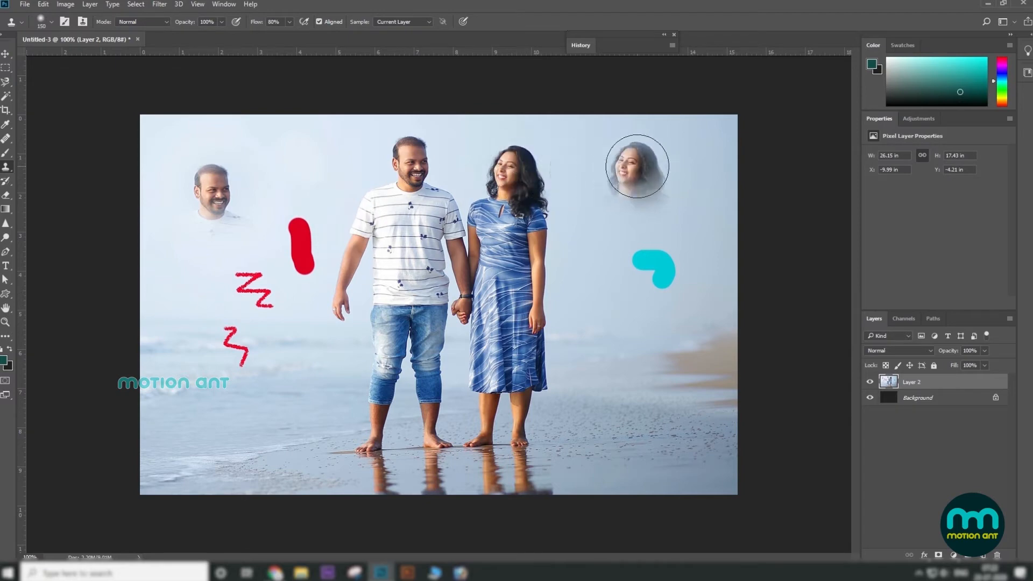
# Heal away the thick red stroke left of the man with the Healing Brush and brush sky over the cloned man's face
pyautogui.rightClick(6, 139)
pyautogui.click(54, 148)
pyautogui.click(419, 235)
pyautogui.keyDown('alt'); pyautogui.click(323, 170); pyautogui.keyUp('alt')
pyautogui.click(297, 221)
pyautogui.moveTo(297, 222)
pyautogui.mouseDown()
pyautogui.moveTo(290, 243)
pyautogui.moveTo(310, 265)
pyautogui.mouseUp()
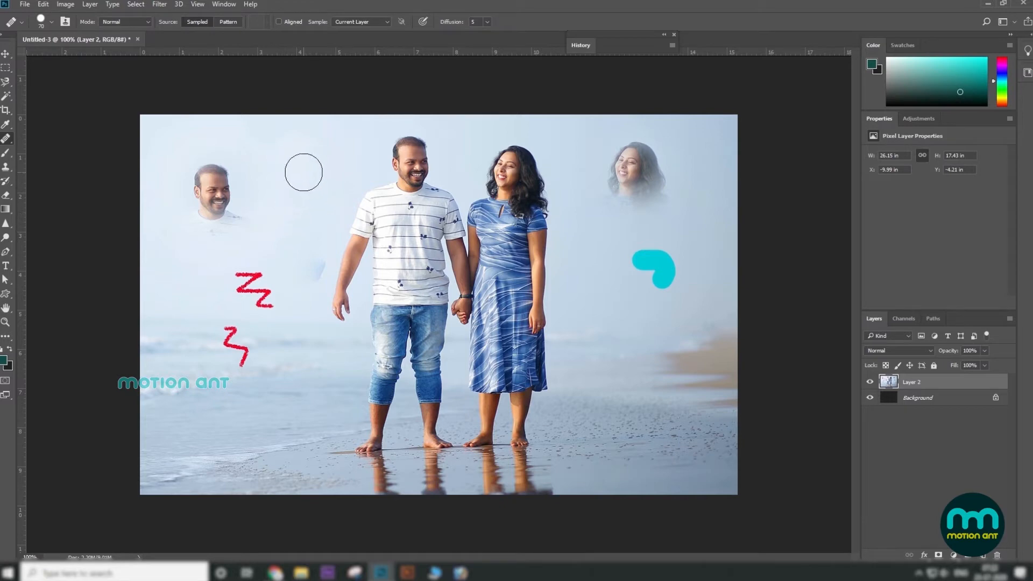
pyautogui.moveTo(238, 178); pyautogui.dragTo(202, 183)
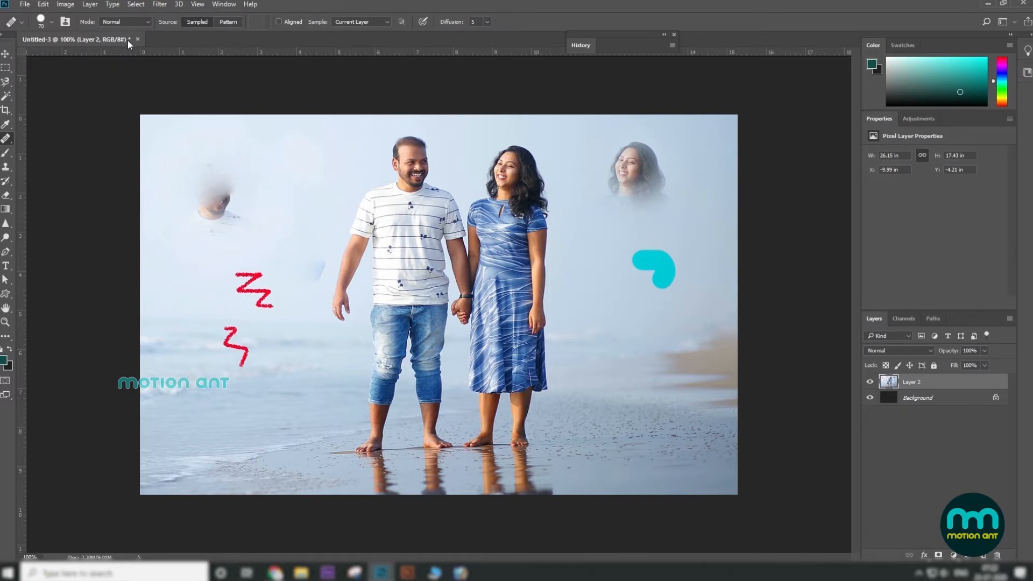
# Stroke the wet sand left of the man and the cloned face remnant with a 250 px Blur tool at 100%, and set the strength to 53%
pyautogui.click(139, 24)
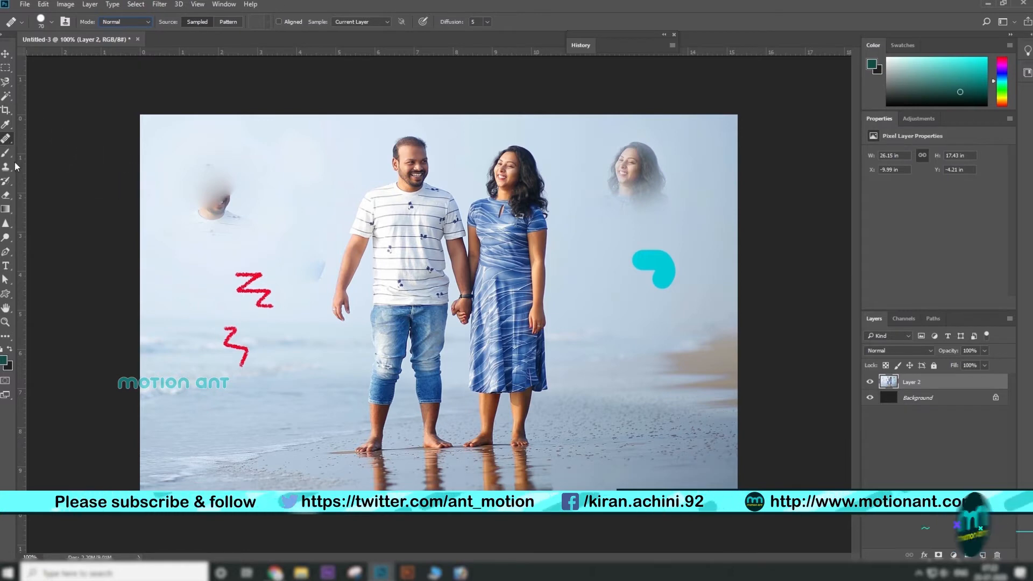
pyautogui.click(6, 209)
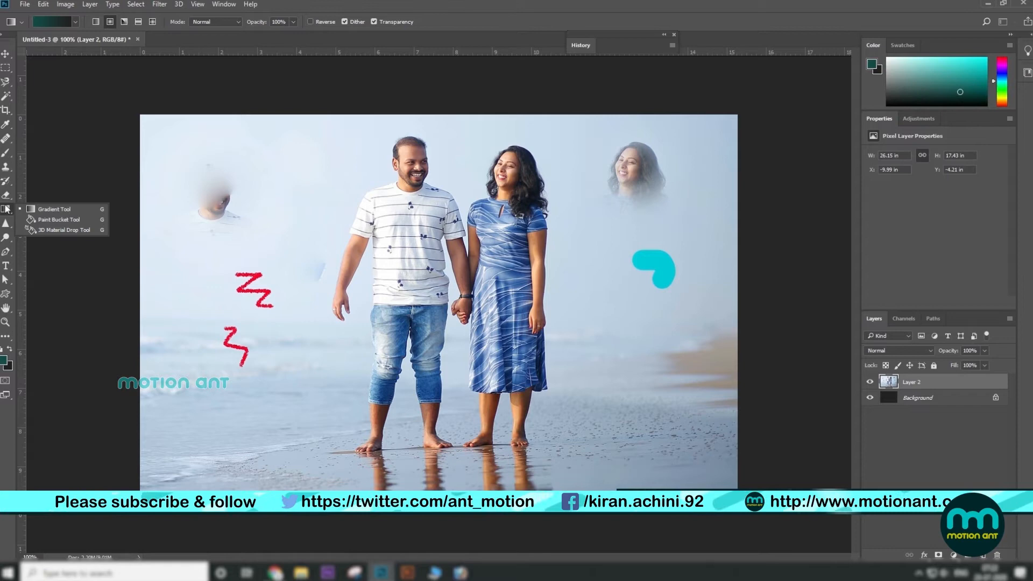
pyautogui.click(6, 224)
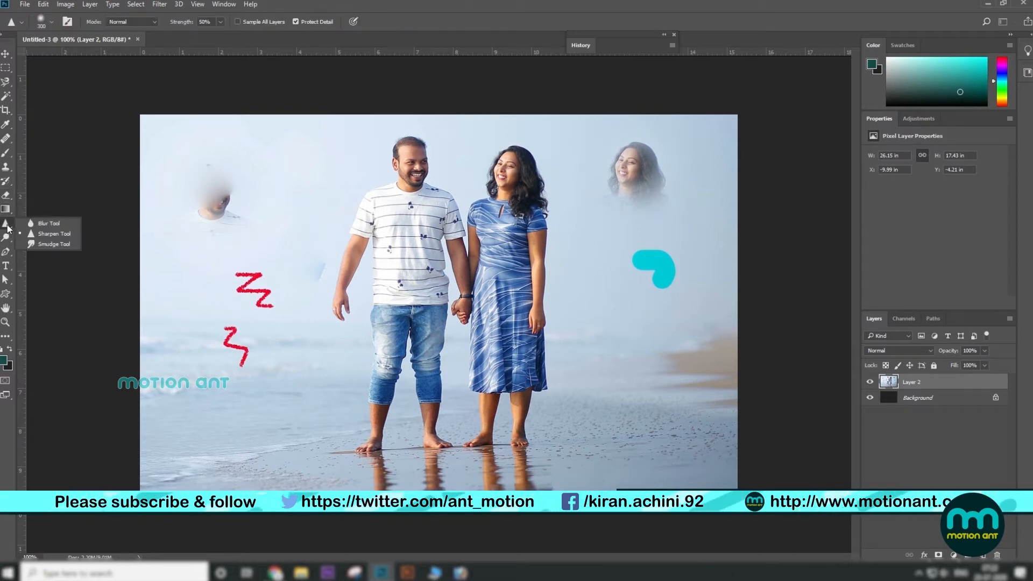
pyautogui.click(69, 223)
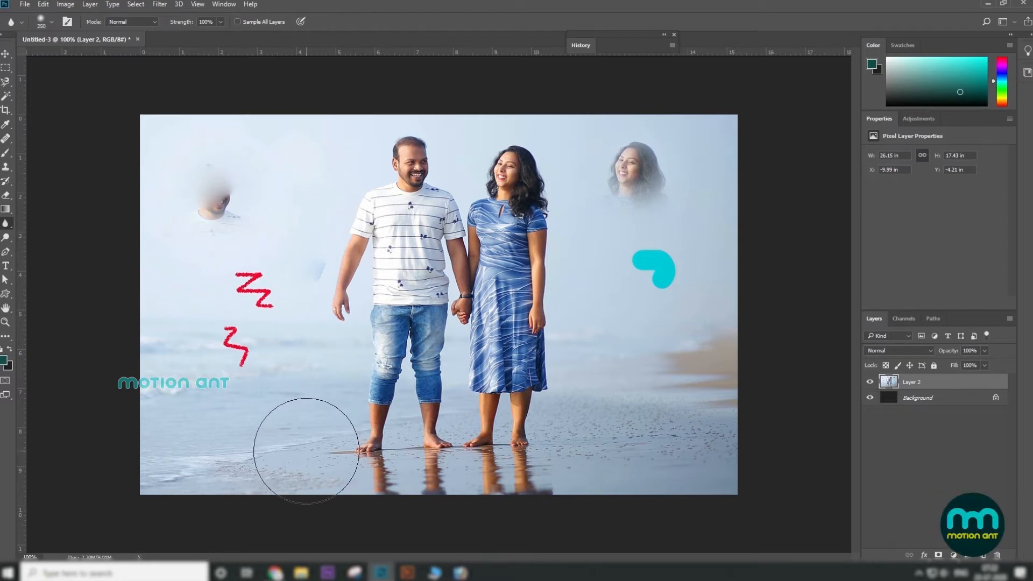
pyautogui.moveTo(302, 451)
pyautogui.mouseDown()
pyautogui.moveTo(321, 435)
pyautogui.moveTo(288, 436)
pyautogui.moveTo(300, 430)
pyautogui.mouseUp()
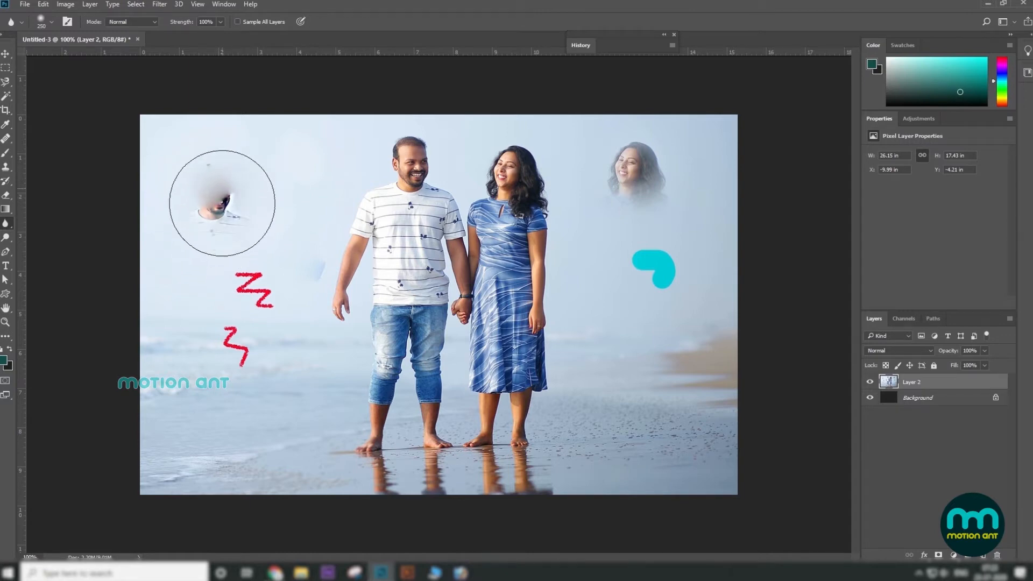
pyautogui.moveTo(226, 209); pyautogui.dragTo(223, 180)
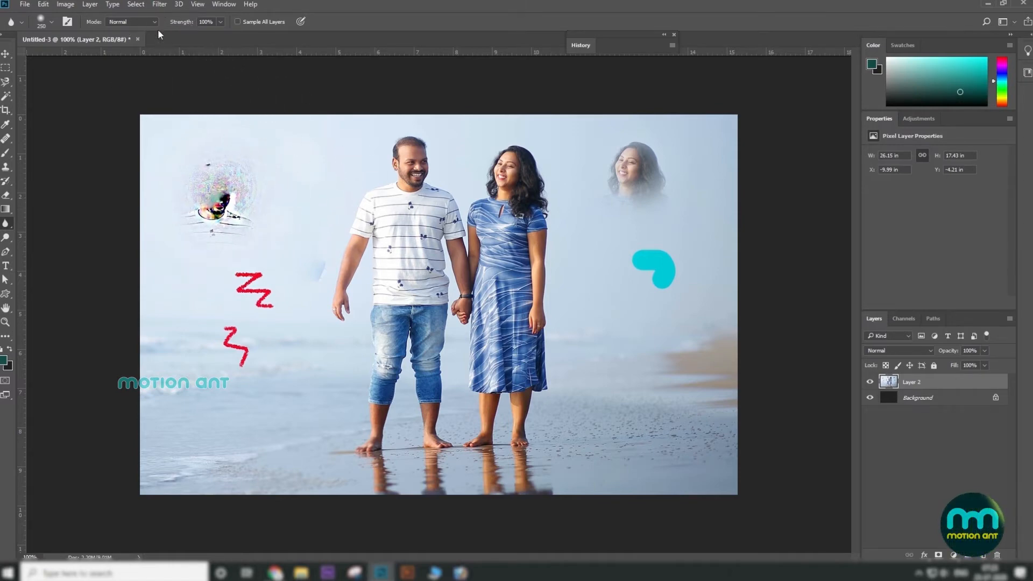
pyautogui.click(221, 21)
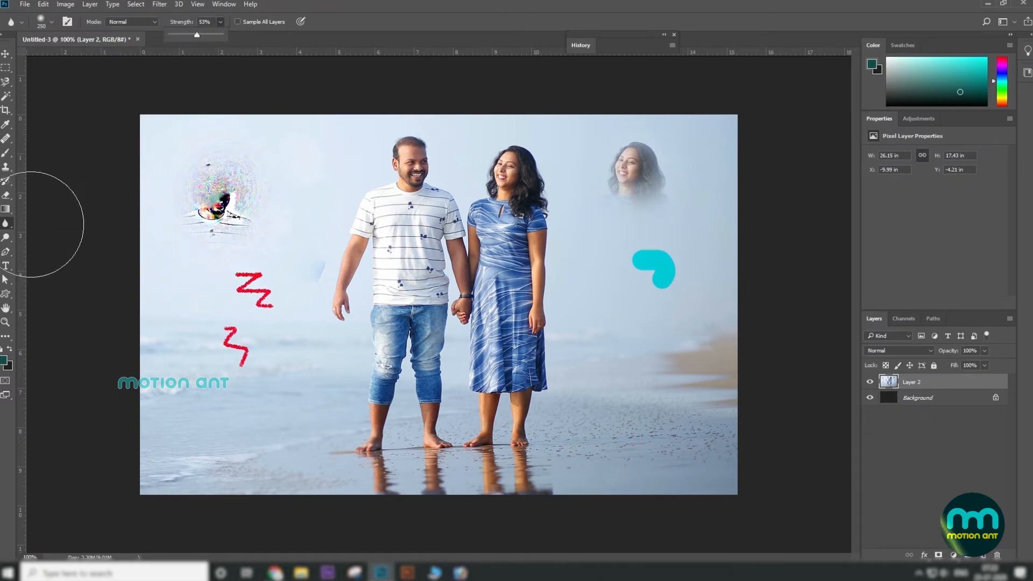
# Try smudging the sky beside the man's head into his face with the Smudge tool at 50% strength, and undo the stroke
pyautogui.rightClick(7, 223)
pyautogui.click(65, 240)
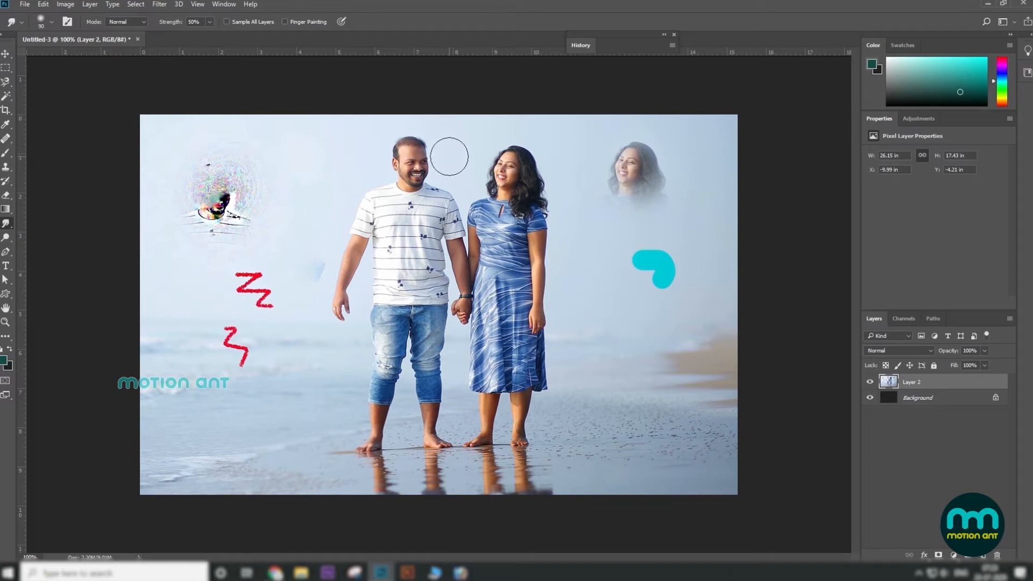
pyautogui.moveTo(450, 157); pyautogui.dragTo(411, 156)
pyautogui.hotkey('ctrl', 'z')
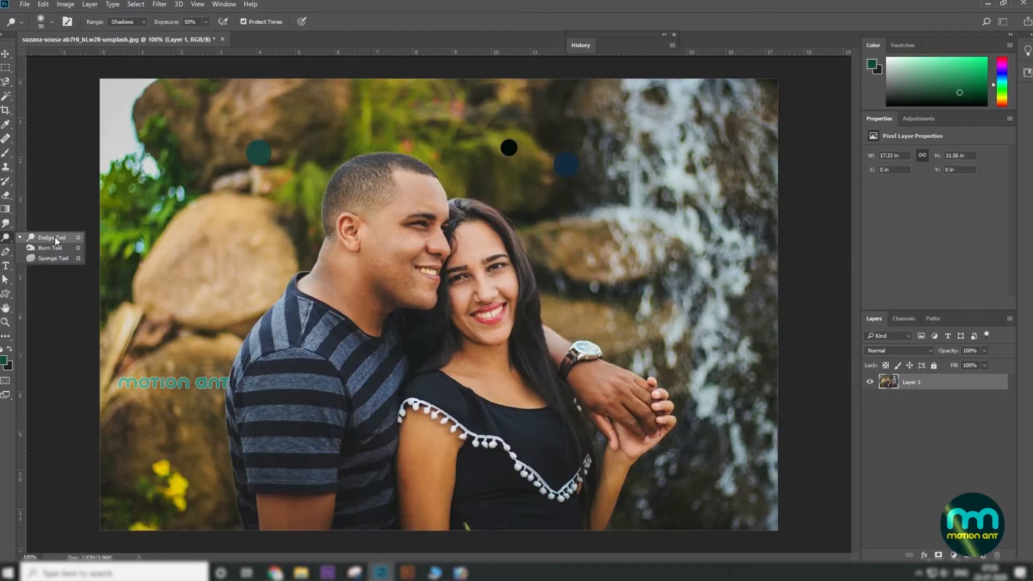
# In the waterfall couple photo, lighten the shadows on the woman's and the man's faces with the Dodge tool at 50% exposure
pyautogui.click(55, 237)
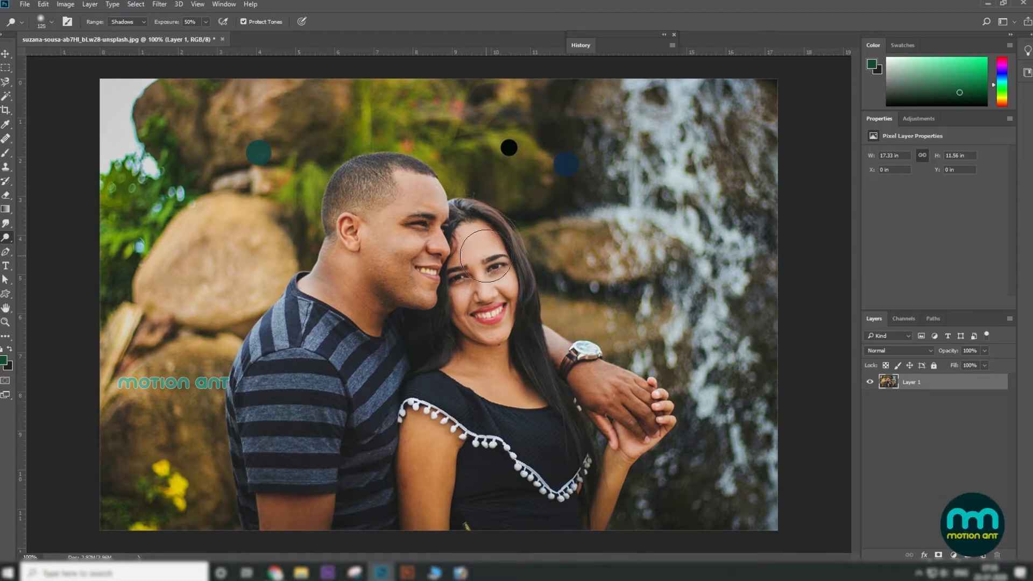
pyautogui.moveTo(485, 251)
pyautogui.mouseDown()
pyautogui.moveTo(500, 257)
pyautogui.moveTo(527, 337)
pyautogui.mouseUp()
pyautogui.moveTo(408, 249); pyautogui.dragTo(411, 234)
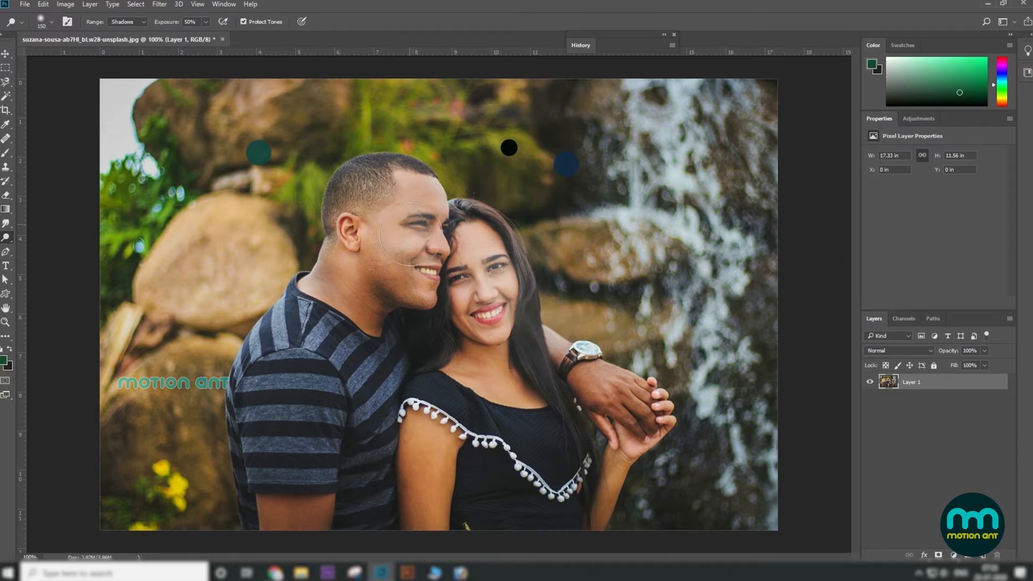
# Keep the range at Shadows and darken the shadows around the woman's and the man's eyes with a 150 px brush
pyautogui.click(143, 22)
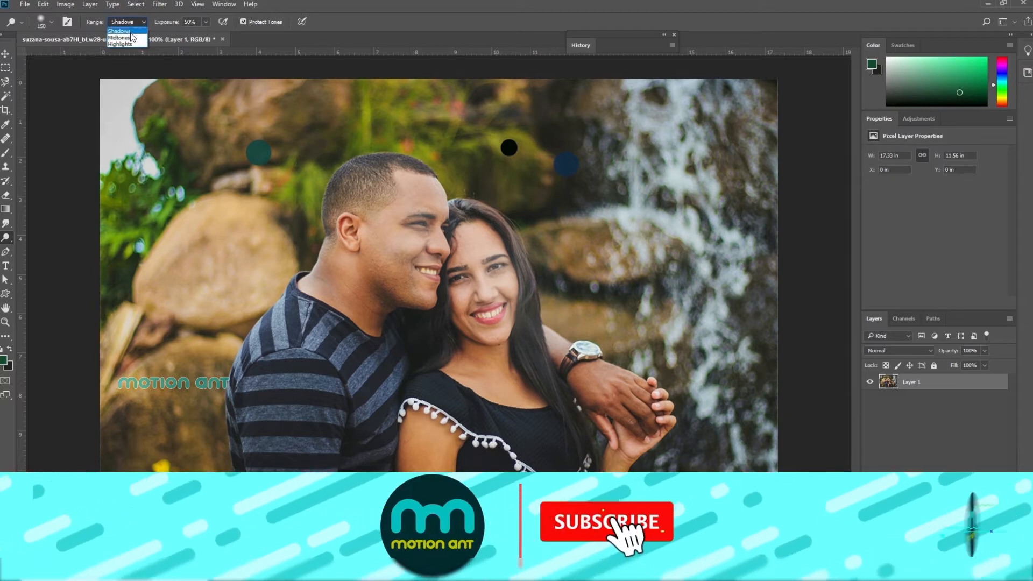
pyautogui.click(483, 289)
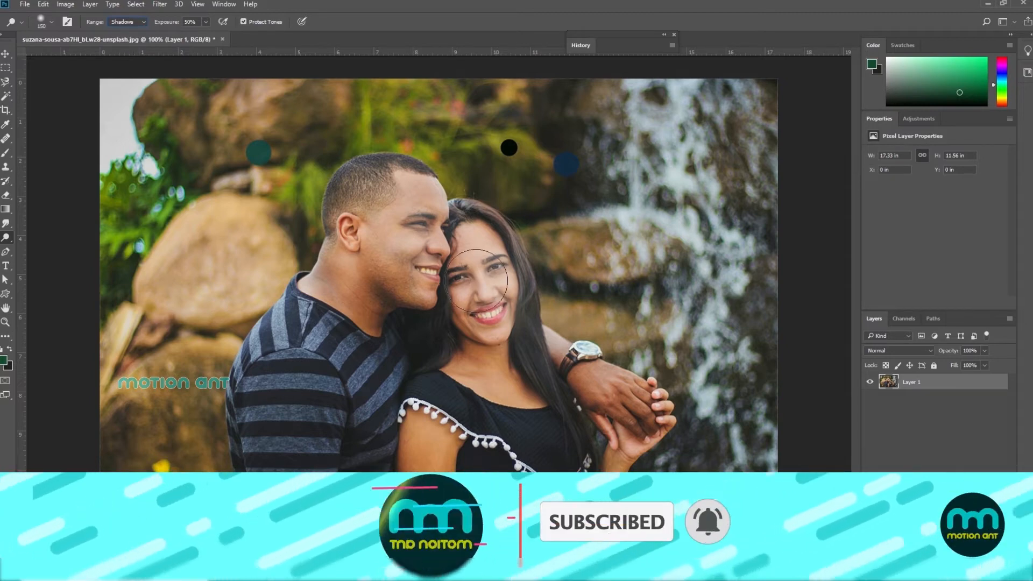
pyautogui.moveTo(499, 271)
pyautogui.mouseDown()
pyautogui.moveTo(488, 249)
pyautogui.moveTo(506, 311)
pyautogui.mouseUp()
pyautogui.moveTo(418, 232)
pyautogui.mouseDown()
pyautogui.moveTo(443, 228)
pyautogui.moveTo(417, 202)
pyautogui.mouseUp()
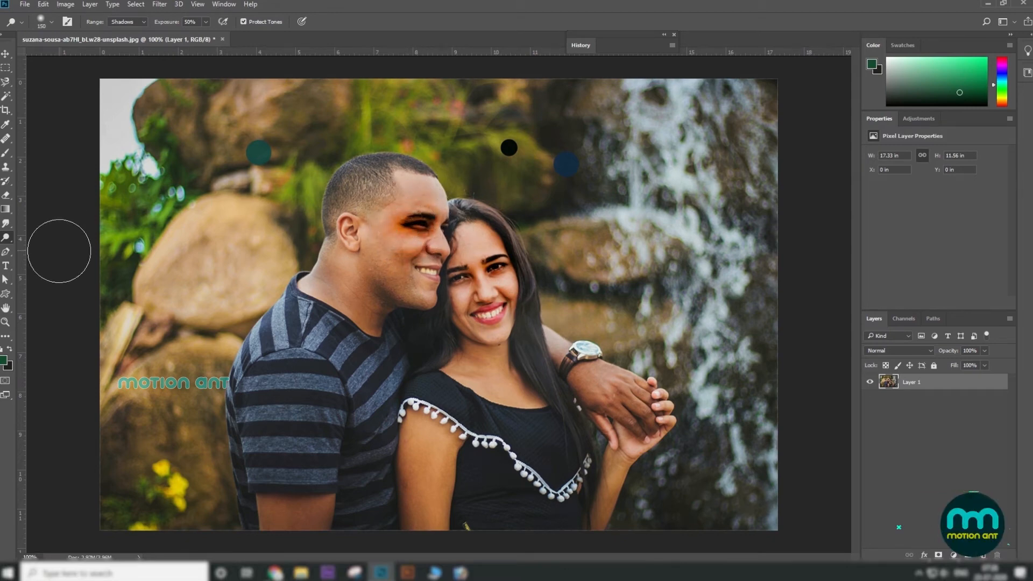
# Desaturate the man's head with a 200 px Sponge tool at 100% flow, and switch to Saturate to intensify the color around his eye
pyautogui.rightClick(7, 240)
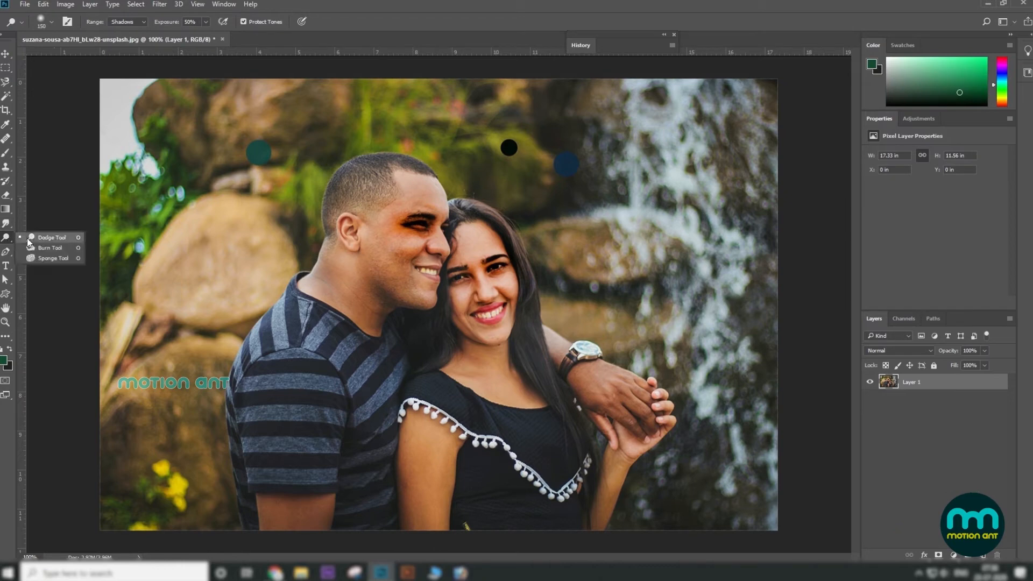
pyautogui.click(58, 258)
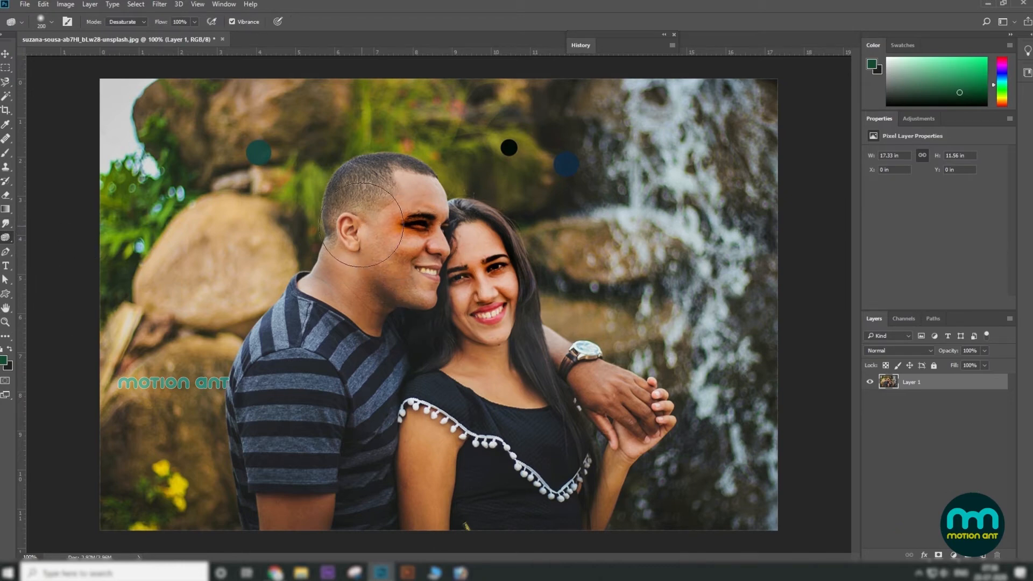
pyautogui.moveTo(446, 147)
pyautogui.mouseDown()
pyautogui.moveTo(381, 197)
pyautogui.moveTo(425, 170)
pyautogui.moveTo(372, 182)
pyautogui.moveTo(323, 215)
pyautogui.mouseUp()
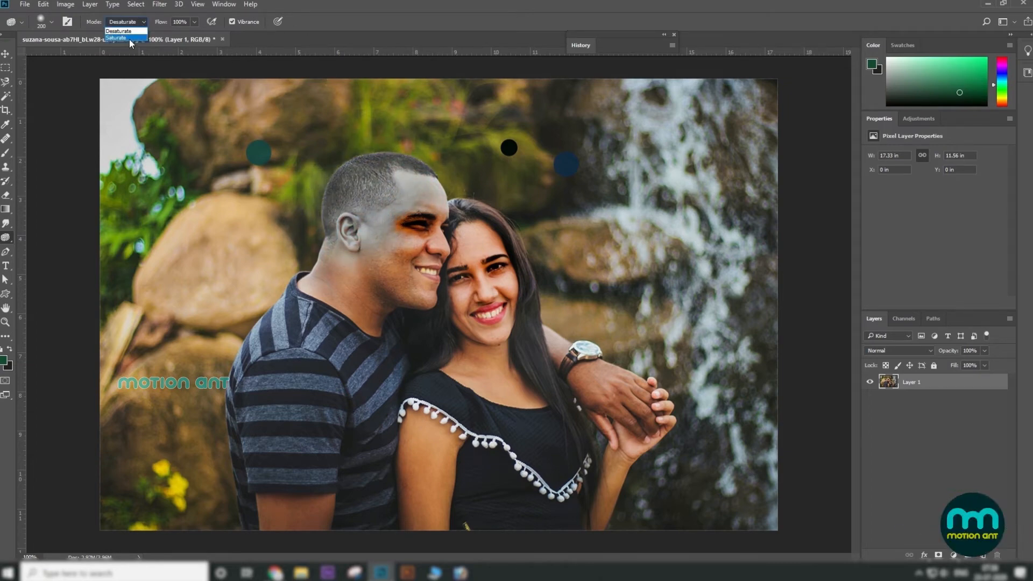
pyautogui.click(129, 39)
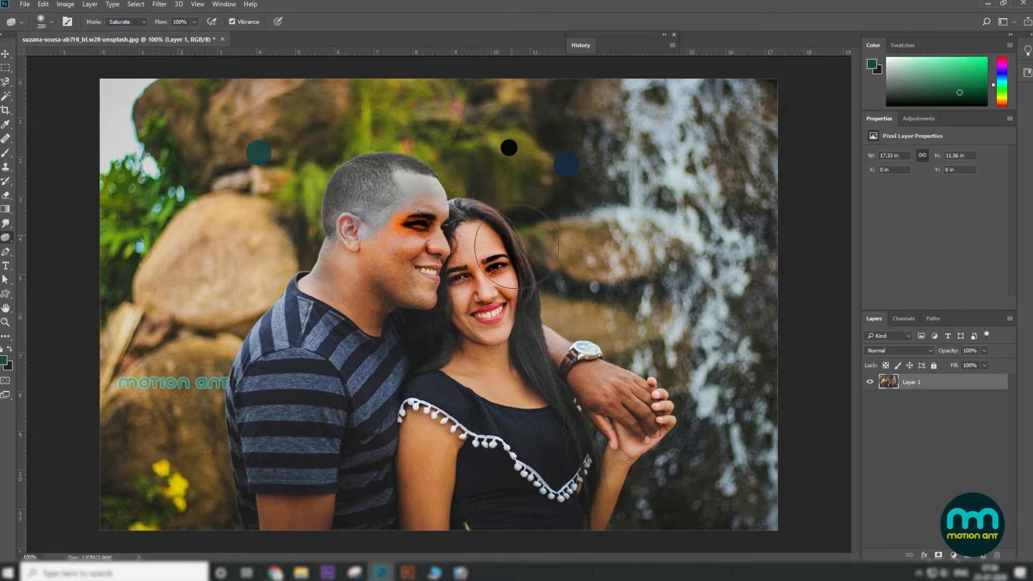
# Partly erase the rocks left of the man's head with the Eraser at 19% opacity, shrinking the brush to 100 px, and undo the strokes
pyautogui.rightClick(6, 195)
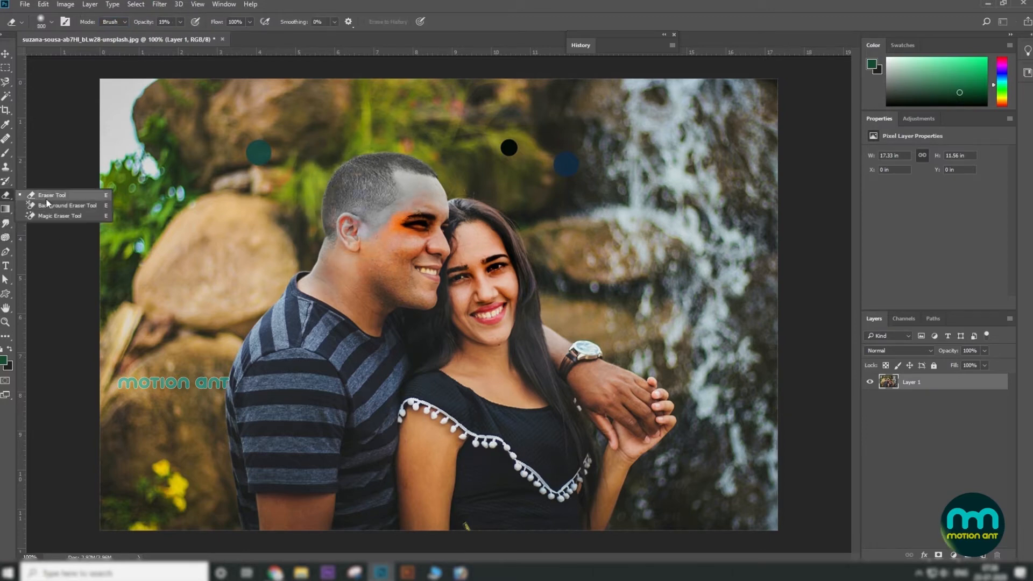
pyautogui.click(50, 196)
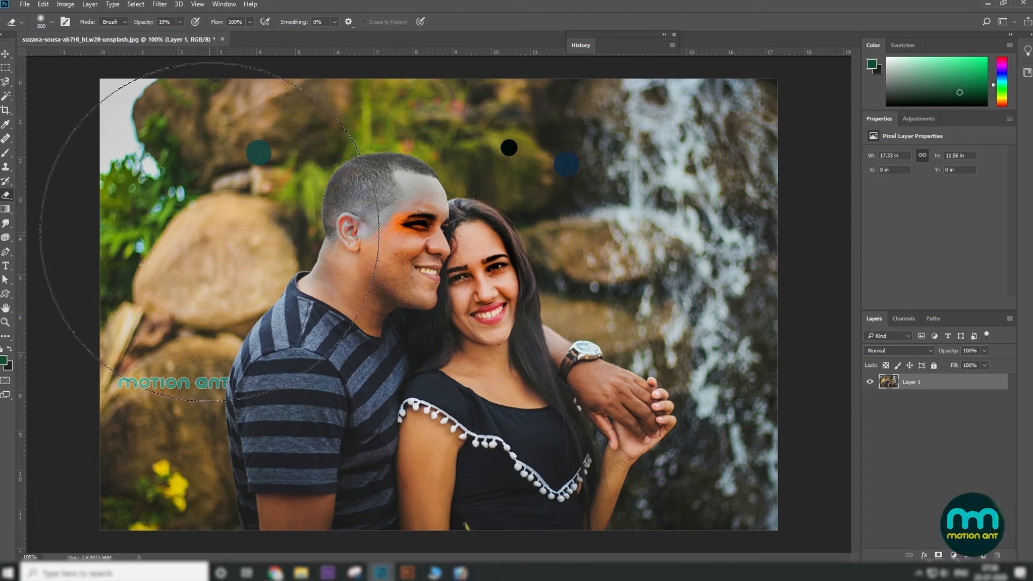
pyautogui.press('[')
pyautogui.press('[')
pyautogui.press('[')
pyautogui.press('[')
pyautogui.press('[')
pyautogui.press('[')
pyautogui.press('[')
pyautogui.press('[')
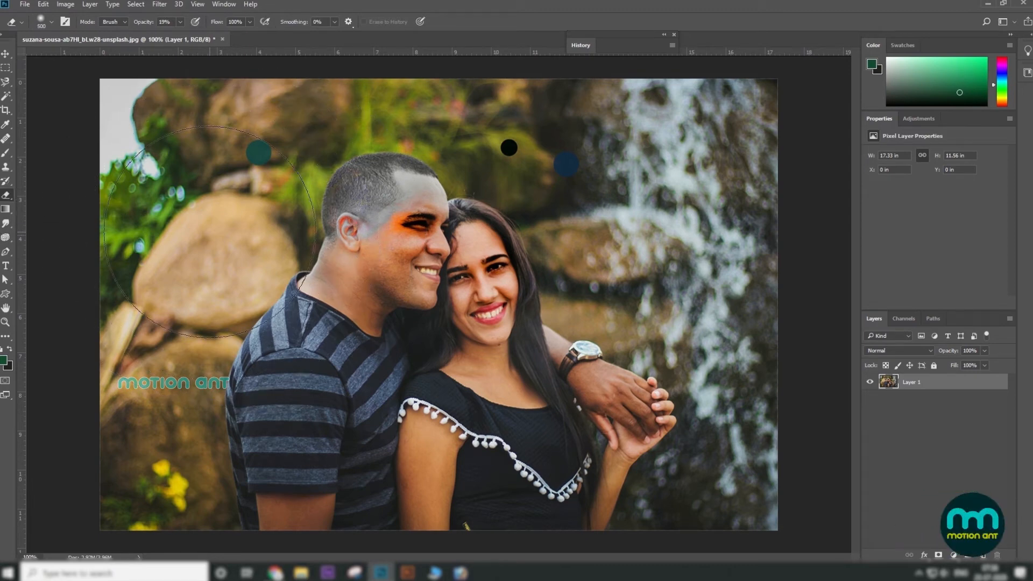
pyautogui.press('[')
pyautogui.press('[')
pyautogui.press('[')
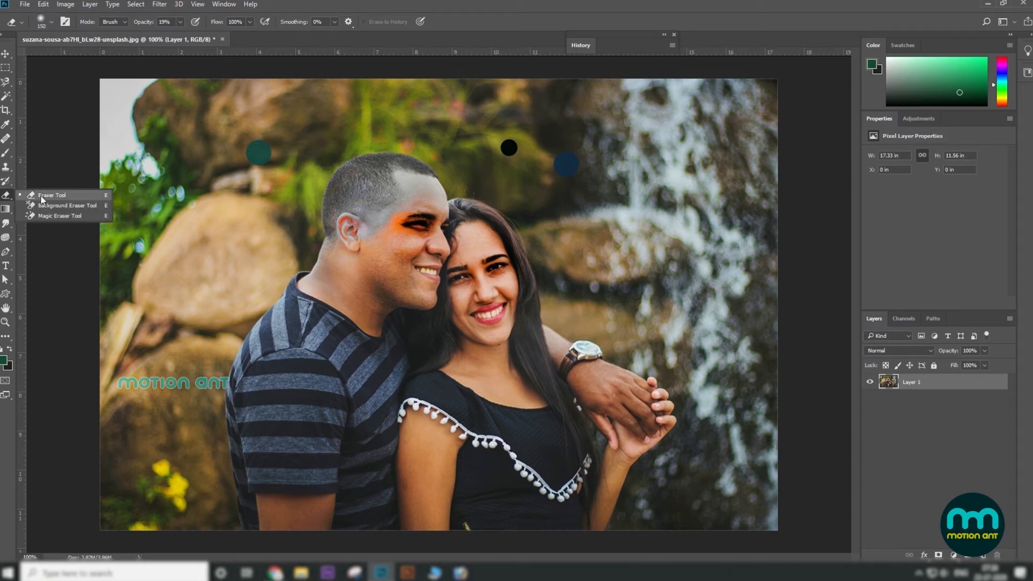
pyautogui.moveTo(222, 202)
pyautogui.mouseDown()
pyautogui.moveTo(239, 236)
pyautogui.moveTo(260, 240)
pyautogui.moveTo(263, 226)
pyautogui.moveTo(220, 204)
pyautogui.moveTo(229, 188)
pyautogui.moveTo(199, 193)
pyautogui.moveTo(225, 163)
pyautogui.mouseUp()
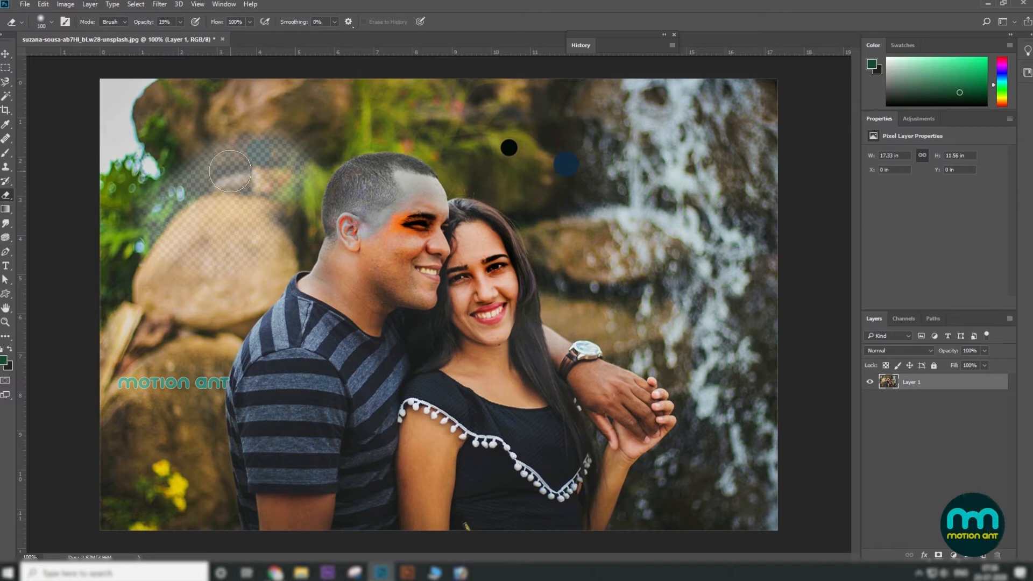
pyautogui.hotkey('ctrl', 'z')
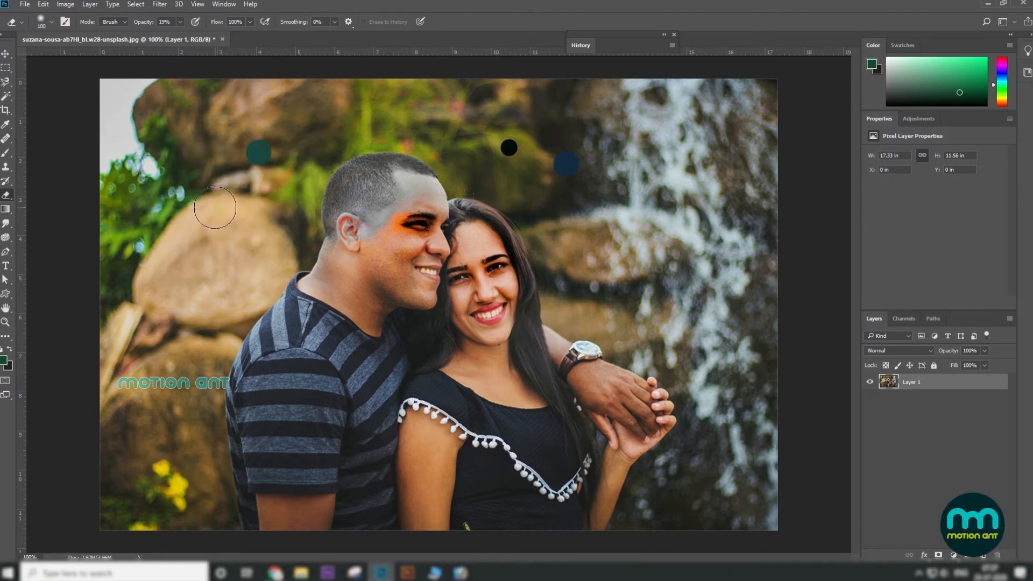
pyautogui.hotkey('ctrl', 'z')
pyautogui.hotkey('ctrl', 'z')
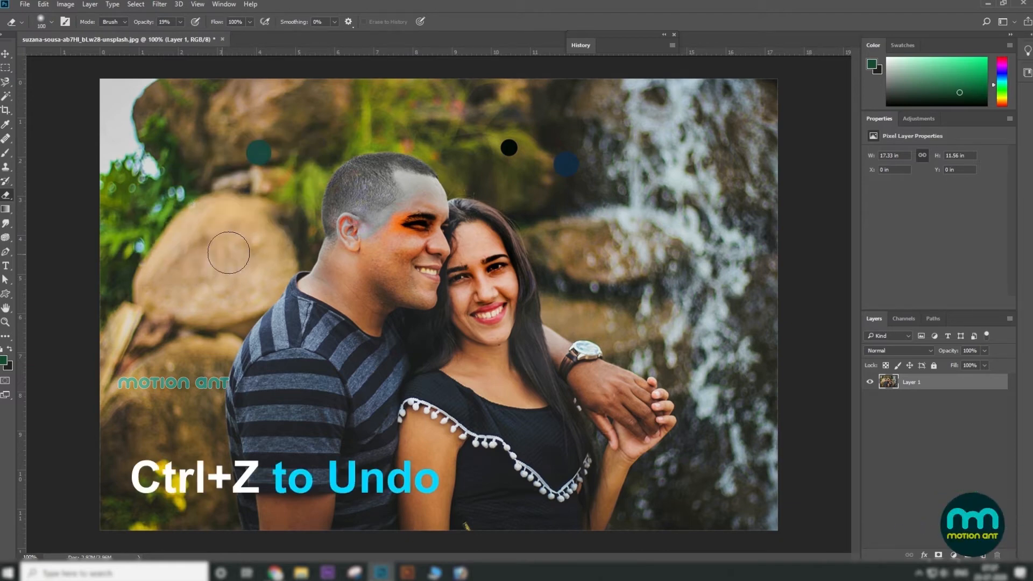
# Expand the History panel and look back through the recorded states to the earliest ones
pyautogui.click(578, 46)
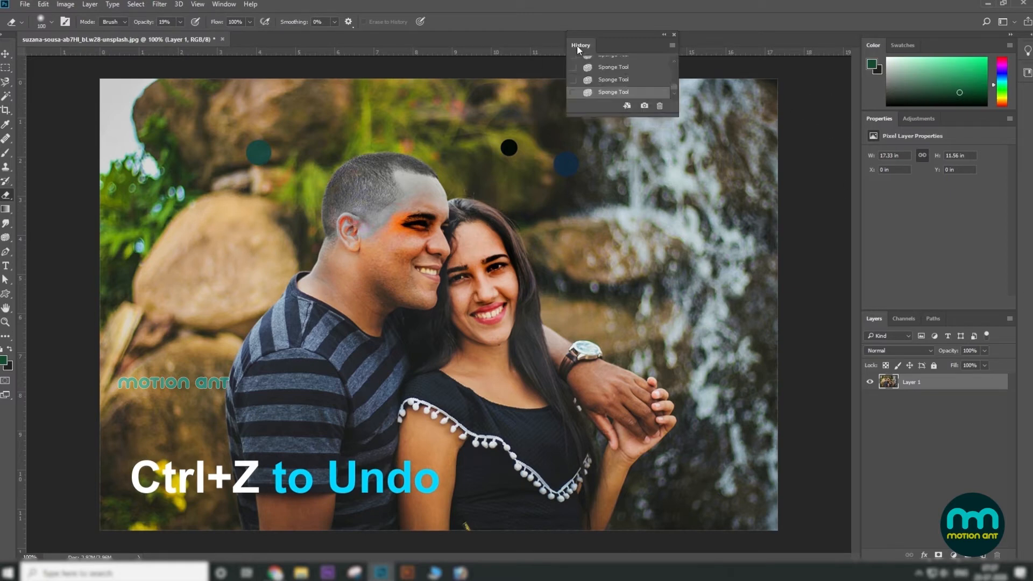
pyautogui.moveTo(675, 87)
pyautogui.mouseDown()
pyautogui.moveTo(674, 63)
pyautogui.moveTo(666, 94)
pyautogui.moveTo(670, 66)
pyautogui.mouseUp()
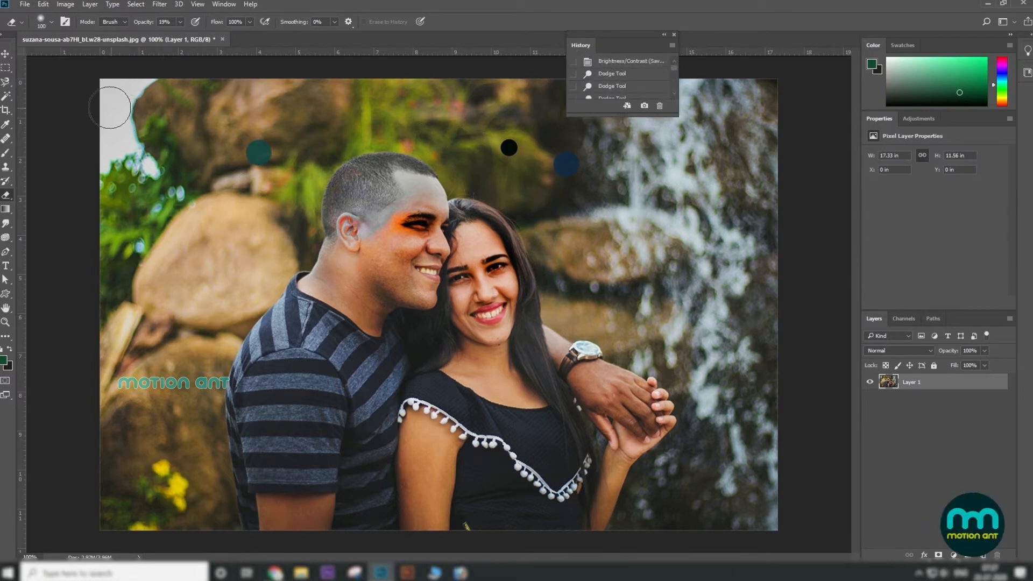
# Look over the marquee and lasso tool variants and draw a rectangular marquee selection around the couple's heads
pyautogui.click(8, 69)
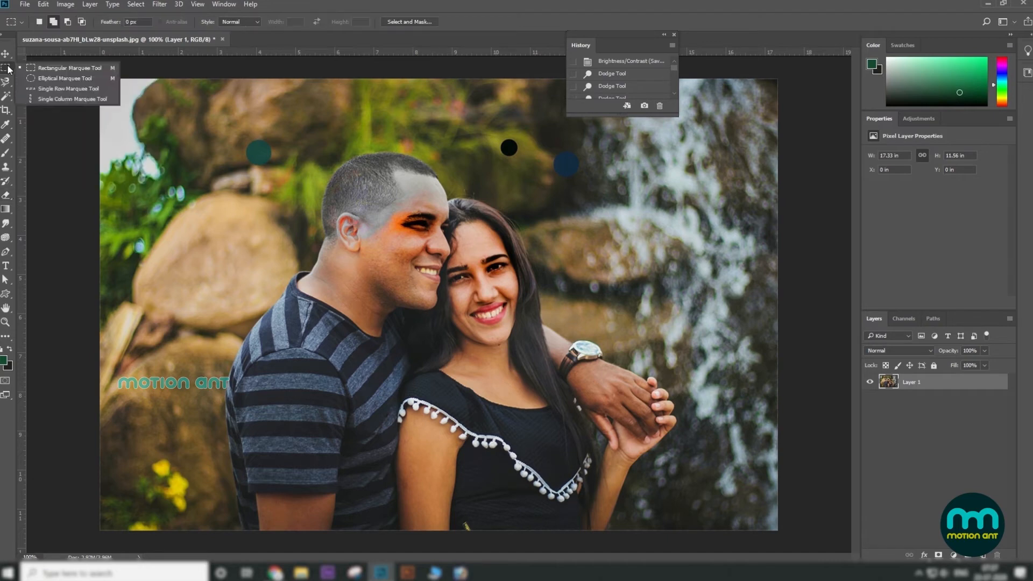
pyautogui.click(6, 82)
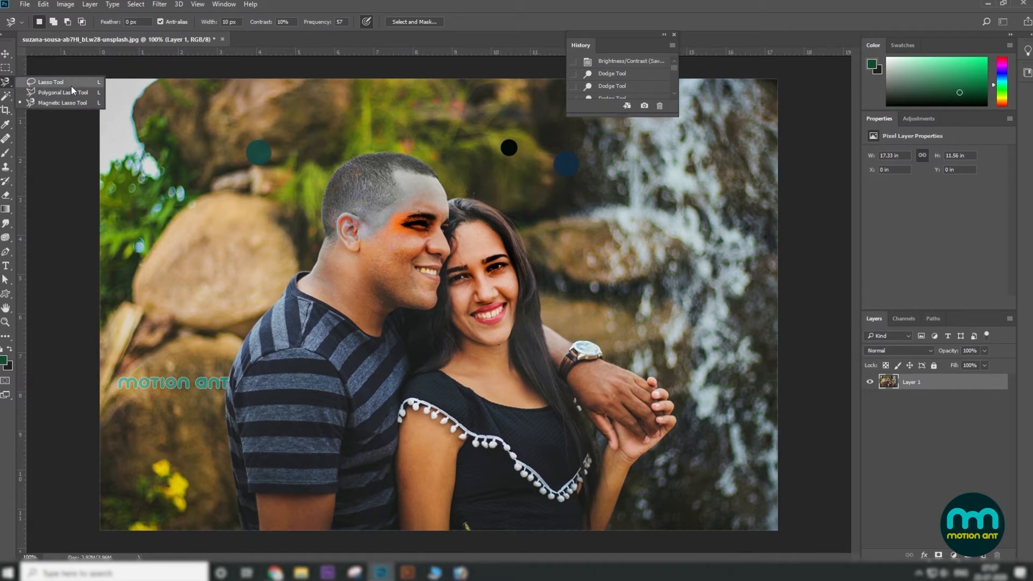
pyautogui.click(5, 68)
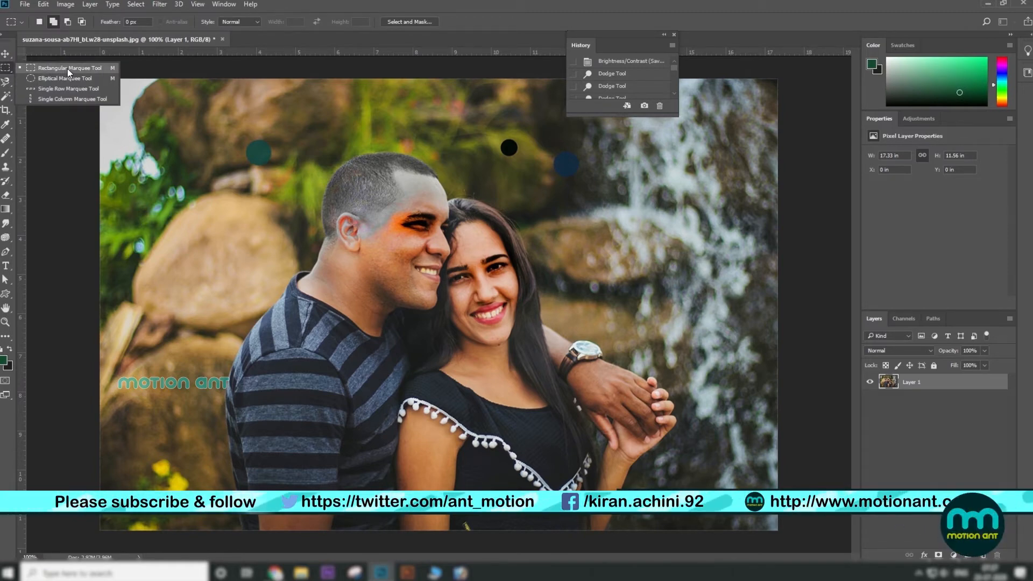
pyautogui.click(67, 69)
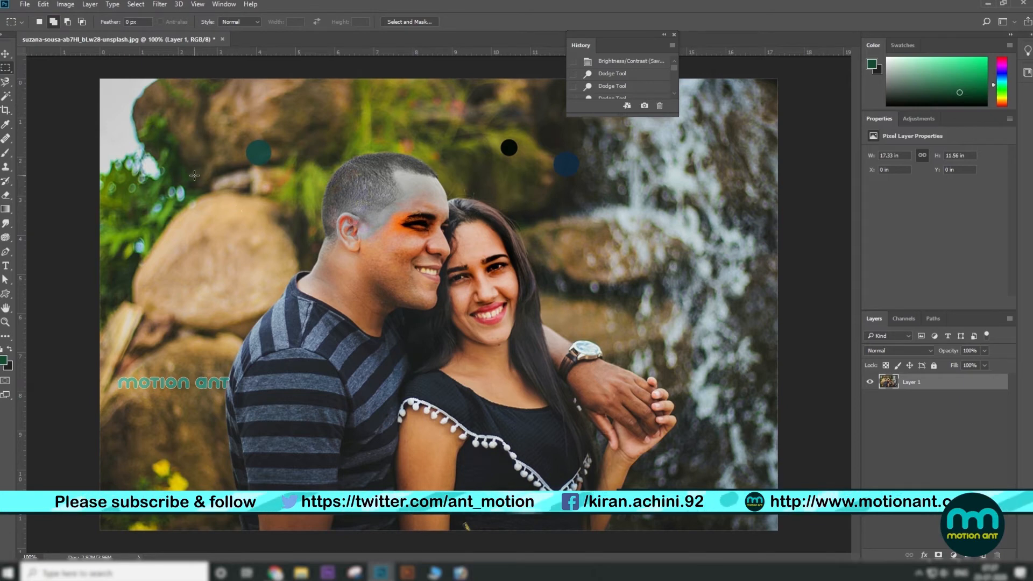
pyautogui.moveTo(255, 136); pyautogui.dragTo(577, 346)
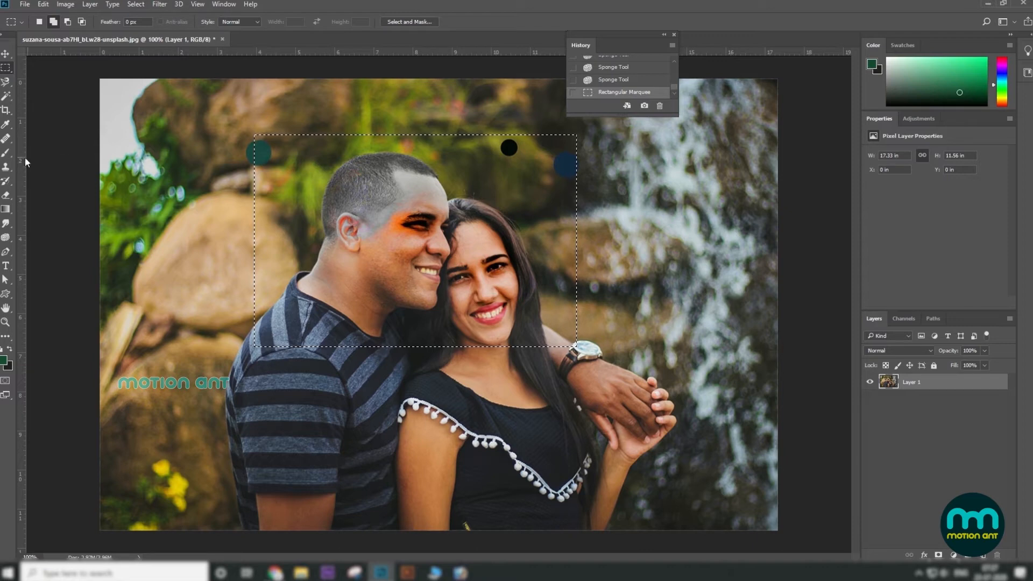
# Paint over the selected rectangle with the Brush tool in Linear Burn mode, enlarging the brush to 400 px
pyautogui.click(6, 153)
pyautogui.click(71, 151)
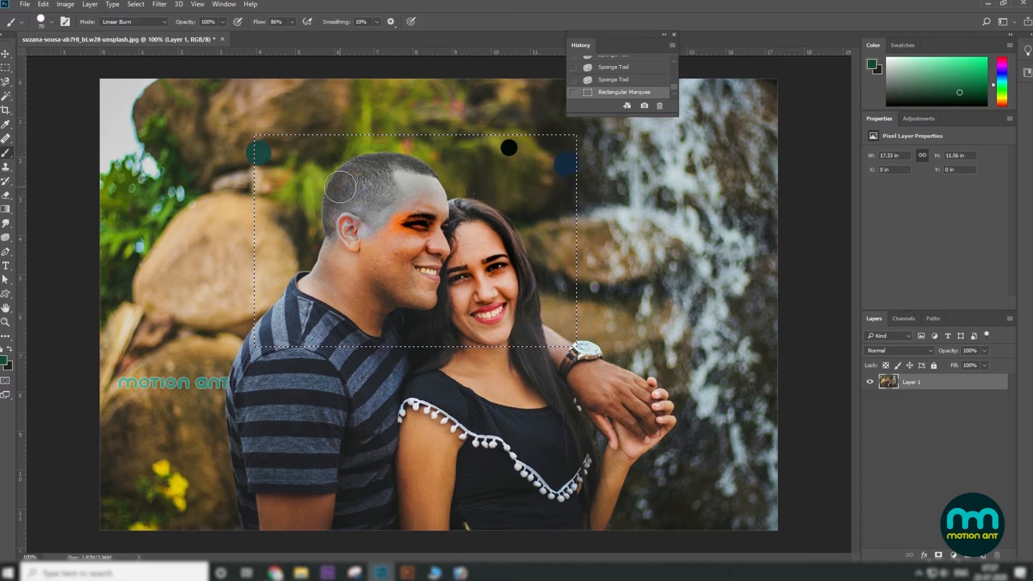
pyautogui.press(']')
pyautogui.press(']')
pyautogui.press(']')
pyautogui.press(']')
pyautogui.press(']')
pyautogui.press(']')
pyautogui.press(']')
pyautogui.press(']')
pyautogui.press(']')
pyautogui.press(']')
pyautogui.moveTo(378, 199)
pyautogui.mouseDown()
pyautogui.moveTo(330, 233)
pyautogui.moveTo(484, 247)
pyautogui.moveTo(346, 247)
pyautogui.moveTo(554, 150)
pyautogui.mouseUp()
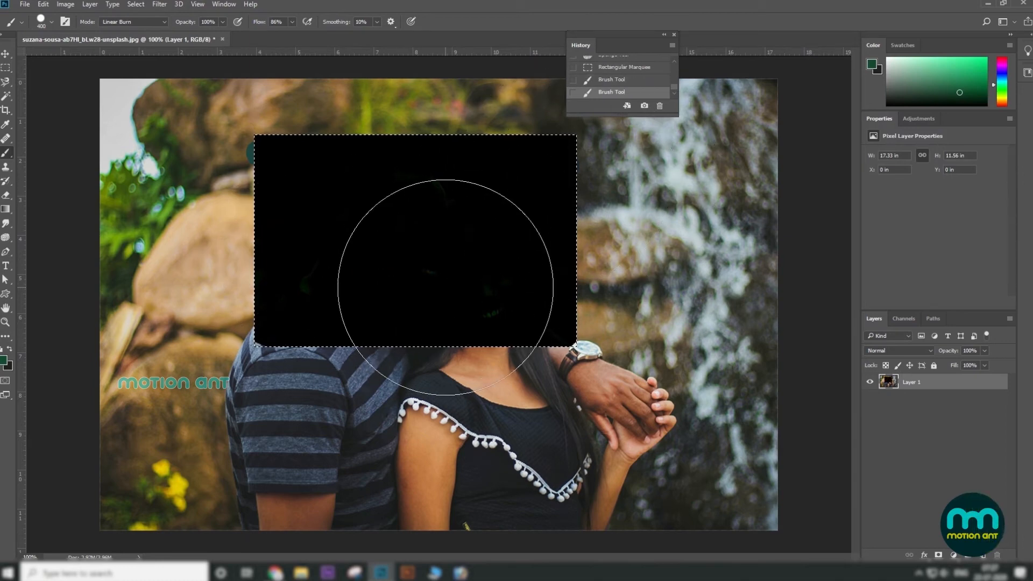
# Step back through the history to undo the brush strokes and the rectangular selection
pyautogui.hotkey('ctrl', 'alt', 'z')
pyautogui.hotkey('ctrl', 'alt', 'z')
pyautogui.hotkey('ctrl', 'alt', 'z')
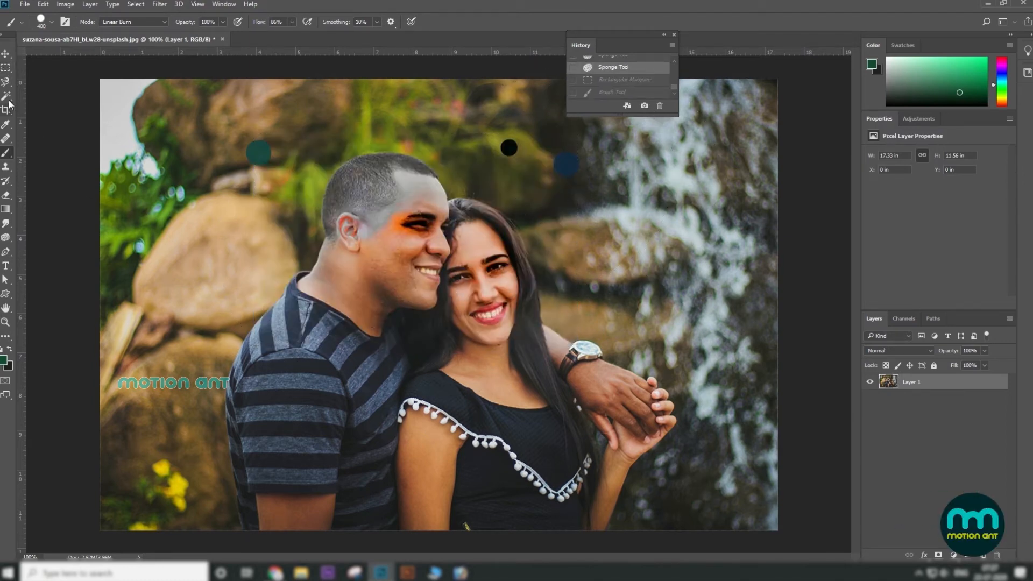
# Draw a freehand Lasso selection on the boulder behind the man and deselect it
pyautogui.click(7, 68)
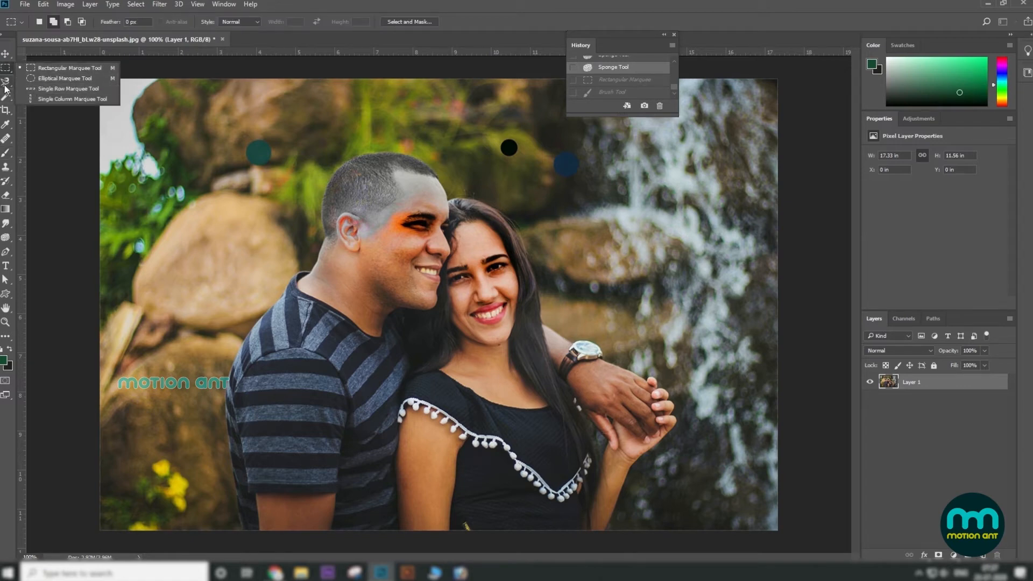
pyautogui.click(6, 84)
pyautogui.click(40, 82)
pyautogui.moveTo(218, 226)
pyautogui.mouseDown()
pyautogui.moveTo(274, 260)
pyautogui.moveTo(194, 307)
pyautogui.moveTo(196, 226)
pyautogui.mouseUp()
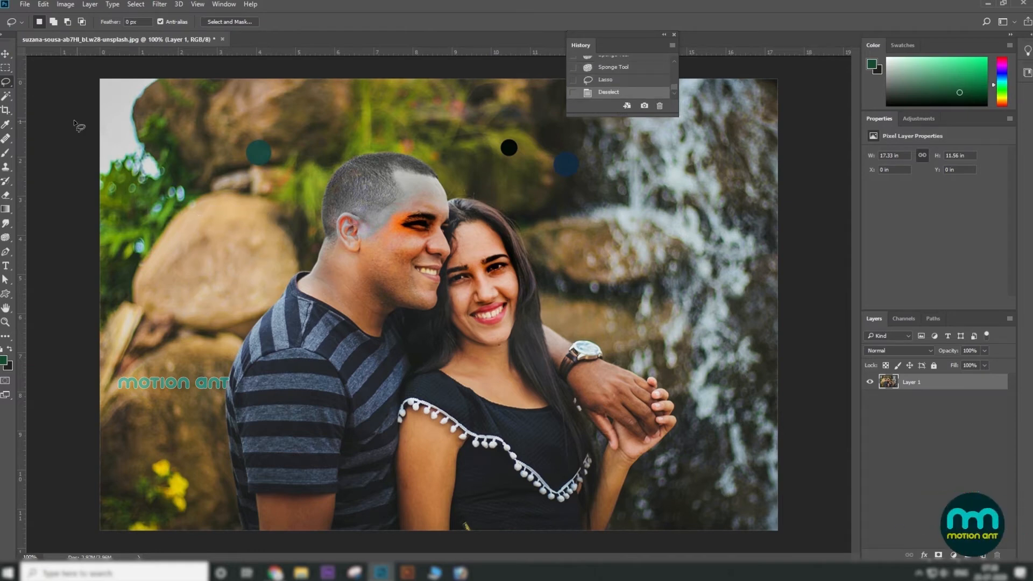
# Draw a rectangular marquee over the boulder and the back of the man's head, and deselect it
pyautogui.click(7, 69)
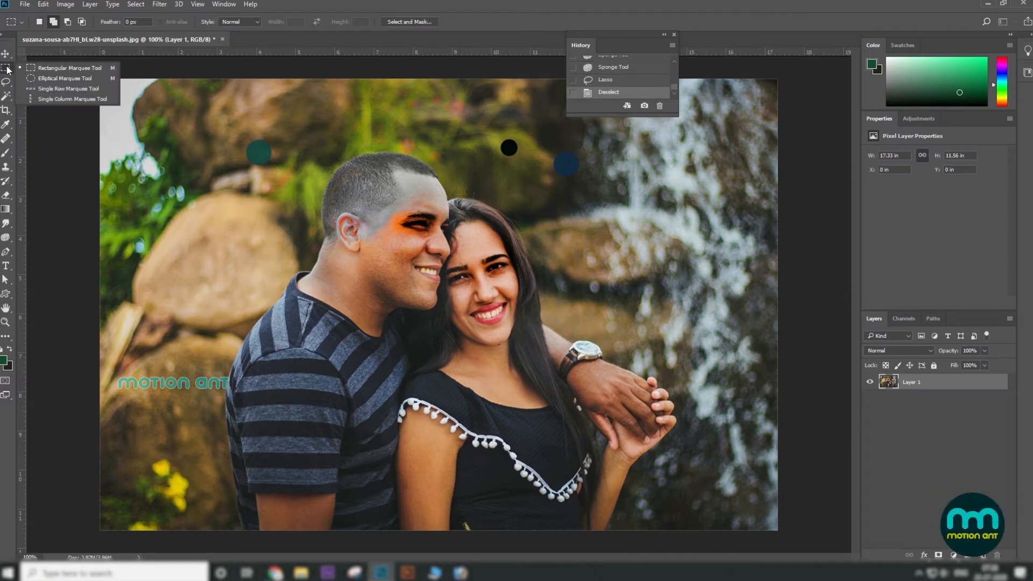
pyautogui.click(91, 71)
pyautogui.moveTo(231, 182); pyautogui.dragTo(361, 289)
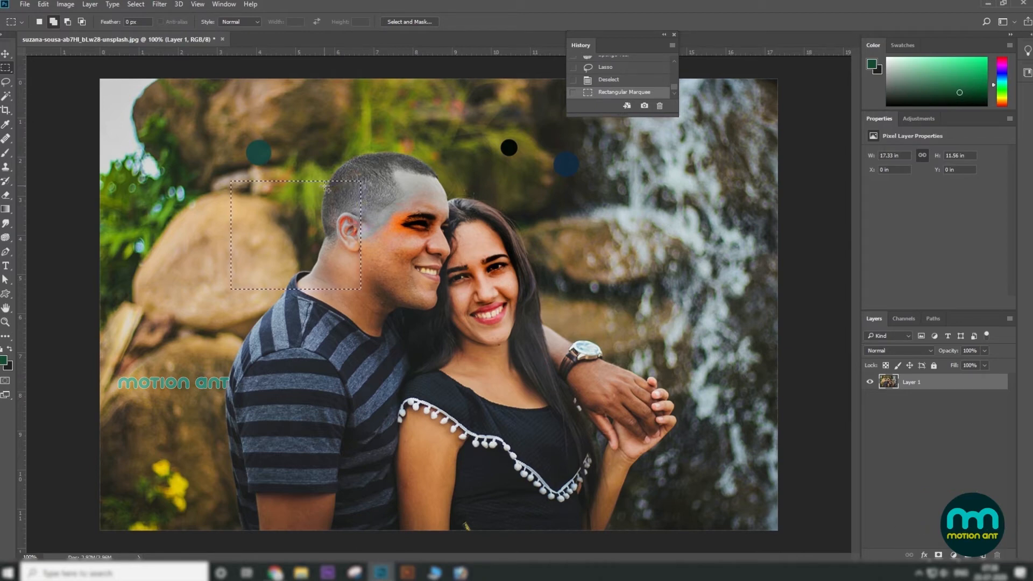
pyautogui.hotkey('ctrl', 'd')
# Draw an elliptical marquee over the background above the boulder and deselect it
pyautogui.rightClick(6, 68)
pyautogui.click(51, 79)
pyautogui.moveTo(163, 142); pyautogui.dragTo(290, 198)
pyautogui.hotkey('ctrl', 'd')
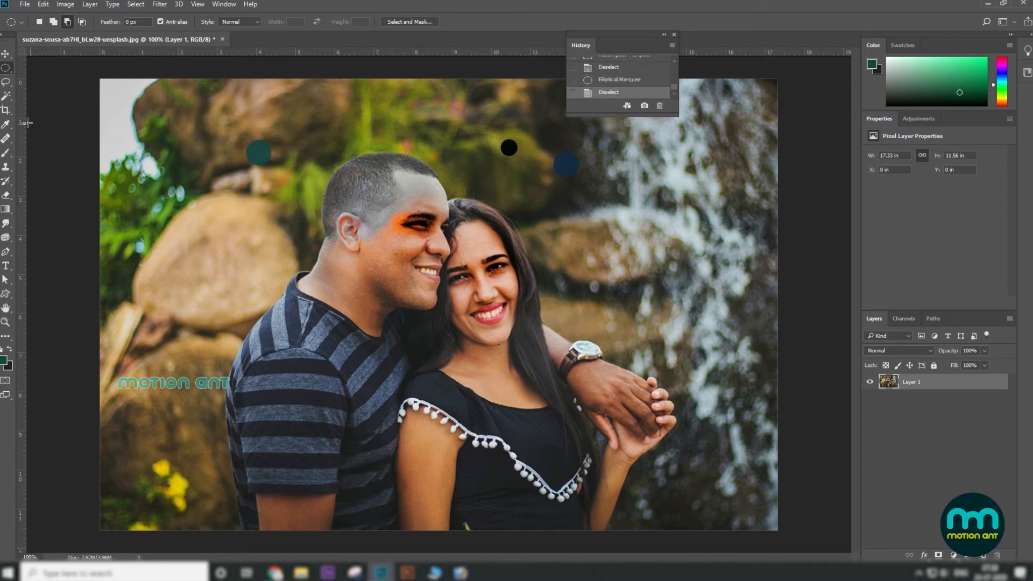
# Draw a freehand Lasso selection around the man's head and shoulder, and deselect it
pyautogui.rightClick(7, 81)
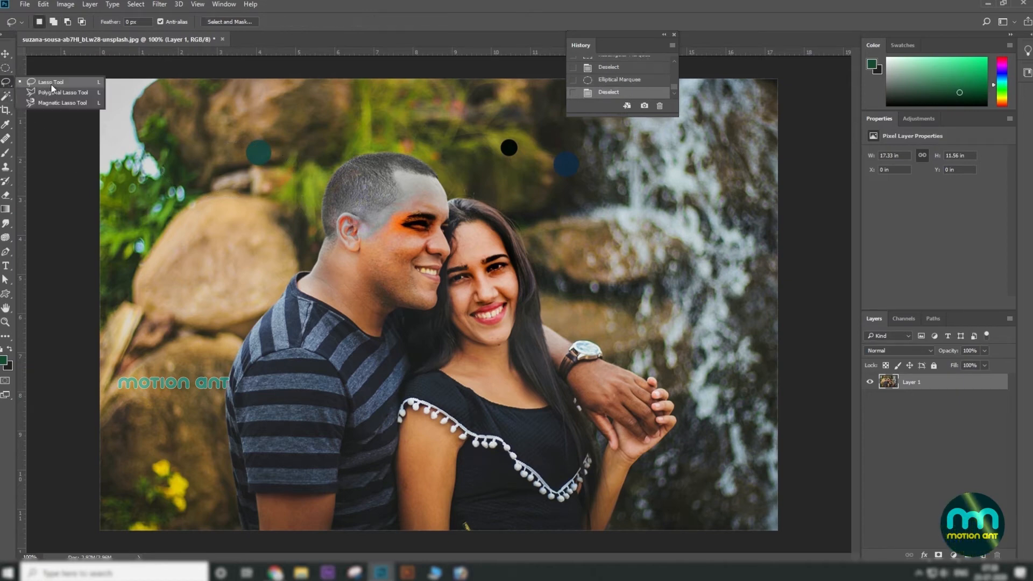
pyautogui.click(50, 85)
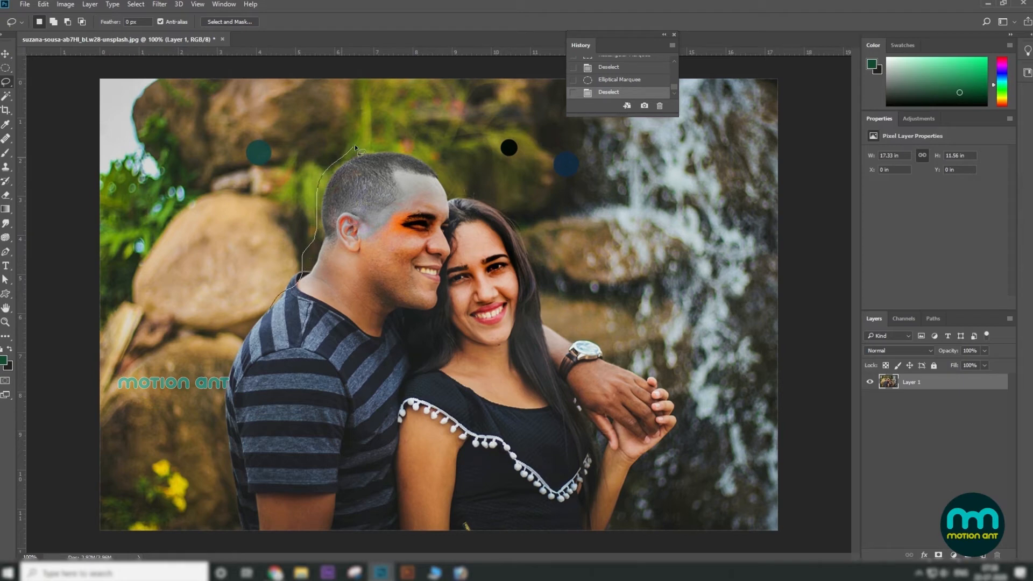
pyautogui.moveTo(338, 369); pyautogui.dragTo(295, 321)
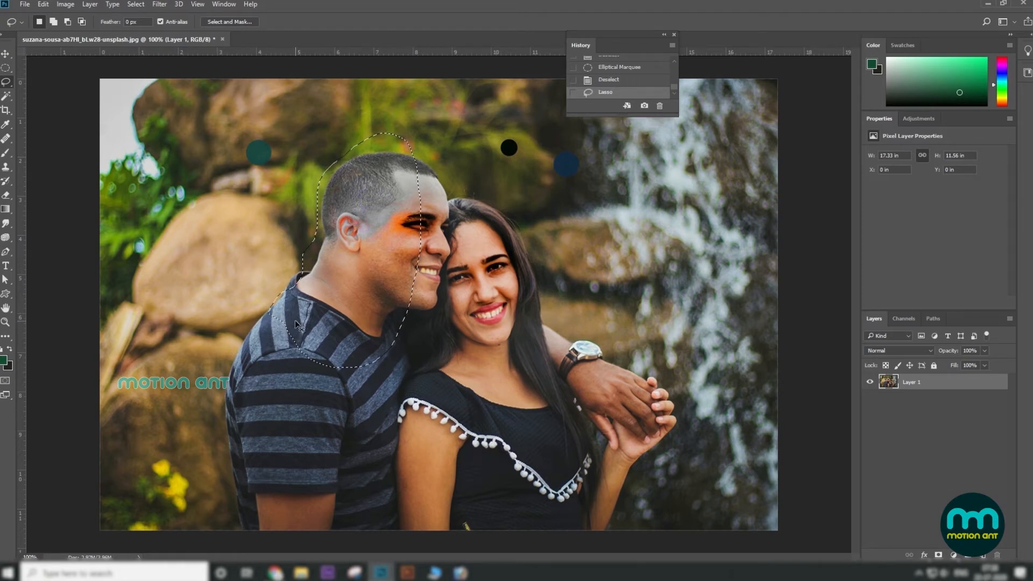
# Try a straight-edged selection beside the woman's hair with the Polygonal Lasso tool and cancel it
pyautogui.rightClick(7, 83)
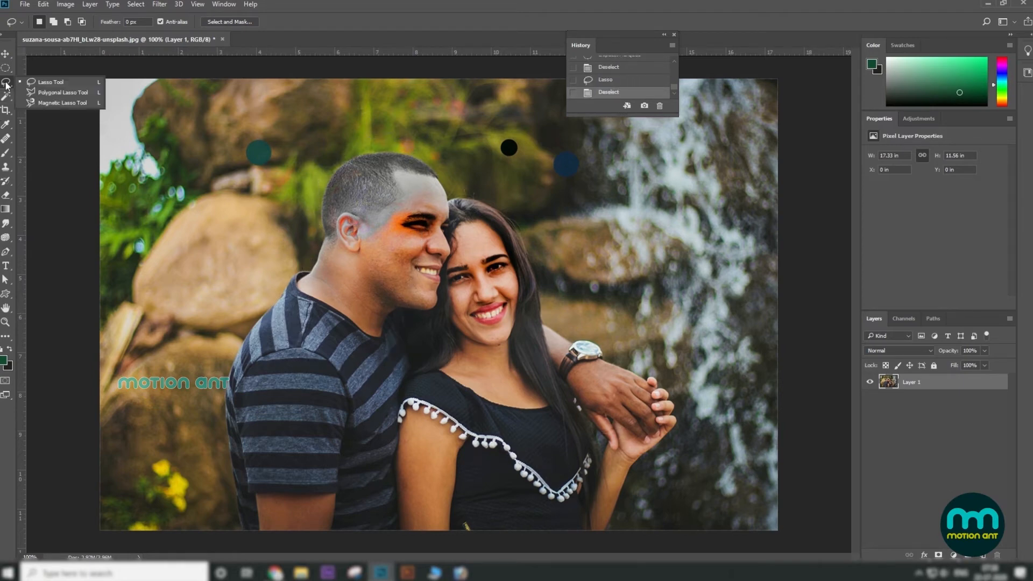
pyautogui.click(54, 94)
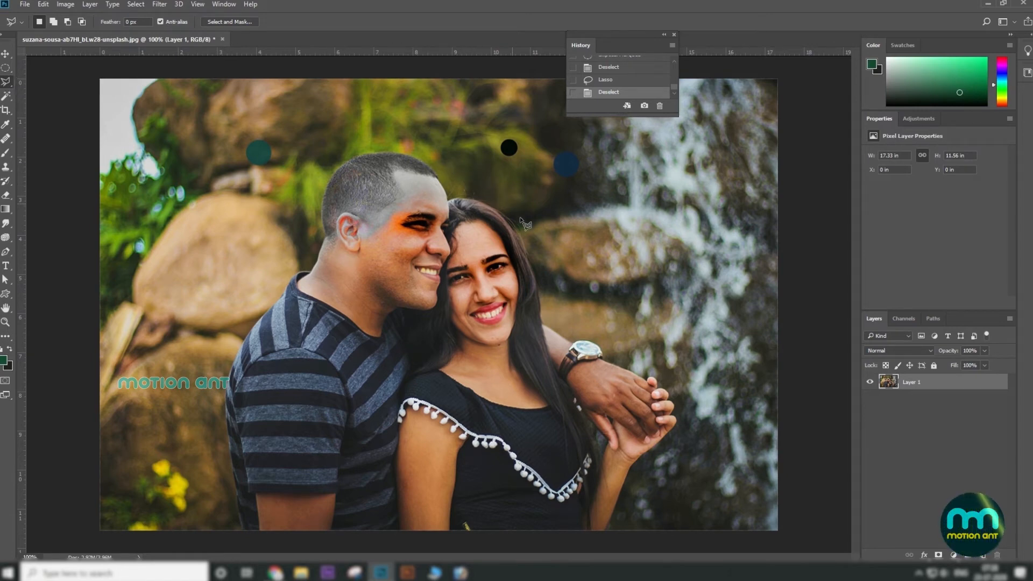
pyautogui.press('Escape')
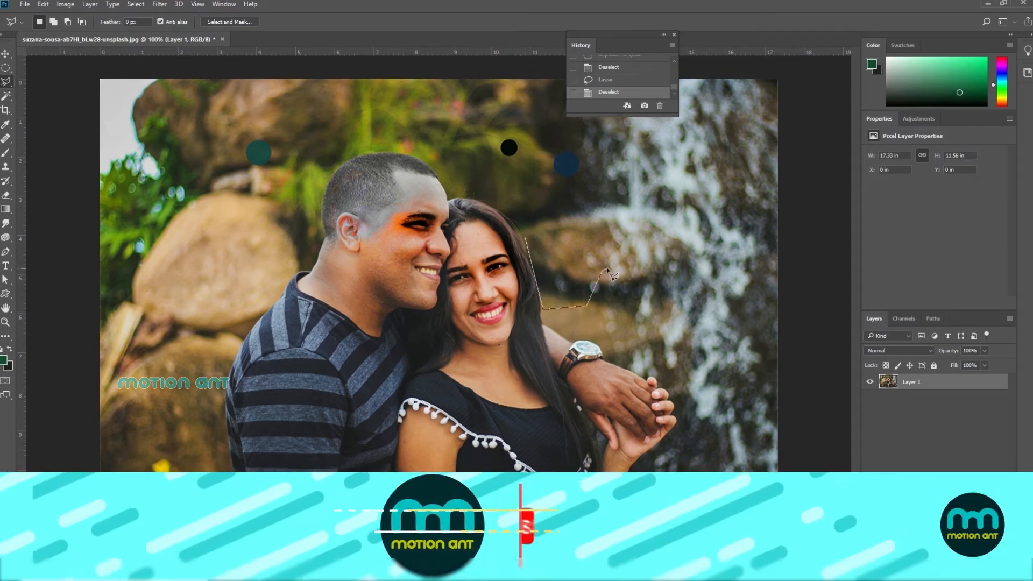
# Try tracing the man's outline from his neck with the Magnetic Lasso tool and cancel it
pyautogui.rightClick(6, 83)
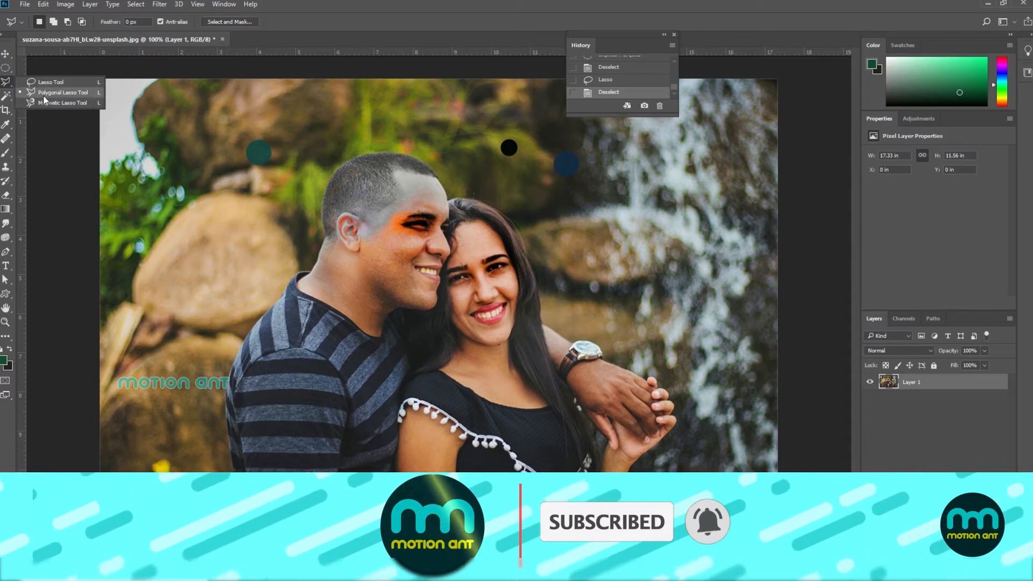
pyautogui.click(53, 106)
pyautogui.click(311, 257)
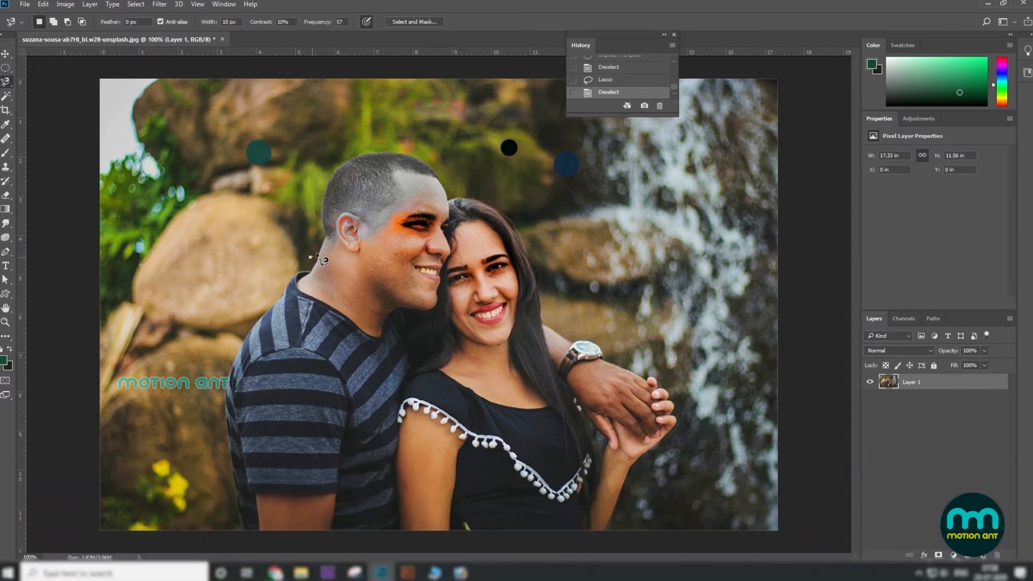
pyautogui.press('Escape')
# Brush a Quick Selection from the boulder beside the man's shoulder to the background above his head, and deselect it
pyautogui.rightClick(6, 86)
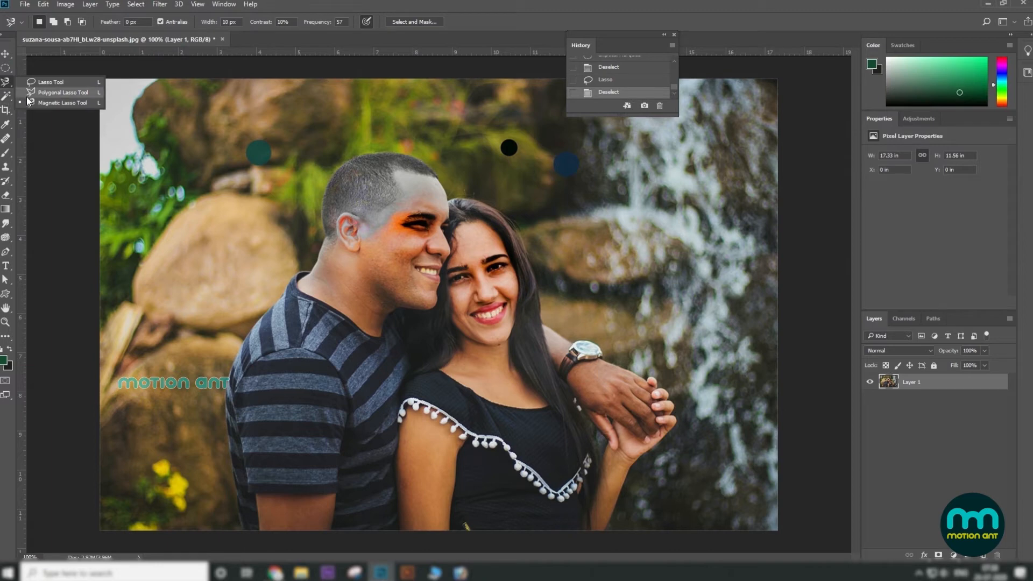
pyautogui.click(6, 96)
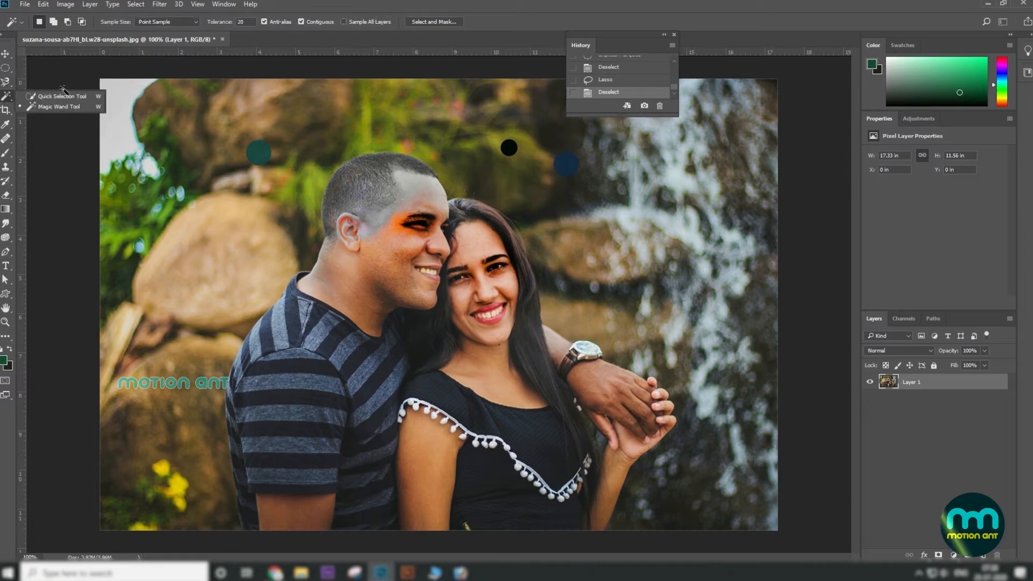
pyautogui.click(64, 96)
pyautogui.moveTo(259, 314)
pyautogui.mouseDown()
pyautogui.moveTo(254, 336)
pyautogui.moveTo(277, 278)
pyautogui.mouseUp()
pyautogui.moveTo(331, 184); pyautogui.dragTo(371, 138)
pyautogui.moveTo(467, 144); pyautogui.dragTo(445, 157)
pyautogui.hotkey('ctrl', 'd')
# Select a rectangle over the boulder and the man's head, and add three overlapping rectangles over his neck and striped shirt
pyautogui.rightClick(6, 68)
pyautogui.click(59, 68)
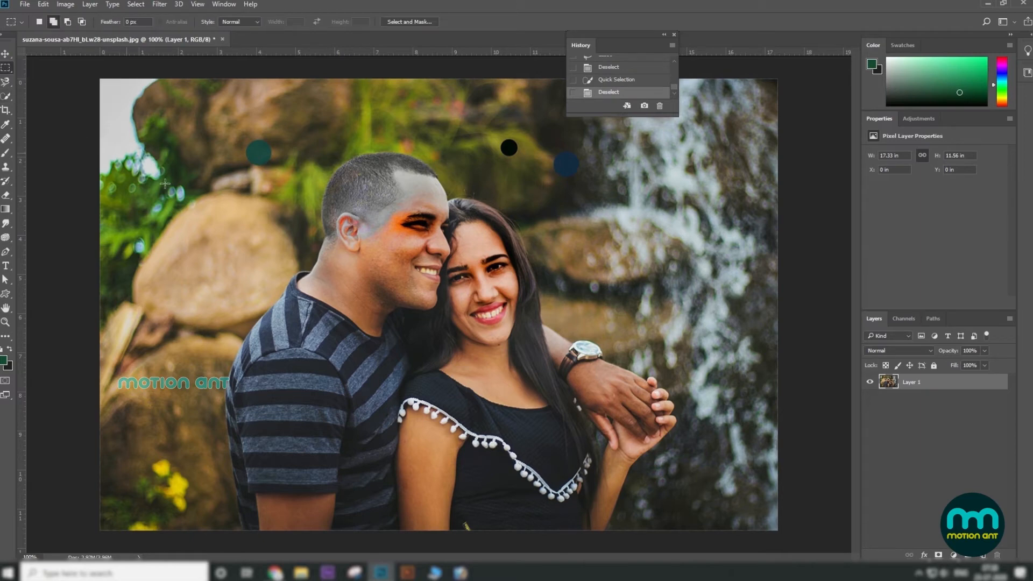
pyautogui.moveTo(189, 161); pyautogui.dragTo(472, 306)
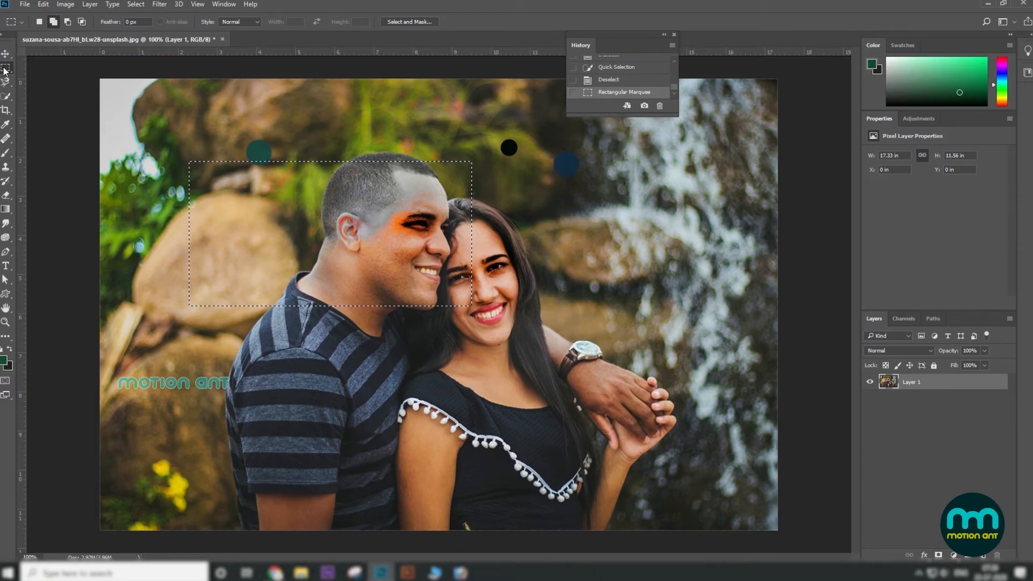
pyautogui.moveTo(371, 222); pyautogui.dragTo(413, 334)
pyautogui.moveTo(268, 267); pyautogui.dragTo(392, 404)
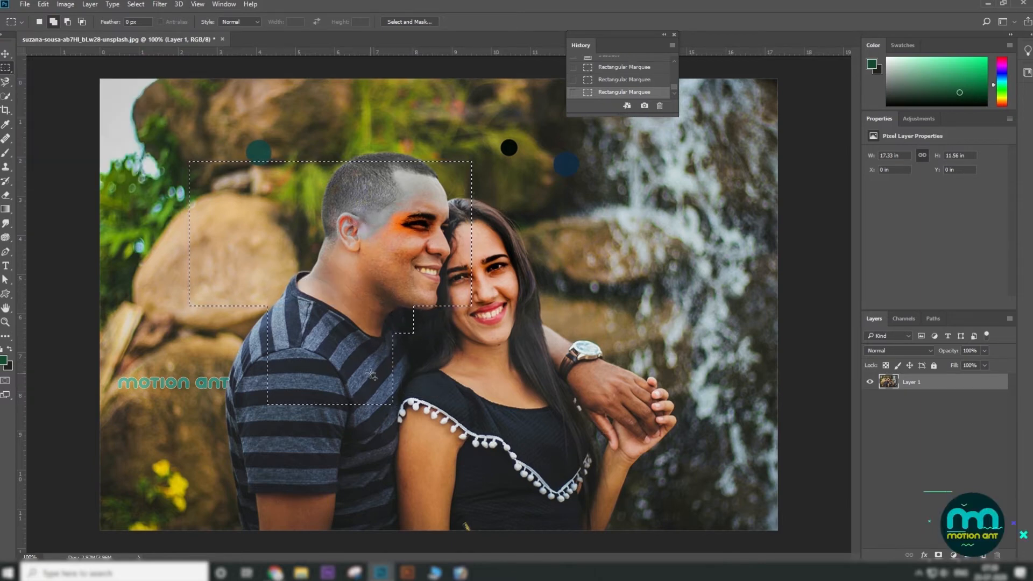
pyautogui.moveTo(307, 288); pyautogui.dragTo(226, 369)
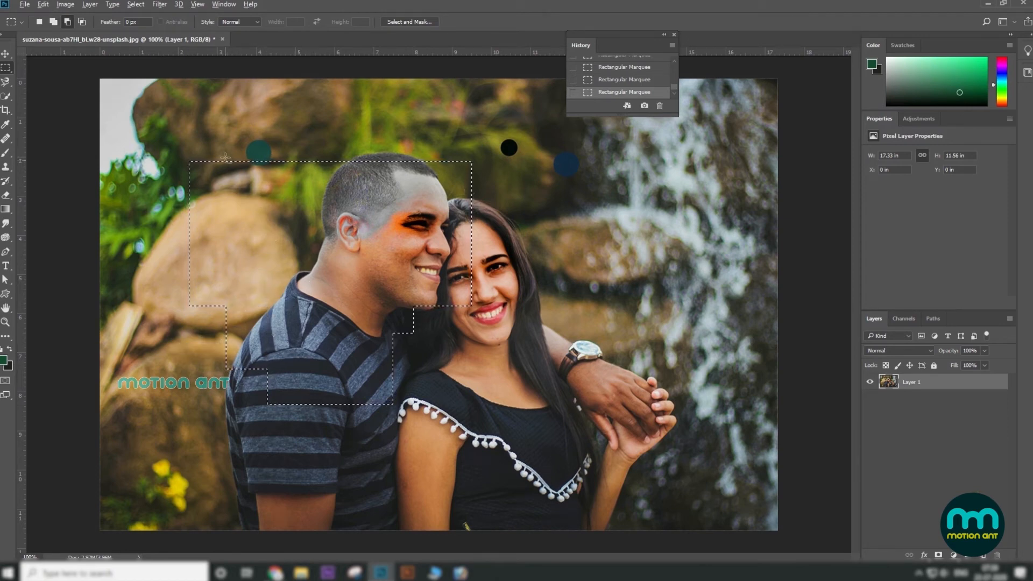
# Subtract rectangular areas and an ellipse around the man's head from the selection, keeping only the part on his shirt
pyautogui.moveTo(218, 131); pyautogui.dragTo(294, 248)
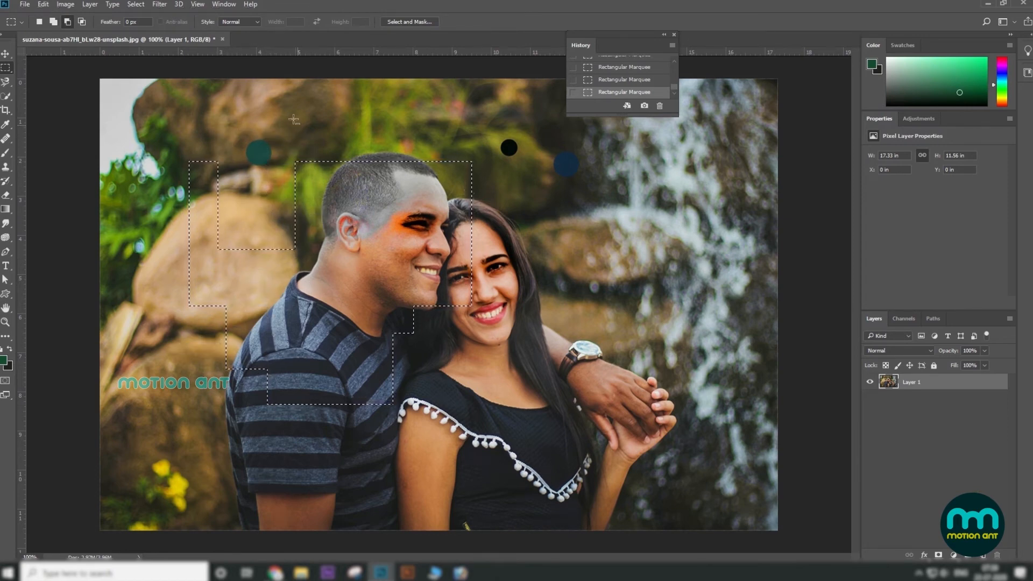
pyautogui.moveTo(271, 92); pyautogui.dragTo(454, 277)
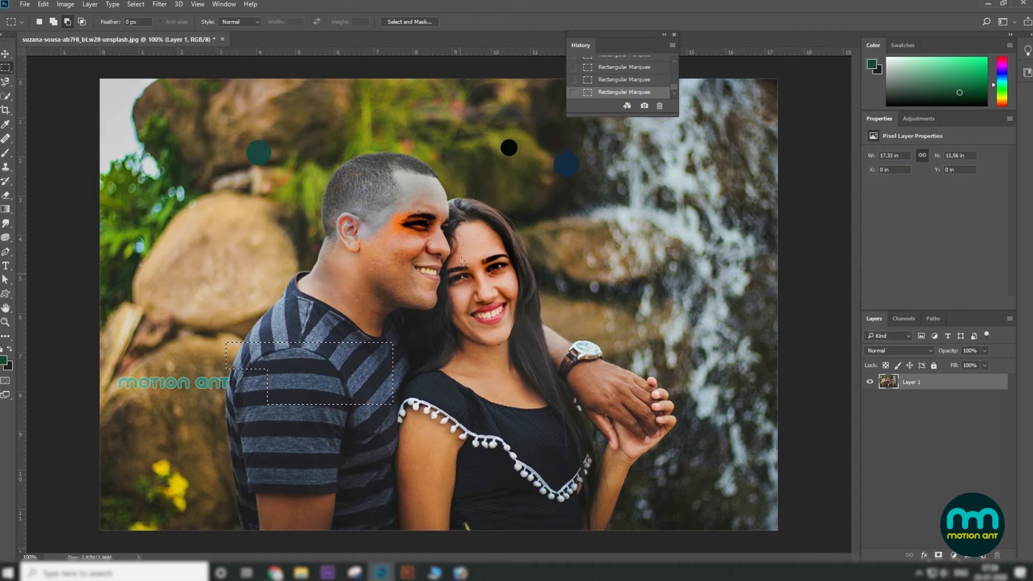
pyautogui.rightClick(5, 68)
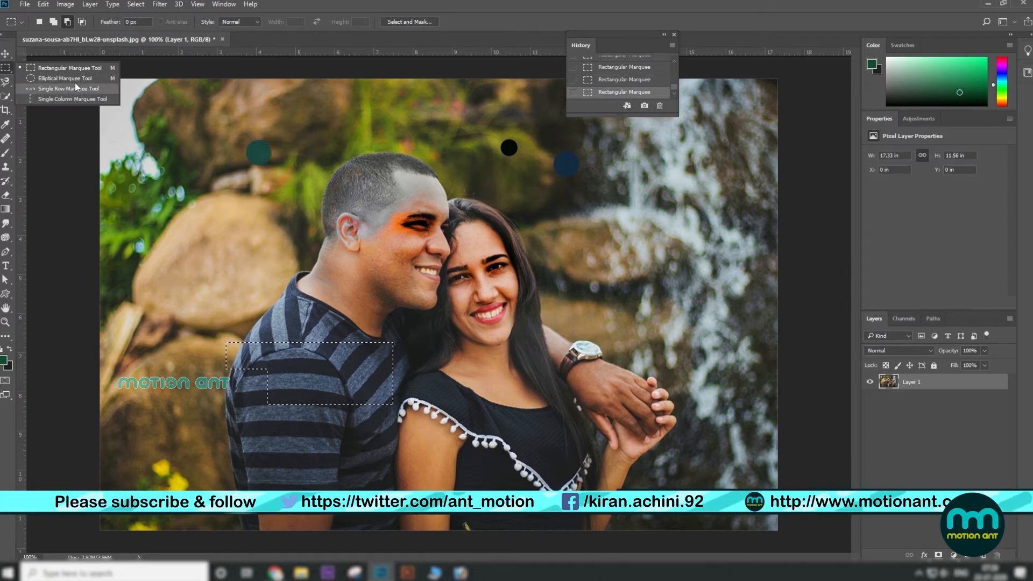
pyautogui.click(76, 79)
pyautogui.moveTo(183, 155); pyautogui.dragTo(415, 371)
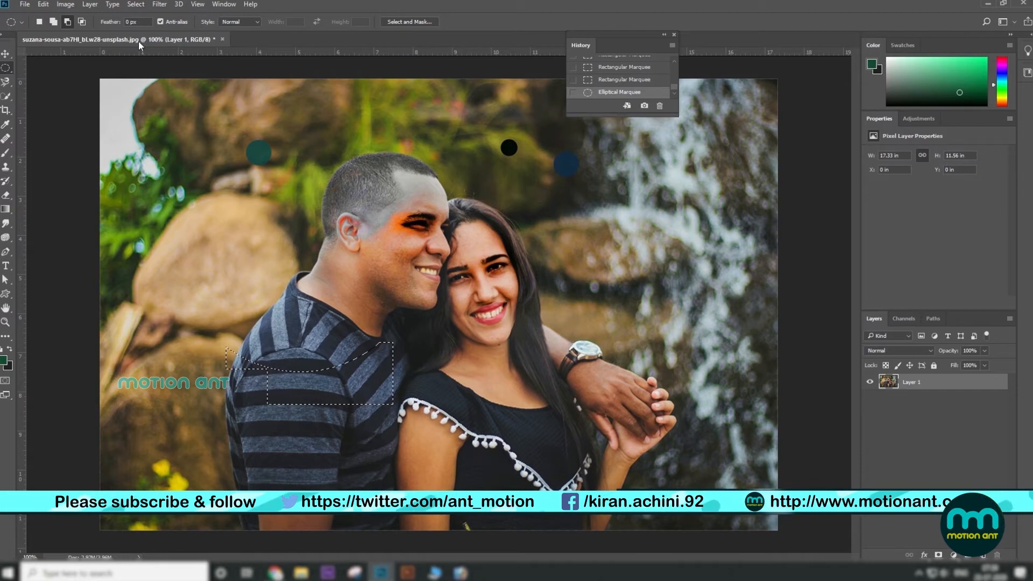
# Cut the selected part of the man's shirt out of the photo layer
pyautogui.click(43, 5)
pyautogui.click(51, 7)
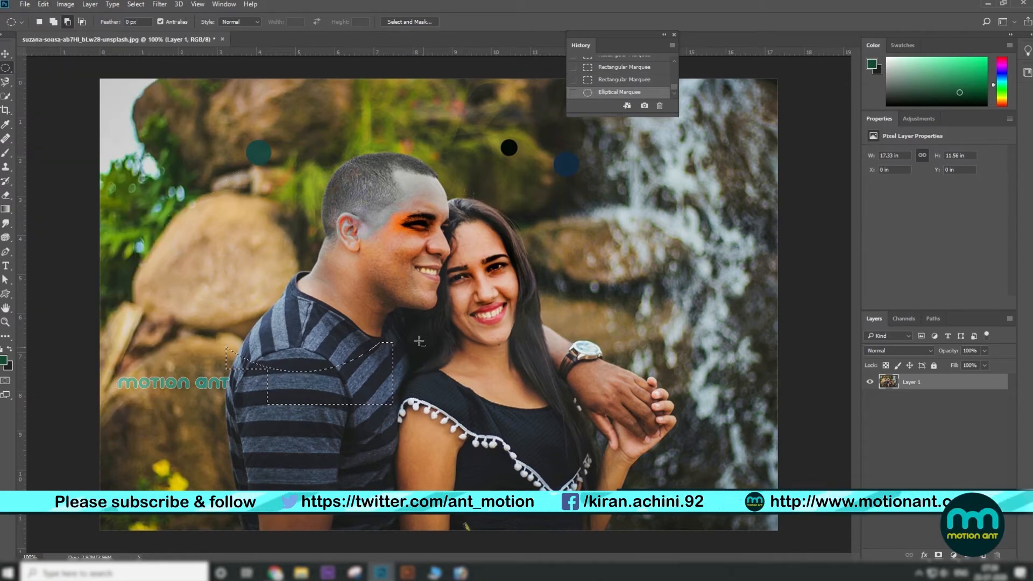
pyautogui.click(51, 7)
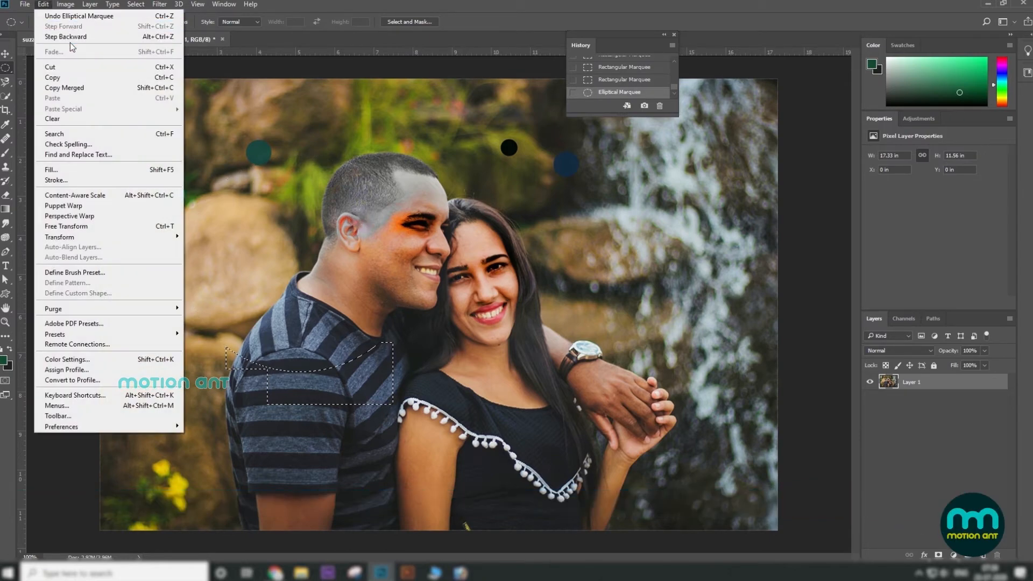
pyautogui.click(78, 70)
# Paste the cut shirt piece as a new layer and move it over the woman's neck and chest
pyautogui.click(45, 8)
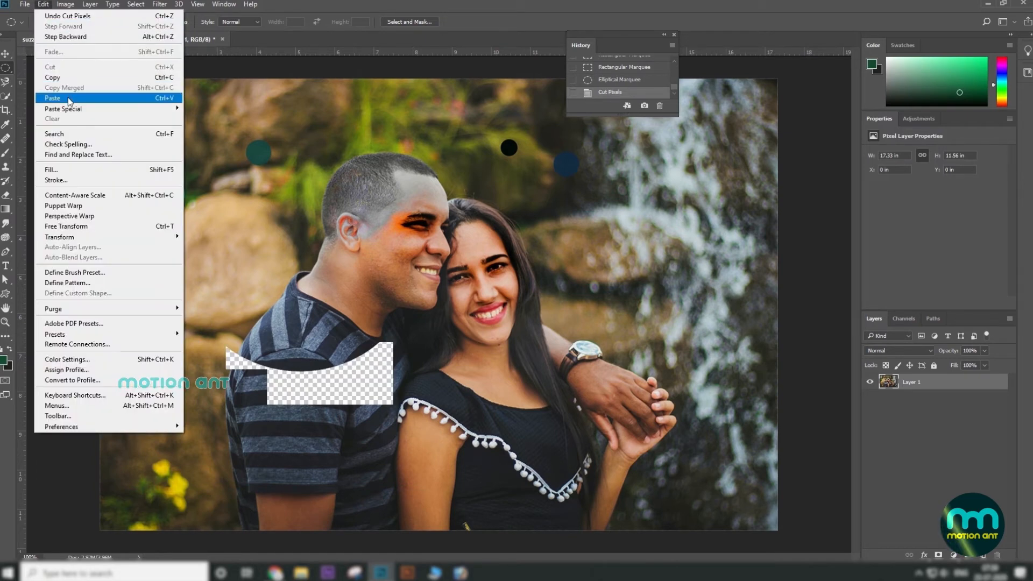
pyautogui.click(78, 98)
pyautogui.click(6, 54)
pyautogui.moveTo(472, 333); pyautogui.dragTo(490, 375)
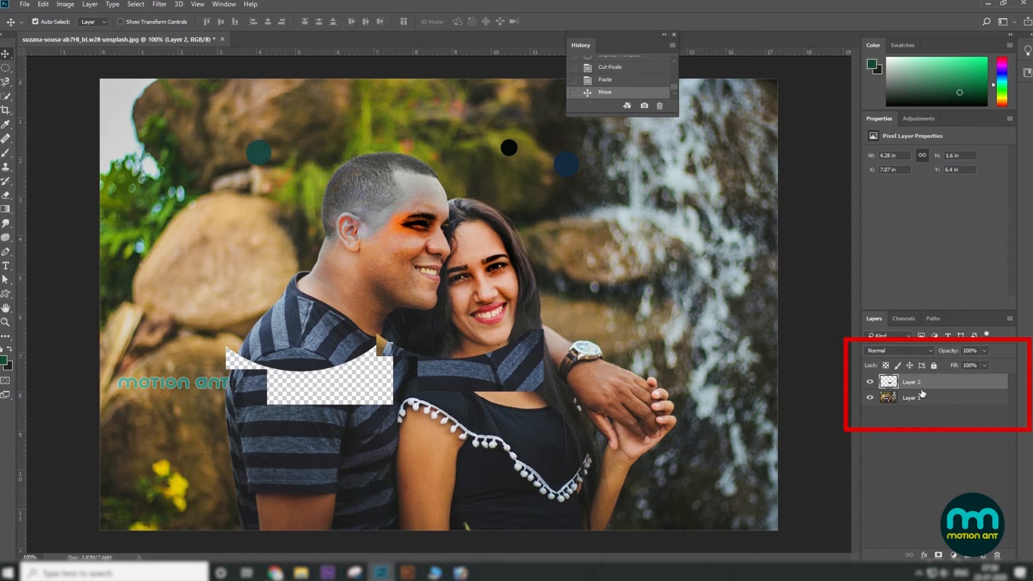
# Toggle the visibility of Layer 2 and Layer 1, and swap their stacking order back and forth
pyautogui.click(870, 381)
pyautogui.click(923, 401)
pyautogui.click(870, 398)
pyautogui.click(870, 397)
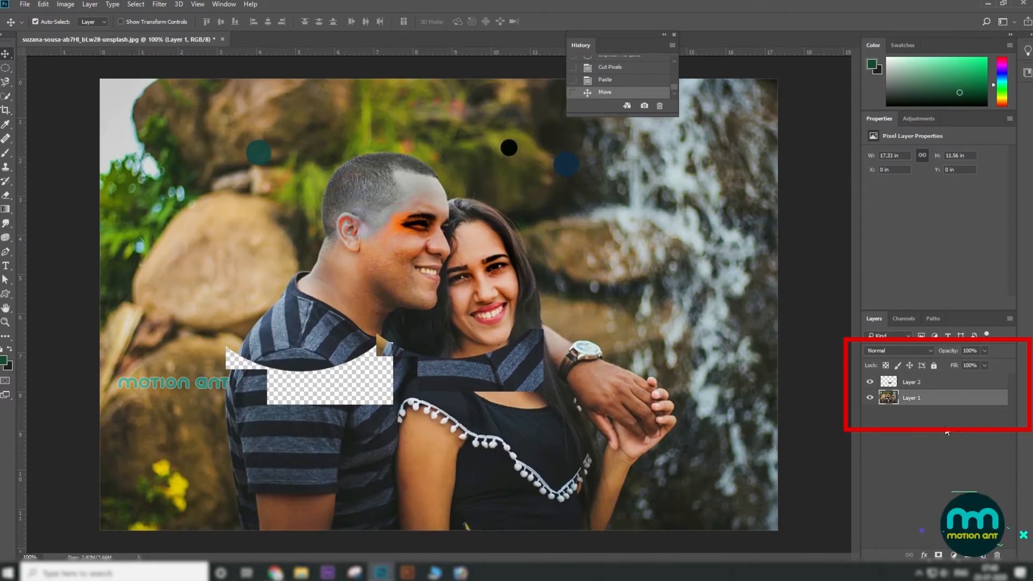
pyautogui.moveTo(922, 385)
pyautogui.mouseDown()
pyautogui.moveTo(934, 411)
pyautogui.moveTo(920, 388)
pyautogui.mouseUp()
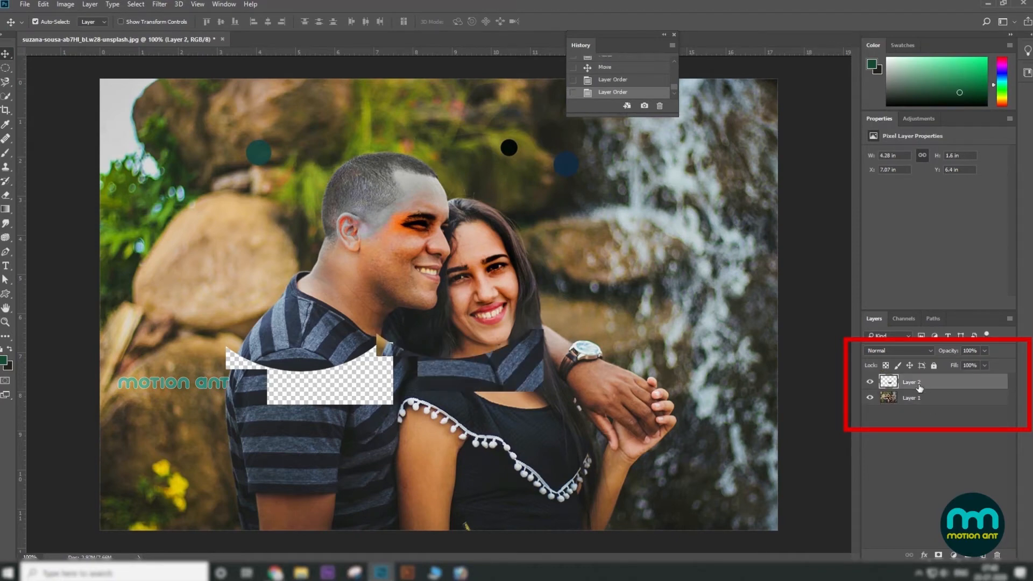
# Scale Layer 1 down about its centre to about 14.58 × 9.72 in, and move the pasted piece back over the shirt gap
pyautogui.rightClick(376, 232)
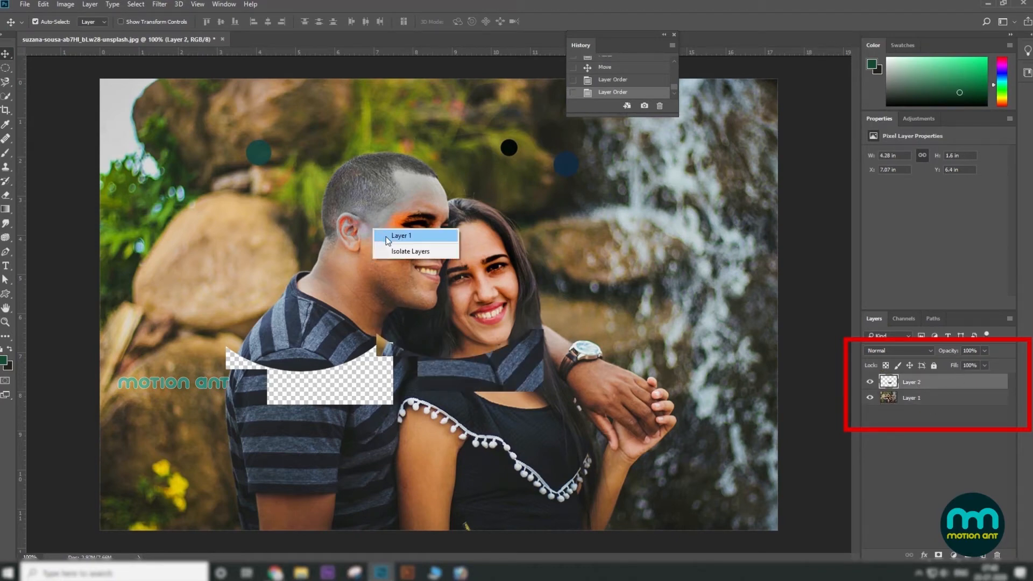
pyautogui.click(392, 248)
pyautogui.hotkey('ctrl', 't')
pyautogui.moveTo(100, 79); pyautogui.dragTo(154, 115)
pyautogui.press('Return')
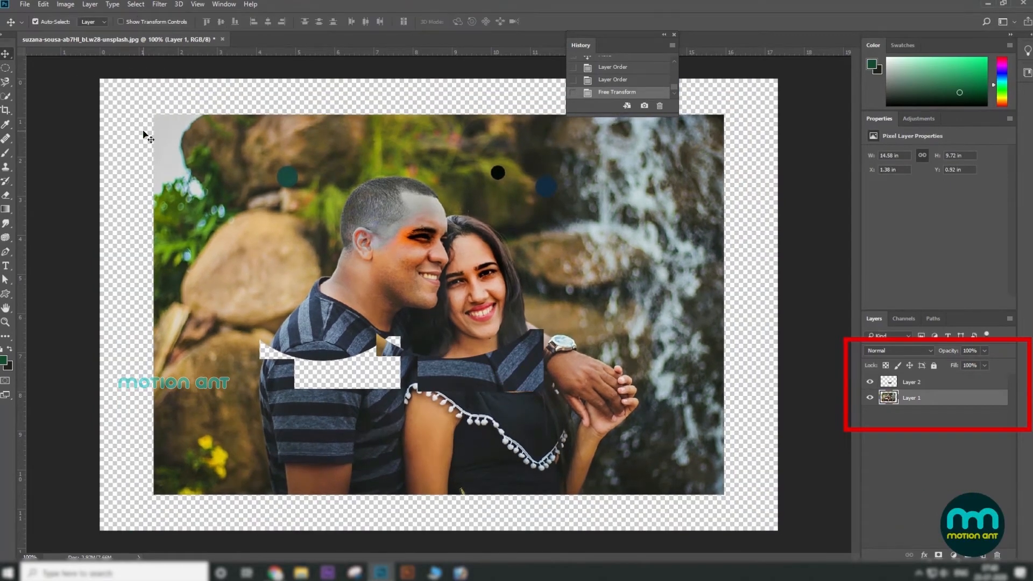
pyautogui.moveTo(540, 376); pyautogui.dragTo(396, 375)
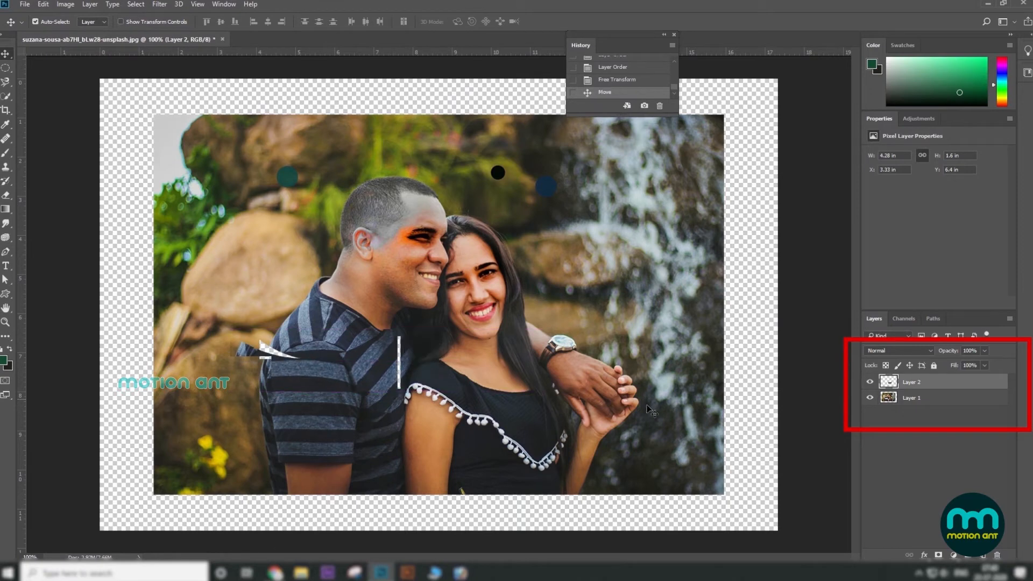
# Try moving Layer 1 slightly down with layer auto-select off, undo the move and turn auto-select back on
pyautogui.click(927, 405)
pyautogui.moveTo(574, 312); pyautogui.dragTo(574, 325)
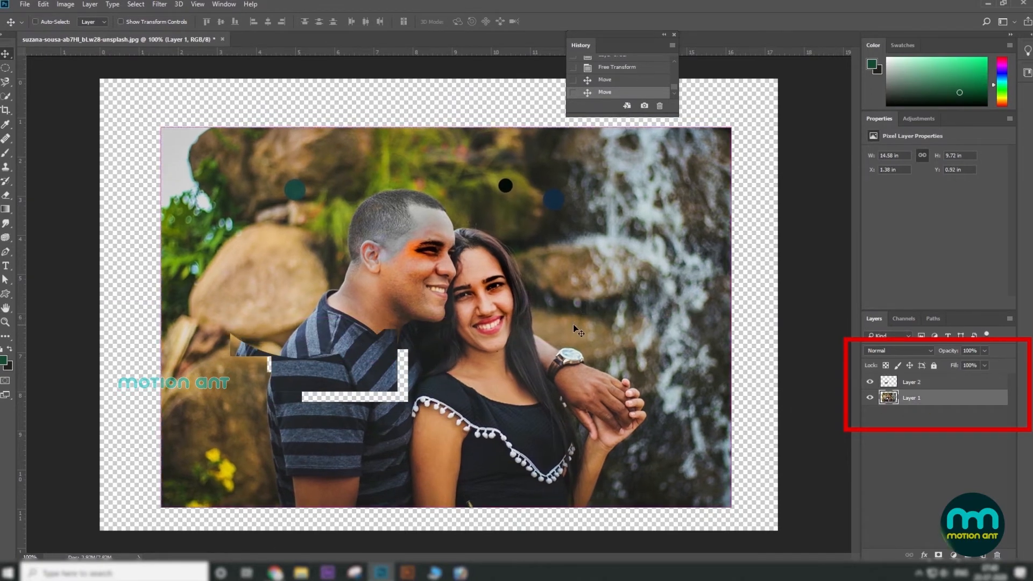
pyautogui.hotkey('ctrl', 'z')
pyautogui.click(35, 22)
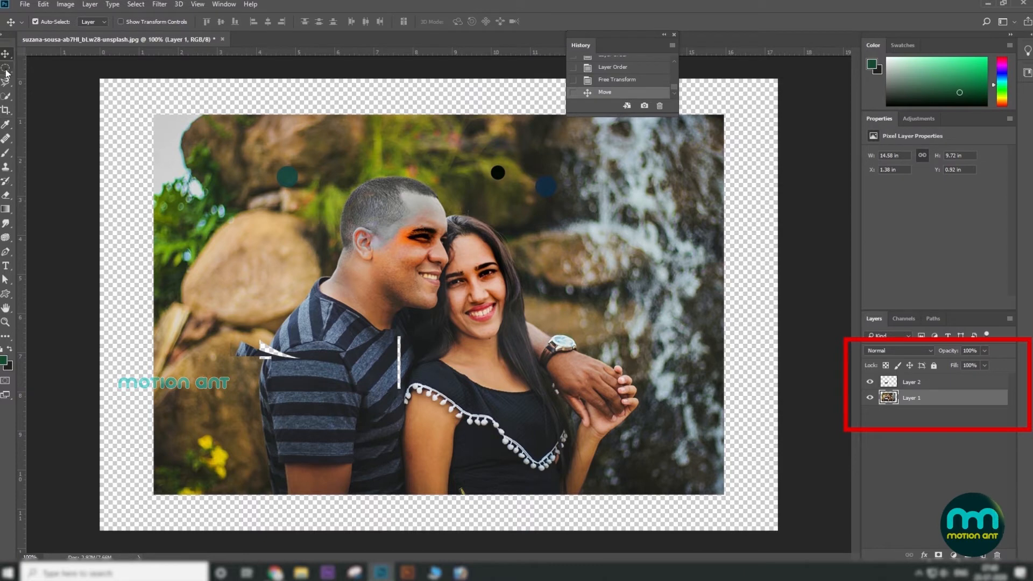
# Draw a rectangular marquee on Layer 1 around the man's head and the boulder beside him
pyautogui.click(5, 67)
pyautogui.click(64, 68)
pyautogui.moveTo(181, 149); pyautogui.dragTo(468, 303)
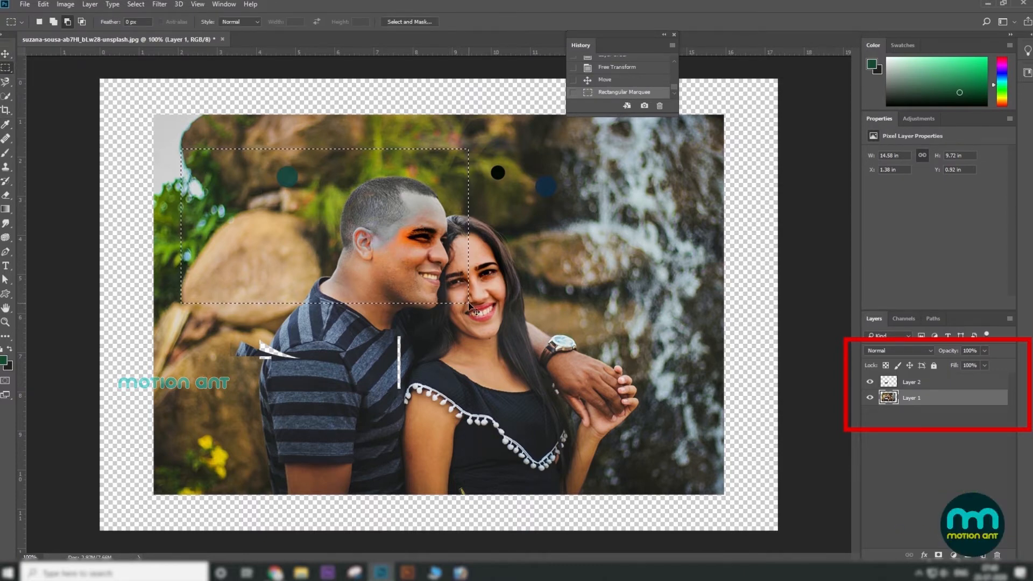
pyautogui.click(65, 4)
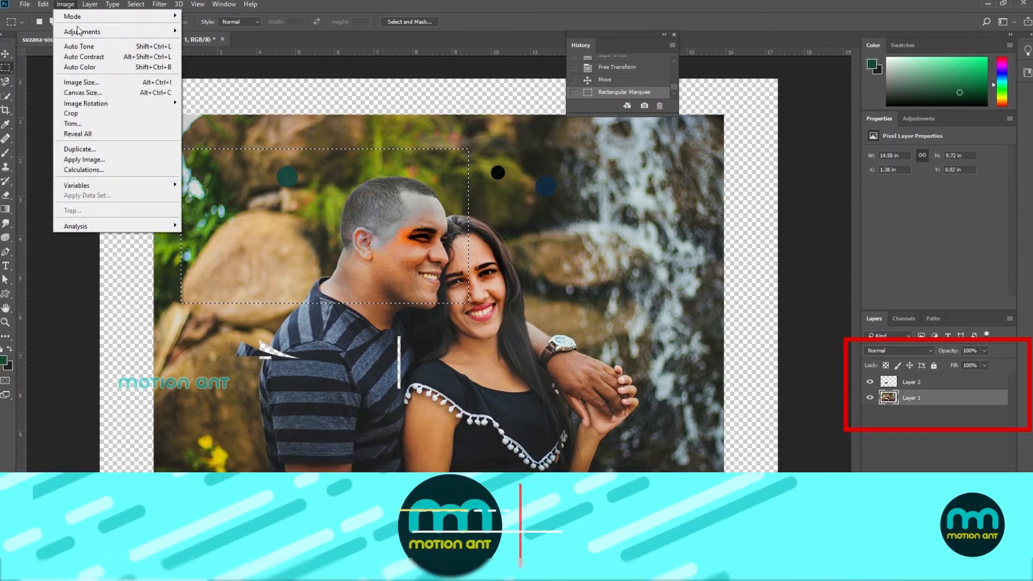
pyautogui.moveTo(81, 32)
pyautogui.click(210, 88)
pyautogui.moveTo(755, 338); pyautogui.dragTo(734, 340)
pyautogui.click(871, 305)
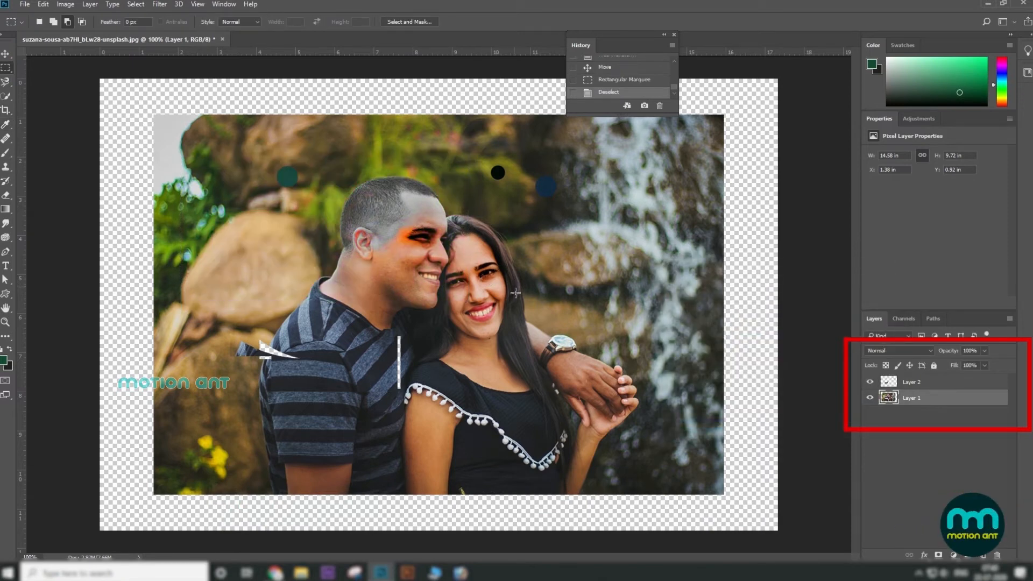
# Hide and show the top layer and the bottom photo layer in turn to view what each one contains
pyautogui.click(871, 384)
pyautogui.click(871, 383)
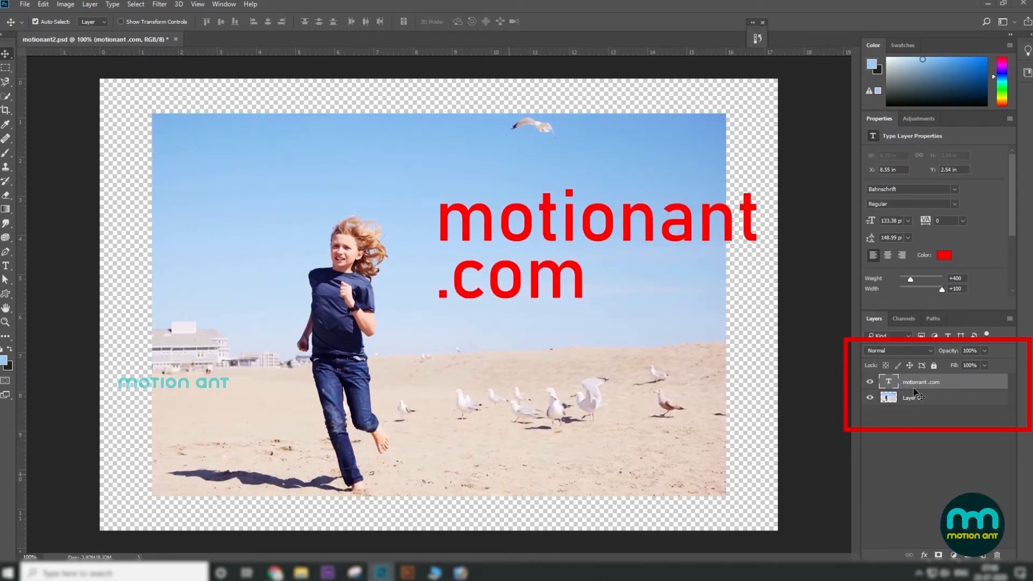
pyautogui.click(870, 382)
pyautogui.click(871, 382)
pyautogui.click(870, 398)
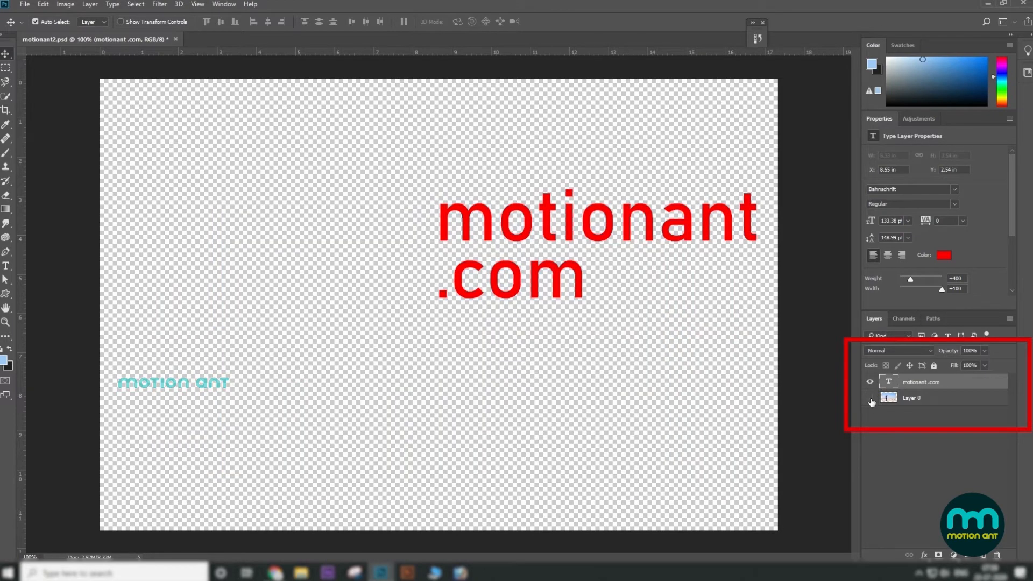
pyautogui.click(870, 398)
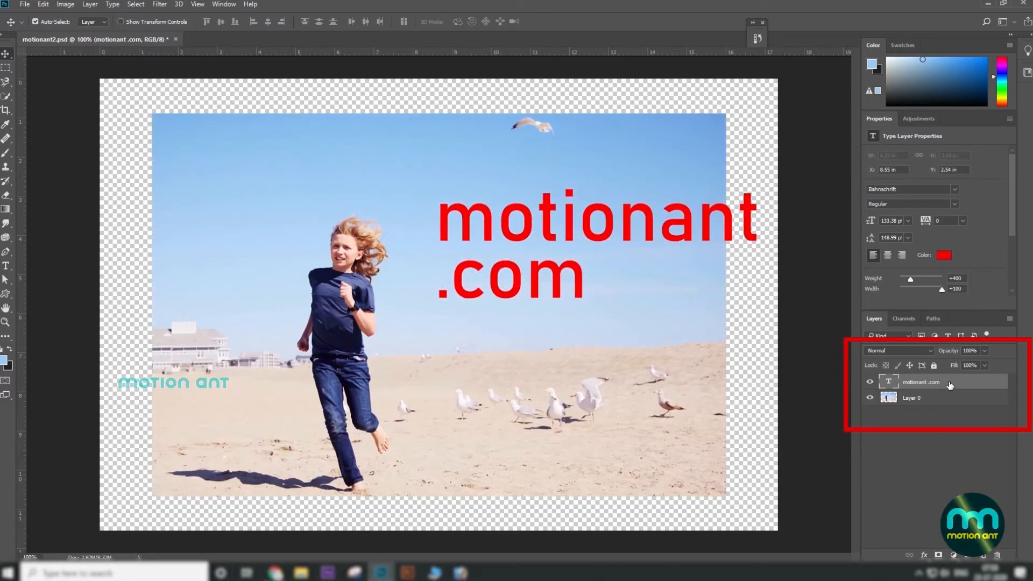
# Move the motionant .com text layer below Layer 0, shift the text slightly right, and bring the layer back above the photo
pyautogui.moveTo(965, 386); pyautogui.dragTo(935, 424)
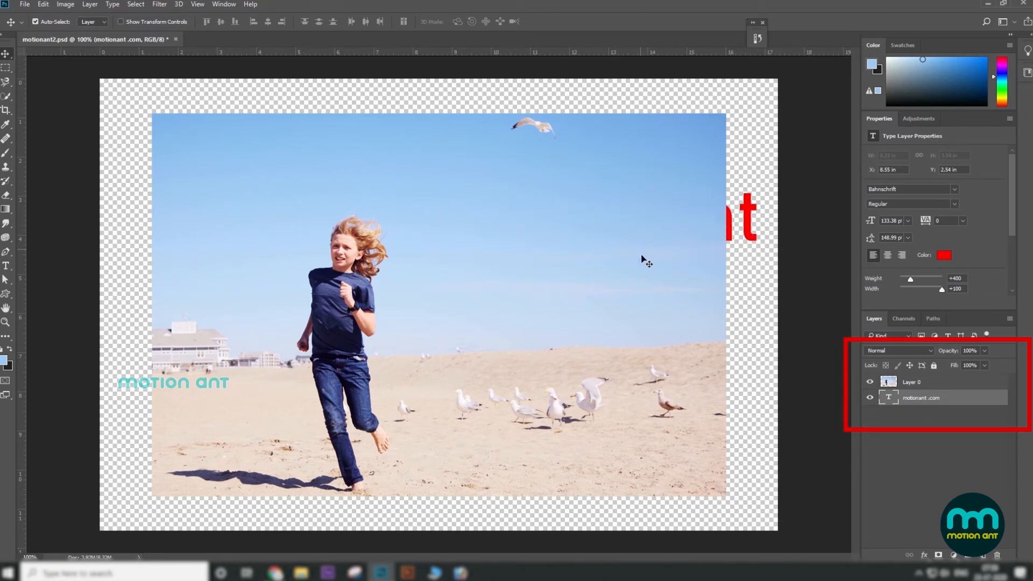
pyautogui.moveTo(732, 229); pyautogui.dragTo(736, 230)
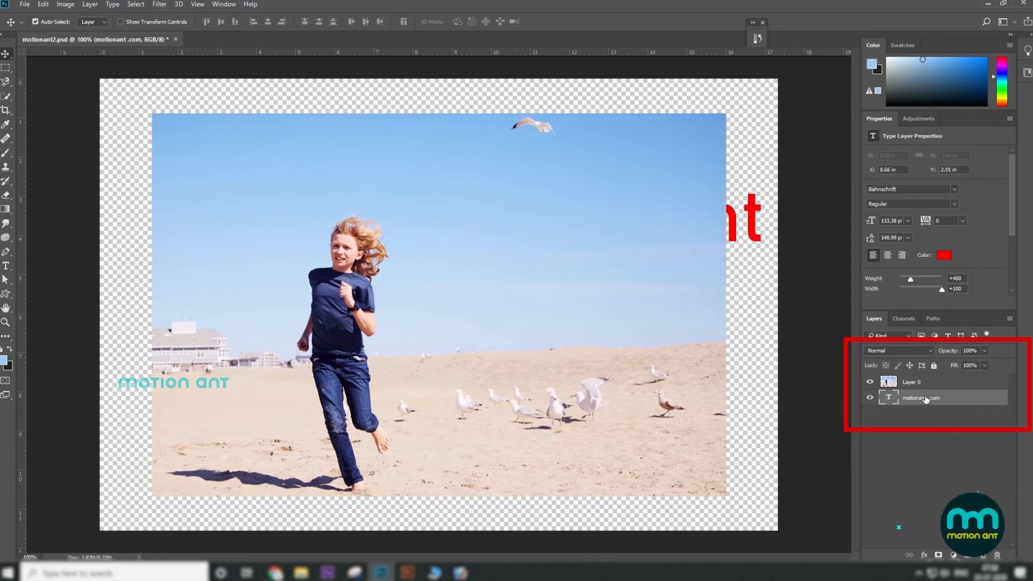
pyautogui.moveTo(926, 399); pyautogui.dragTo(927, 382)
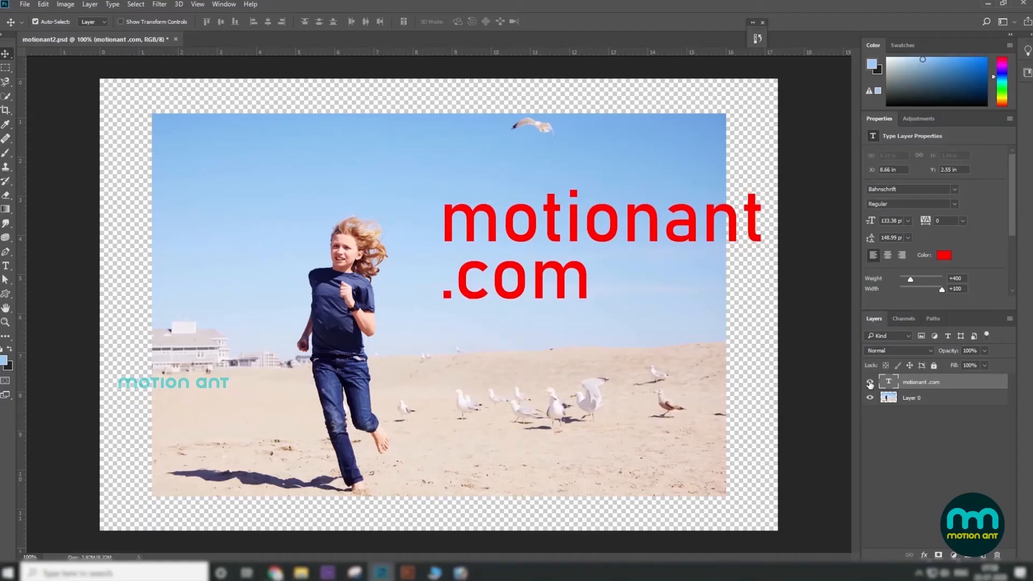
# Toggle the visibility of the motionant .com text layer and Layer 0 off and on
pyautogui.click(871, 382)
pyautogui.click(870, 382)
pyautogui.click(871, 399)
pyautogui.click(871, 398)
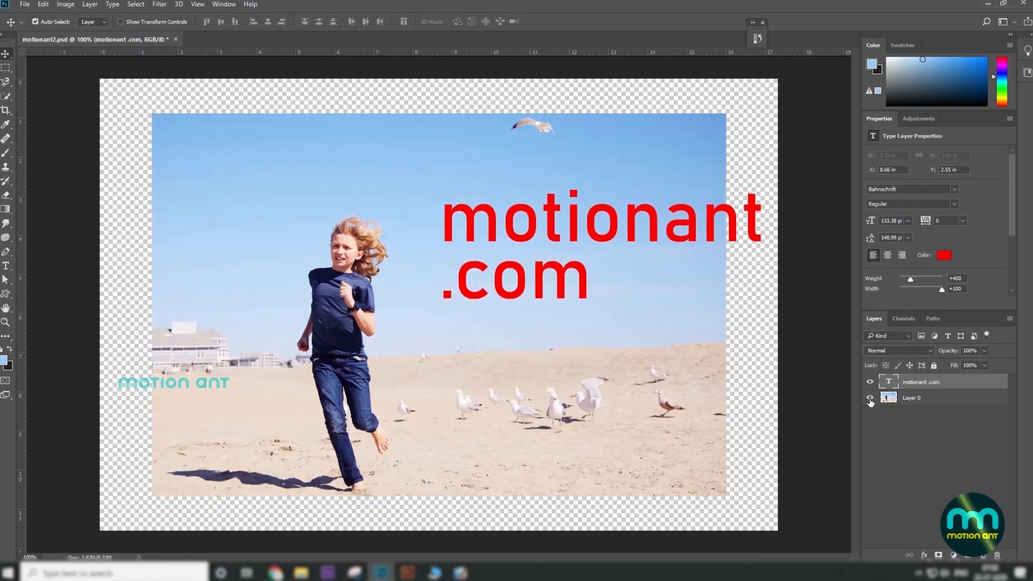
# Lock the position of the motionant .com text layer and move the Layer 0 photo slightly right and down, to X 1.64 in, Y 1.01 in
pyautogui.click(911, 365)
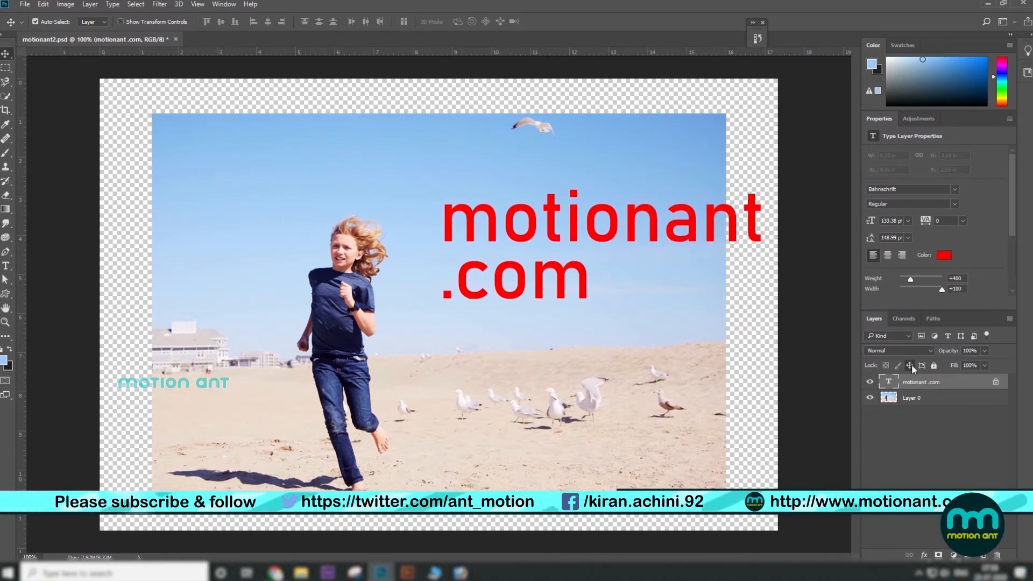
pyautogui.click(910, 367)
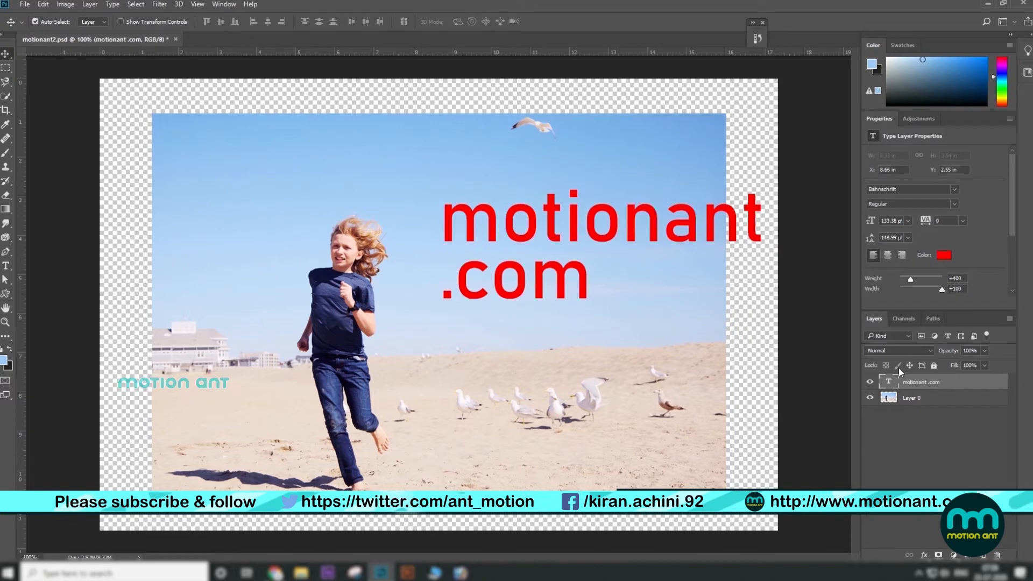
pyautogui.click(910, 365)
pyautogui.moveTo(556, 326)
pyautogui.mouseDown()
pyautogui.moveTo(595, 330)
pyautogui.moveTo(560, 335)
pyautogui.moveTo(568, 331)
pyautogui.mouseUp()
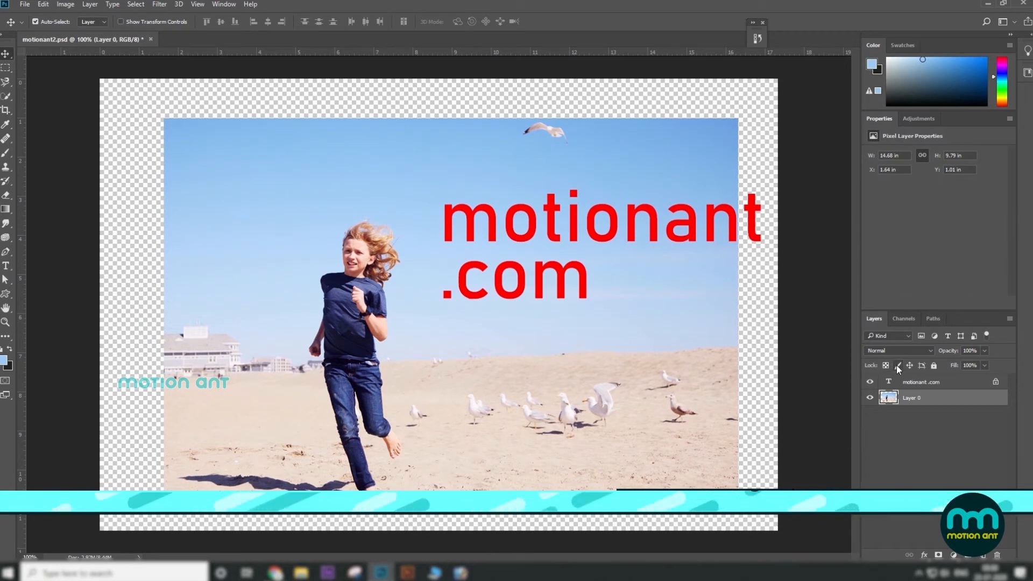
# Try locking Layer 0 completely, open and cancel the Lock All Linked Layers options, and remove the lock
pyautogui.click(934, 366)
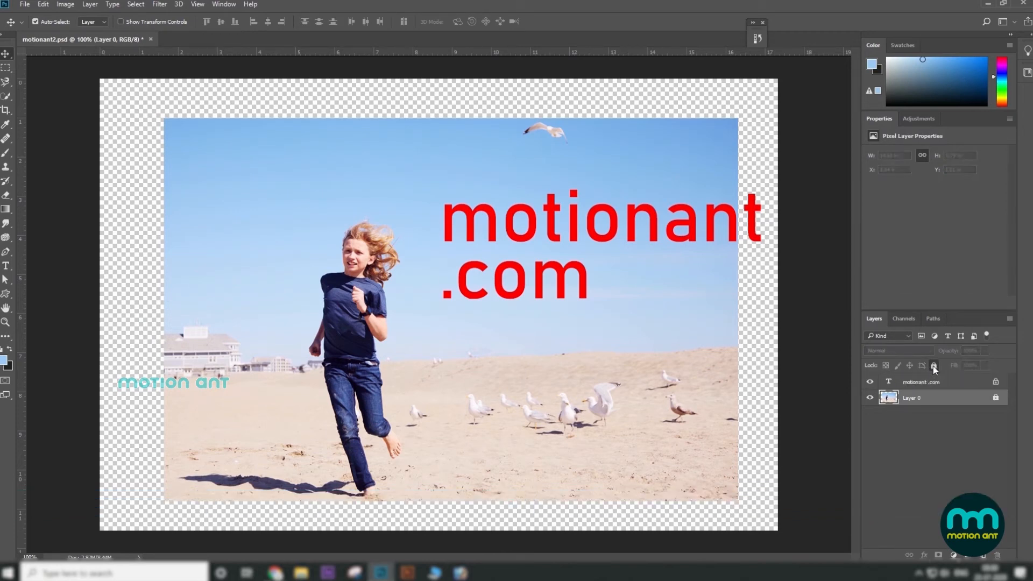
pyautogui.click(94, 5)
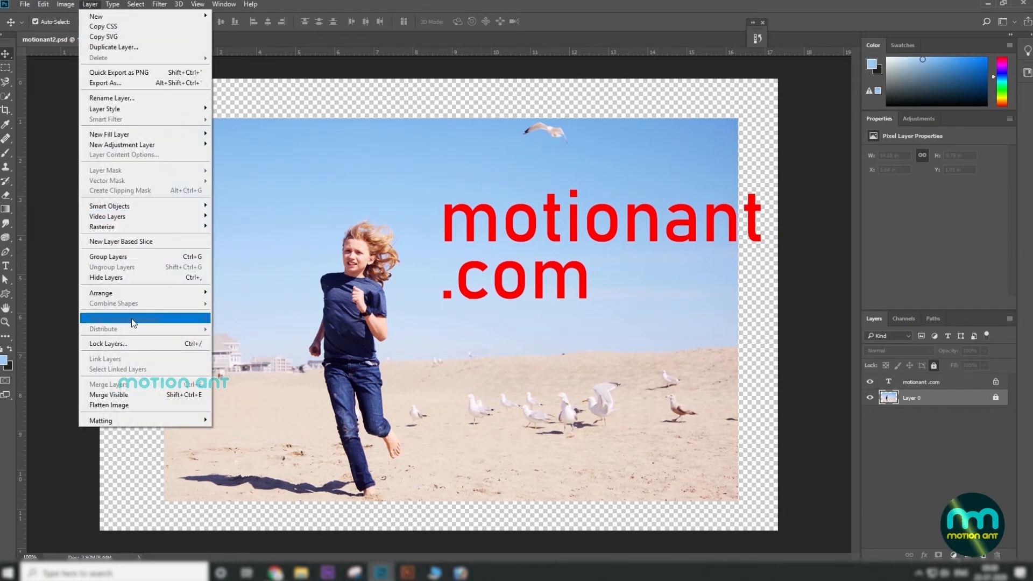
pyautogui.click(134, 340)
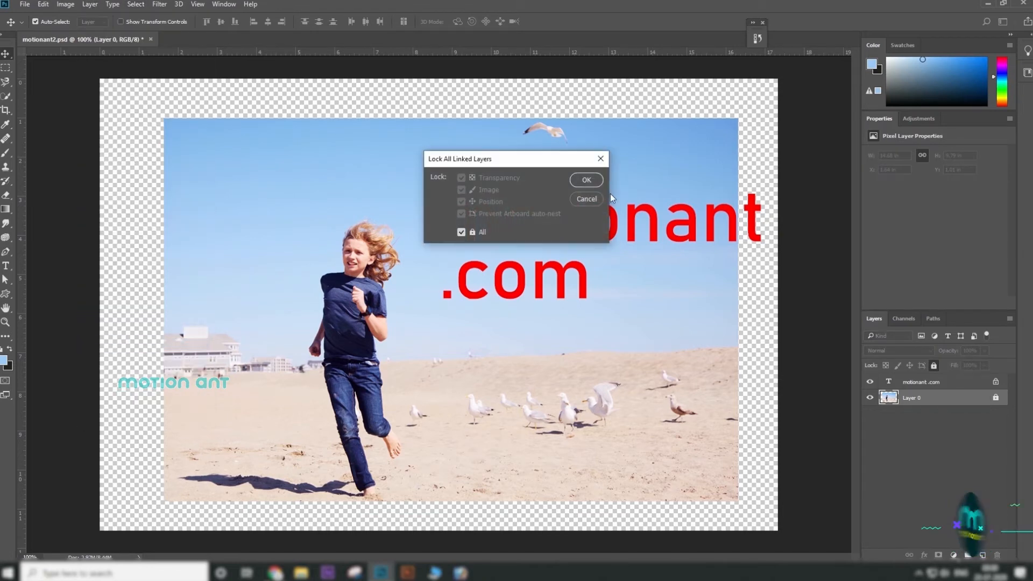
pyautogui.click(586, 199)
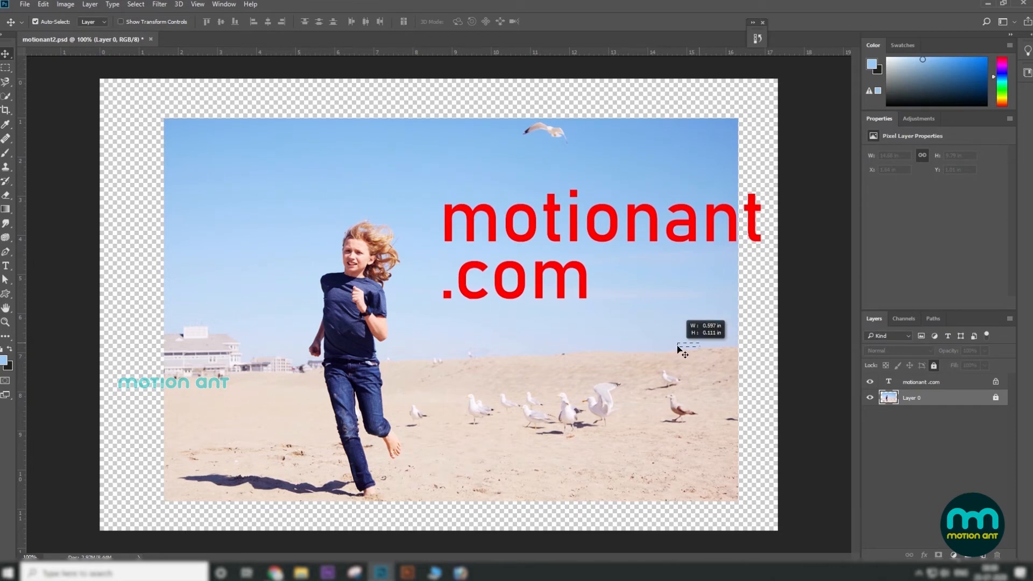
pyautogui.click(1003, 413)
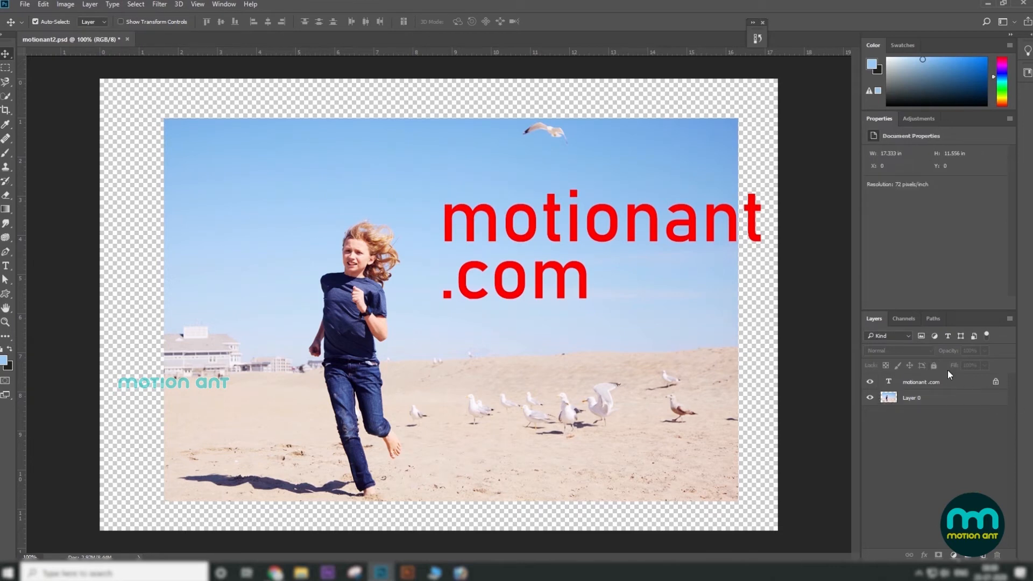
# Delete Layer 0 and undo the deletion
pyautogui.click(918, 399)
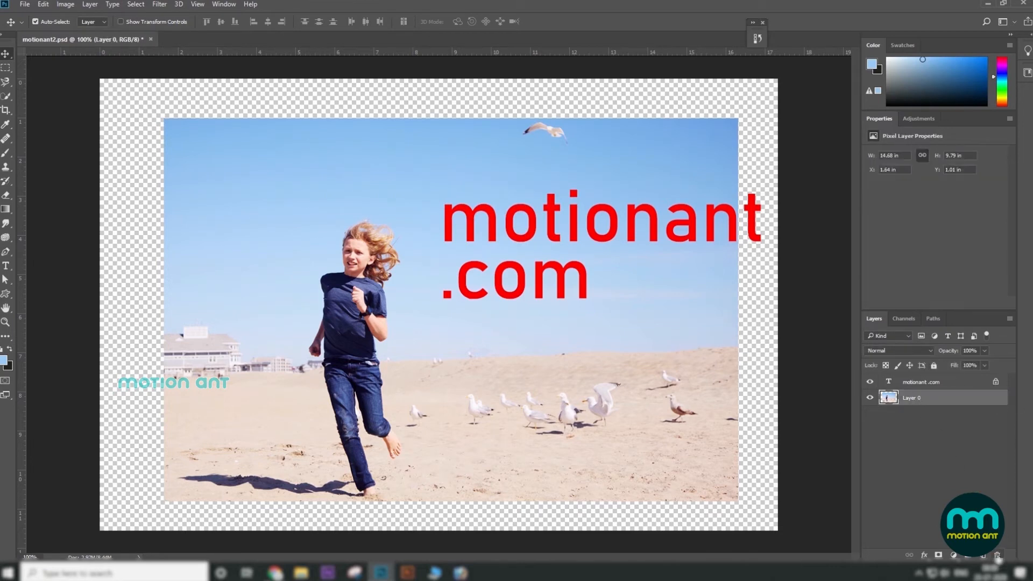
pyautogui.click(998, 555)
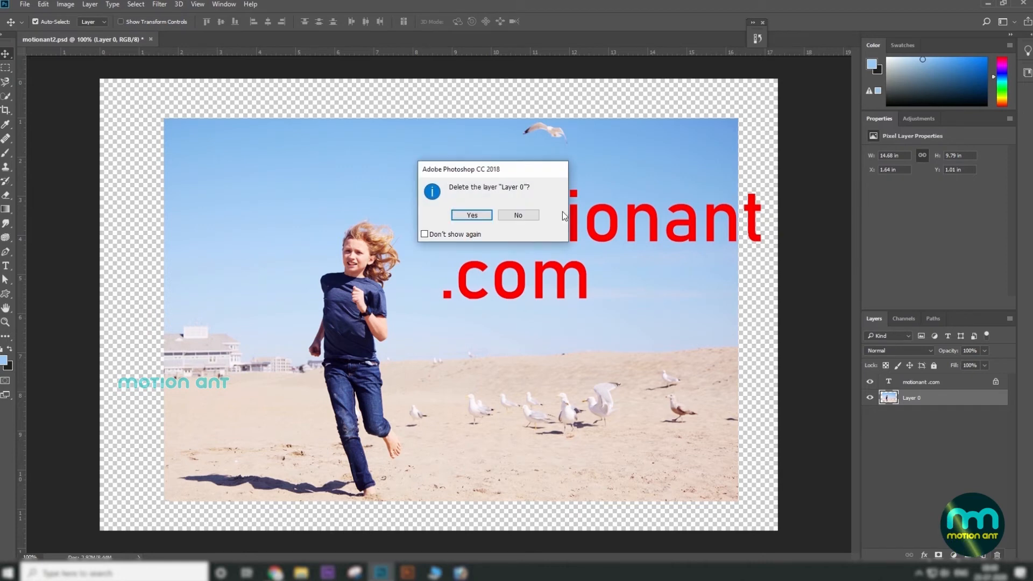
pyautogui.click(481, 218)
pyautogui.hotkey('ctrl', 'z')
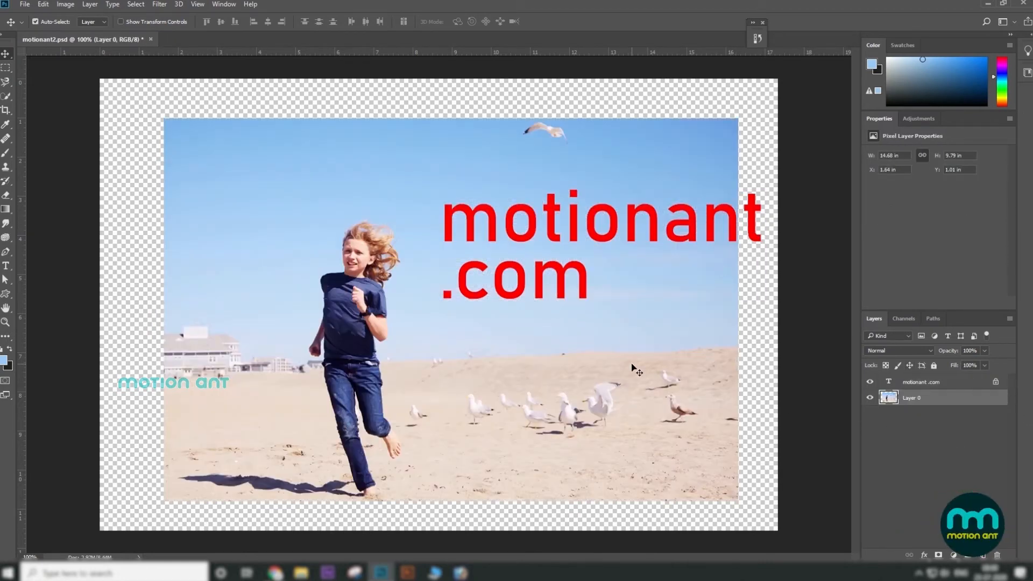
# Add a new empty layer above the motionant .com text layer
pyautogui.click(927, 383)
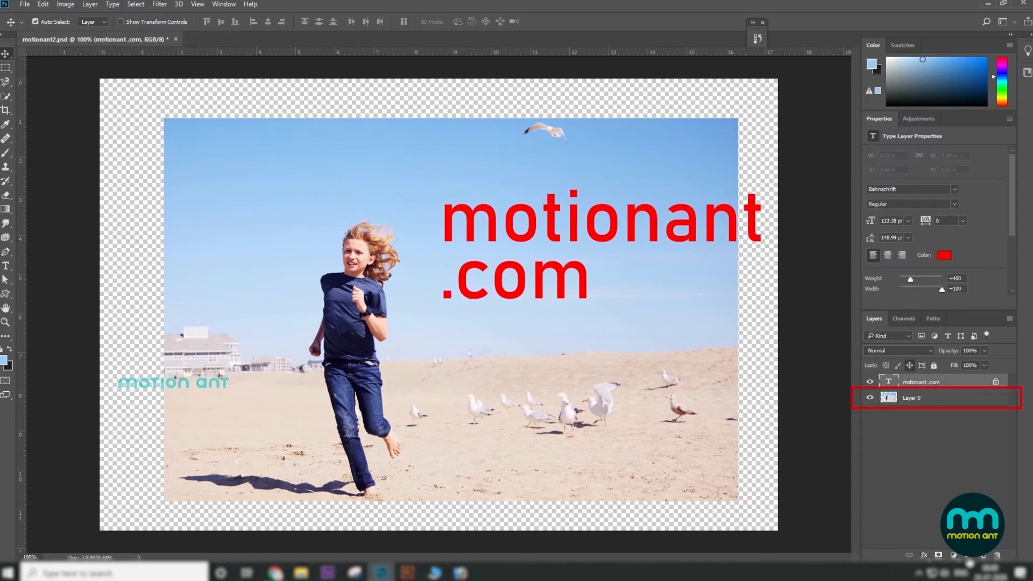
pyautogui.click(931, 403)
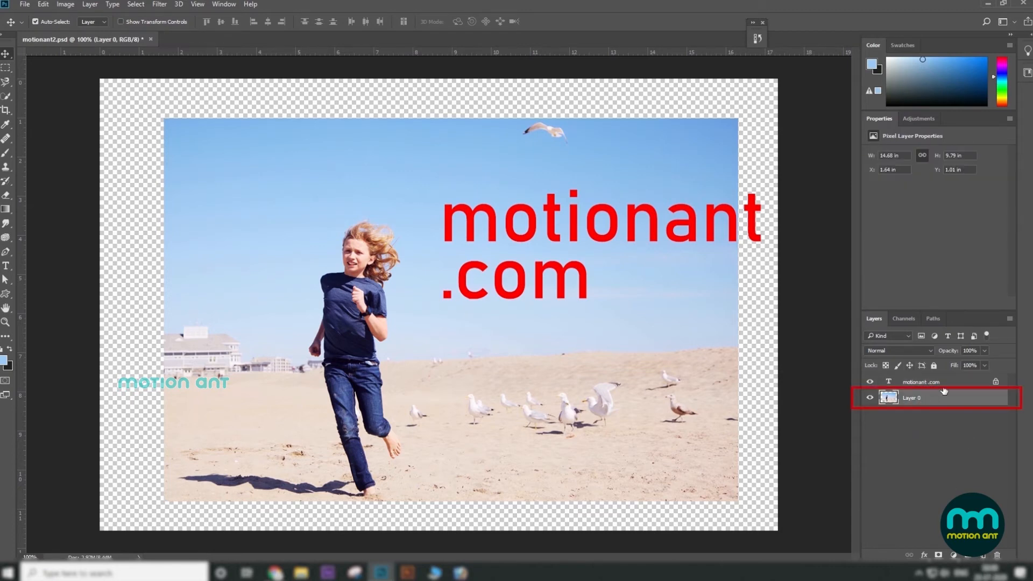
pyautogui.click(939, 382)
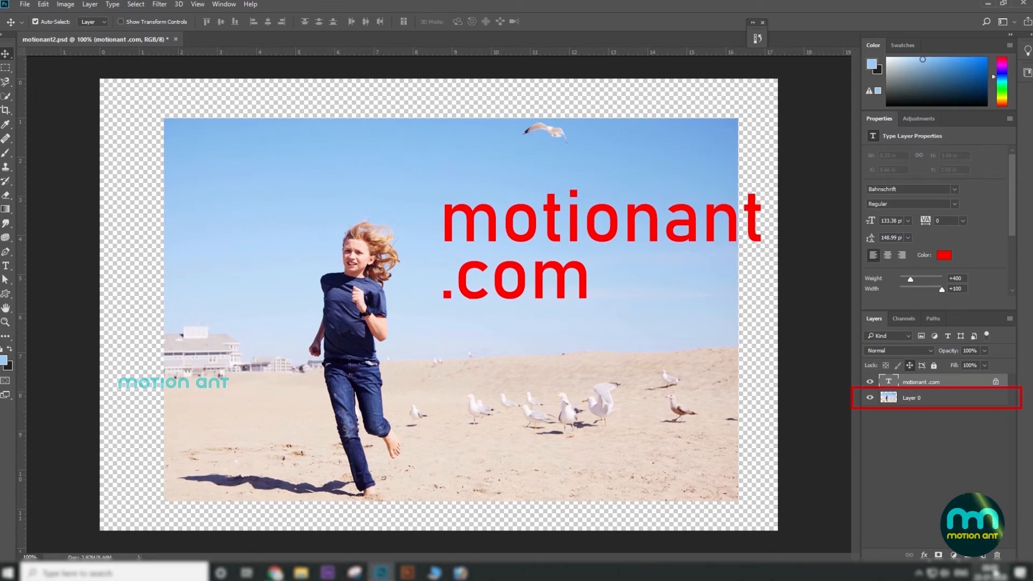
pyautogui.click(984, 555)
# Draw a custom arrow shape about 309 × 138 px over the running child and move it to the upper-left sky of the photo
pyautogui.click(6, 294)
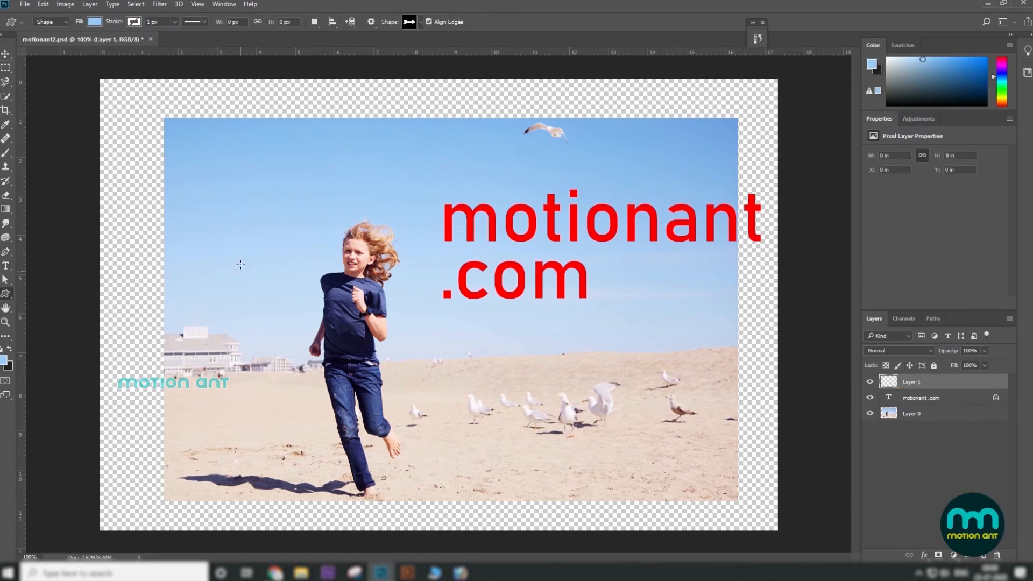
pyautogui.moveTo(239, 234); pyautogui.dragTo(407, 306)
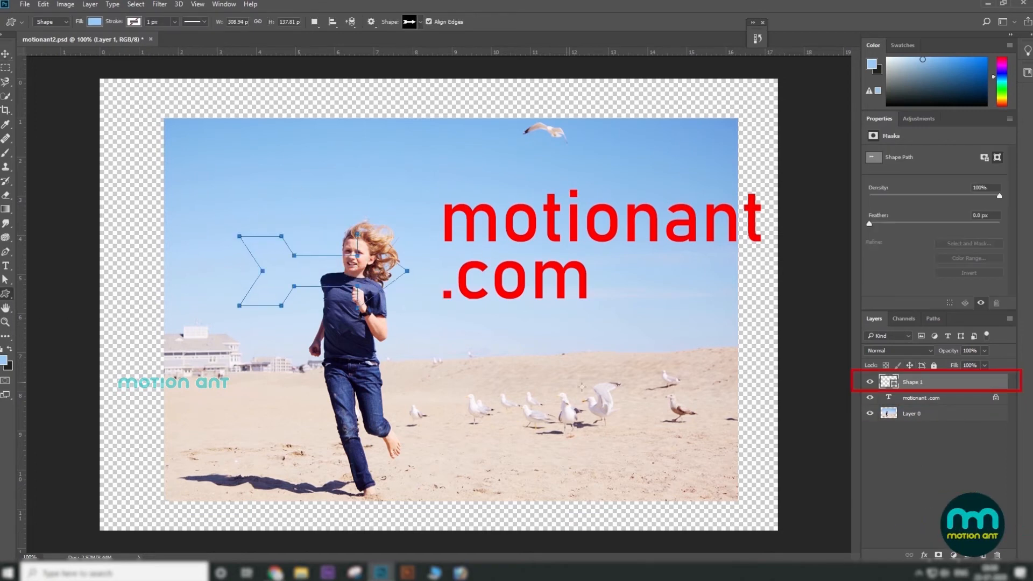
pyautogui.click(6, 54)
pyautogui.moveTo(327, 272); pyautogui.dragTo(265, 185)
# Add a Curves adjustment layer above Shape 1 and bend its RGB curve downward to darken the image
pyautogui.click(934, 398)
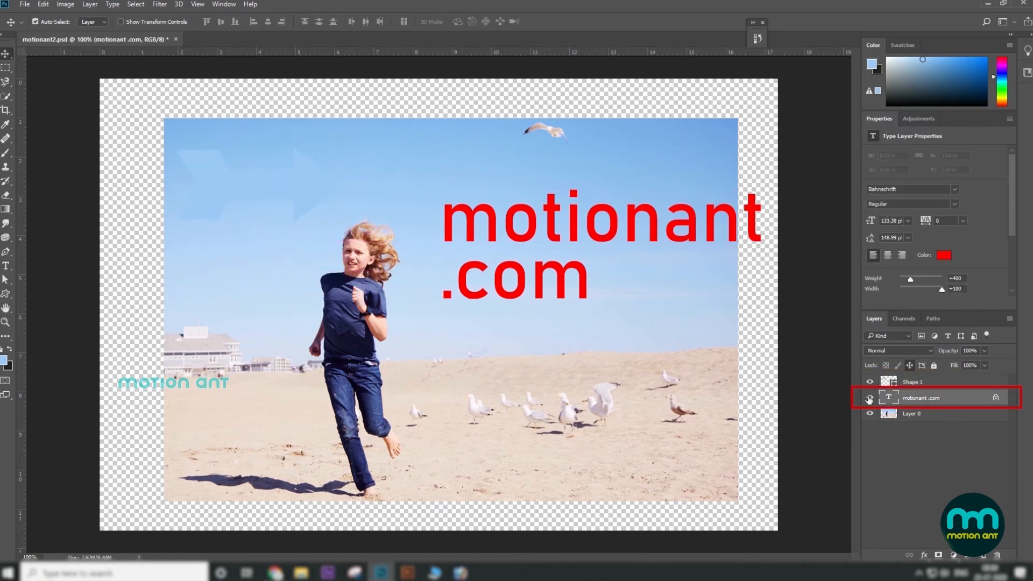
pyautogui.click(931, 384)
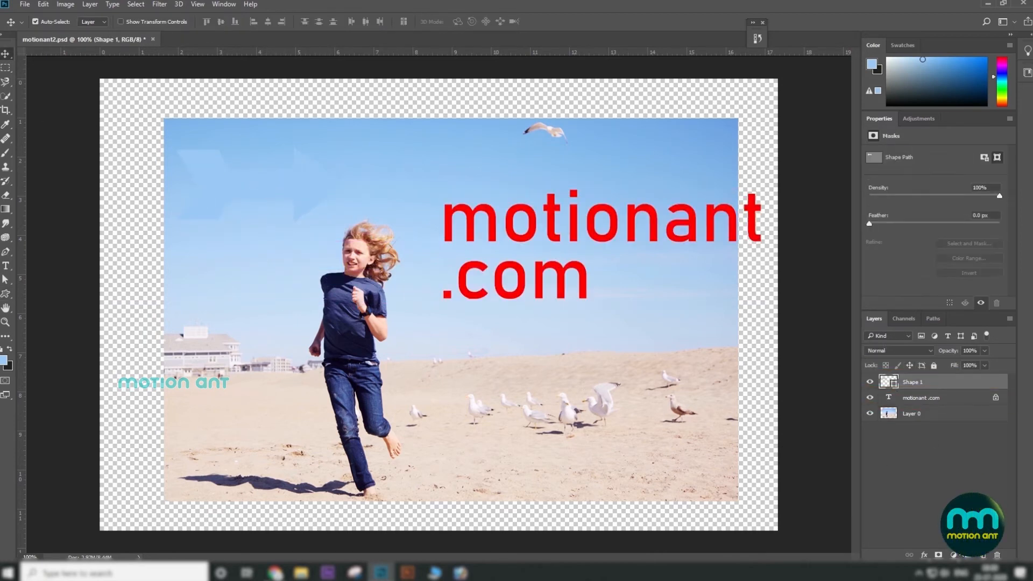
pyautogui.click(955, 556)
pyautogui.click(929, 381)
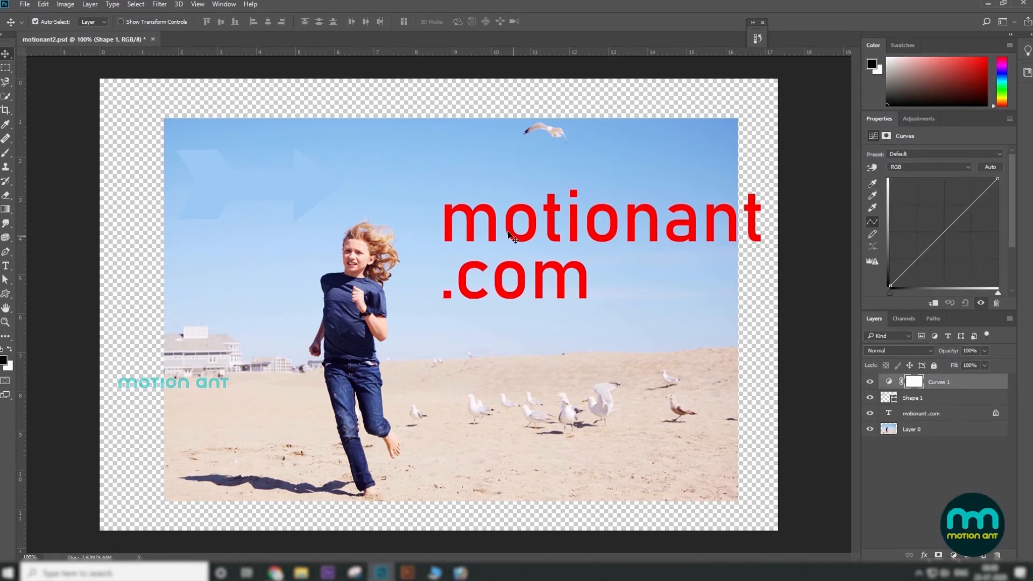
pyautogui.moveTo(962, 230); pyautogui.dragTo(963, 235)
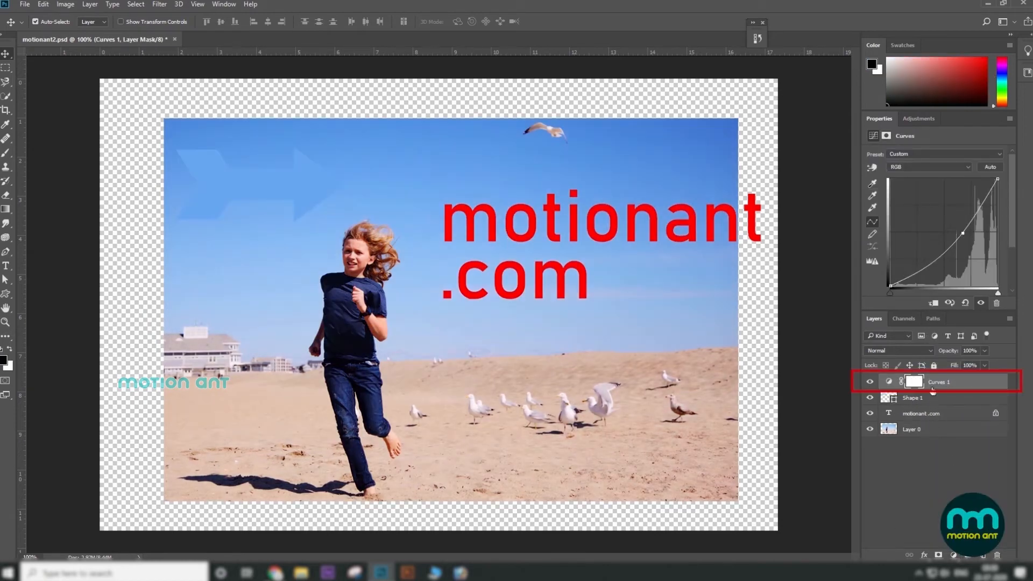
# Select the arrow shape's layer, move the arrow down over the child's legs and scale it up to about 205% with Free Transform
pyautogui.click(947, 429)
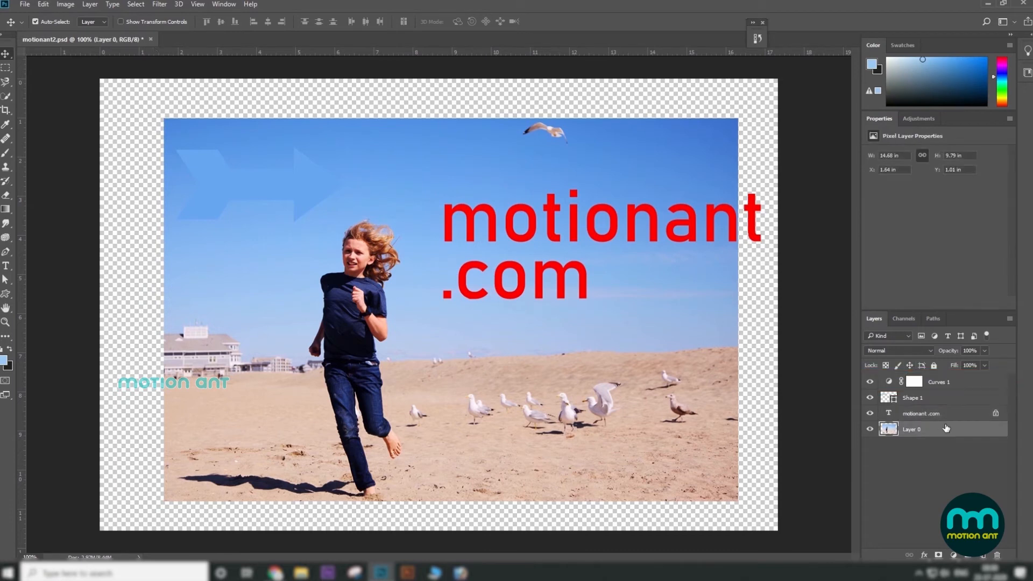
pyautogui.click(950, 383)
pyautogui.rightClick(305, 168)
pyautogui.click(318, 189)
pyautogui.moveTo(310, 177); pyautogui.dragTo(334, 400)
pyautogui.hotkey('ctrl', 't')
pyautogui.moveTo(368, 372); pyautogui.dragTo(485, 342)
# Flip the arrow shape vertically, rotate it clockwise so it points to the lower right of the photo, and apply the transform
pyautogui.hotkey('ctrl', '+')
pyautogui.hotkey('ctrl', '+')
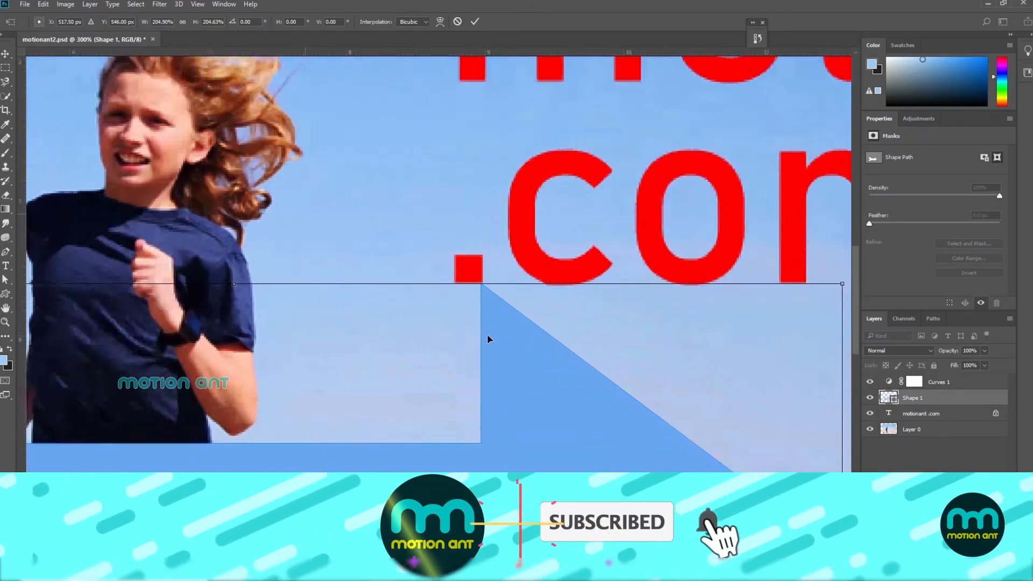
pyautogui.hotkey('ctrl', '+')
pyautogui.hotkey('ctrl', '+')
pyautogui.hotkey('ctrl', '-')
pyautogui.hotkey('ctrl', '-')
pyautogui.hotkey('ctrl', '-')
pyautogui.hotkey('ctrl', '-')
pyautogui.hotkey('ctrl', '-')
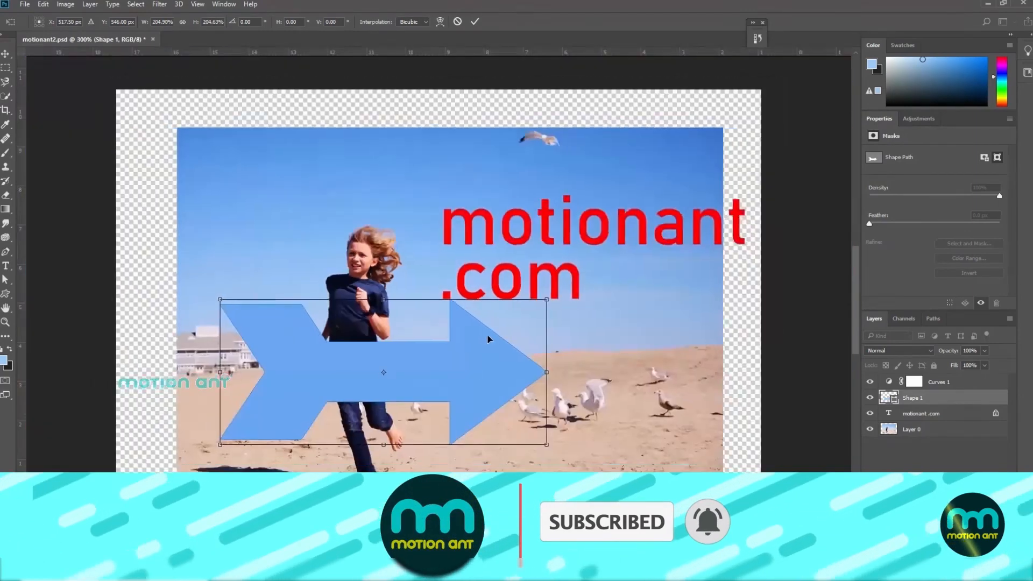
pyautogui.hotkey('ctrl', '-')
pyautogui.rightClick(493, 334)
pyautogui.click(528, 510)
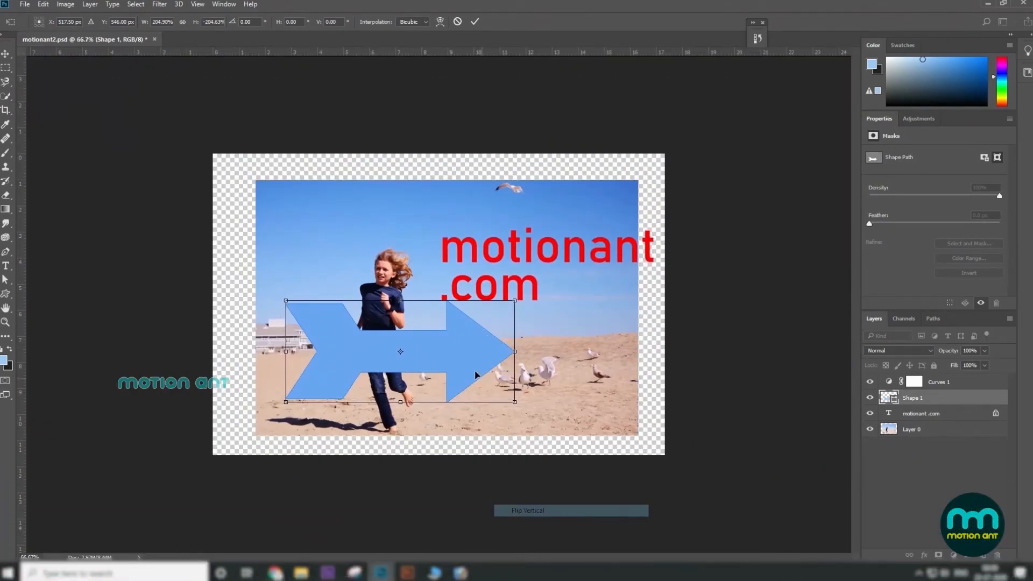
pyautogui.moveTo(527, 287); pyautogui.dragTo(557, 359)
pyautogui.press('Return')
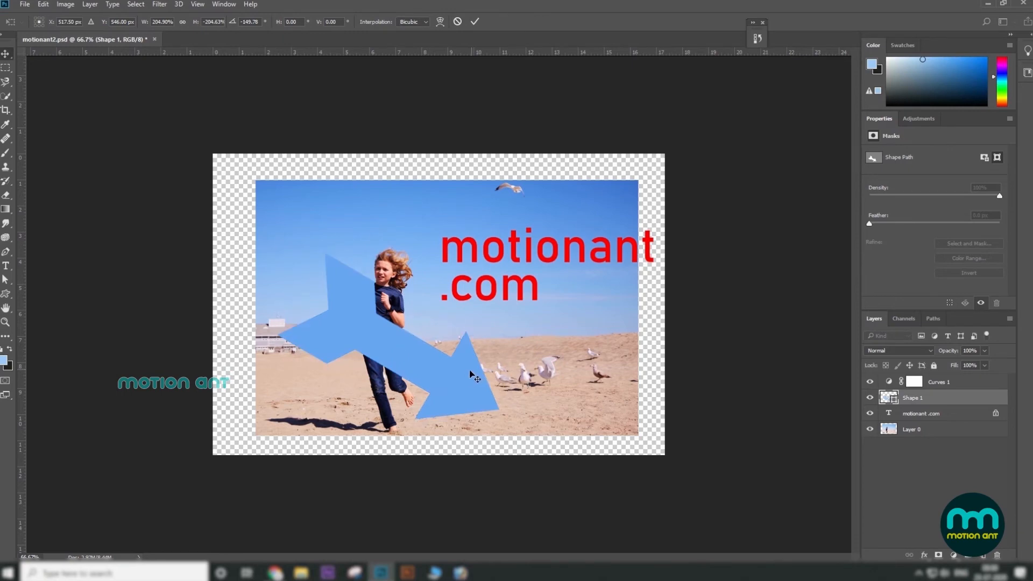
# Move the arrow up and right over the motionant .com text and draw a rounded rectangle about 566 × 185 px across the sky
pyautogui.moveTo(459, 384); pyautogui.dragTo(547, 356)
pyautogui.click(5, 295)
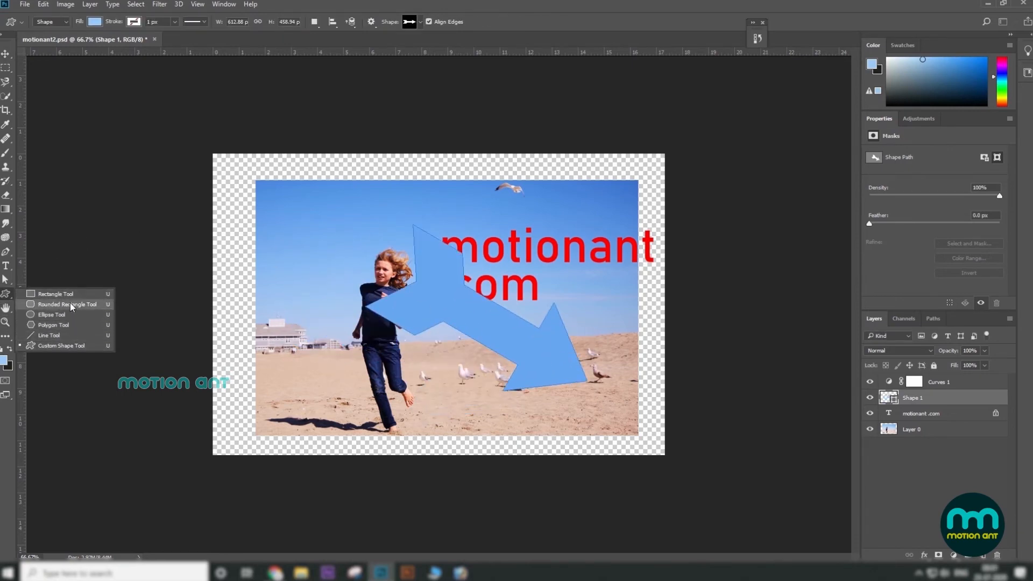
pyautogui.click(70, 308)
pyautogui.moveTo(291, 211); pyautogui.dragTo(495, 277)
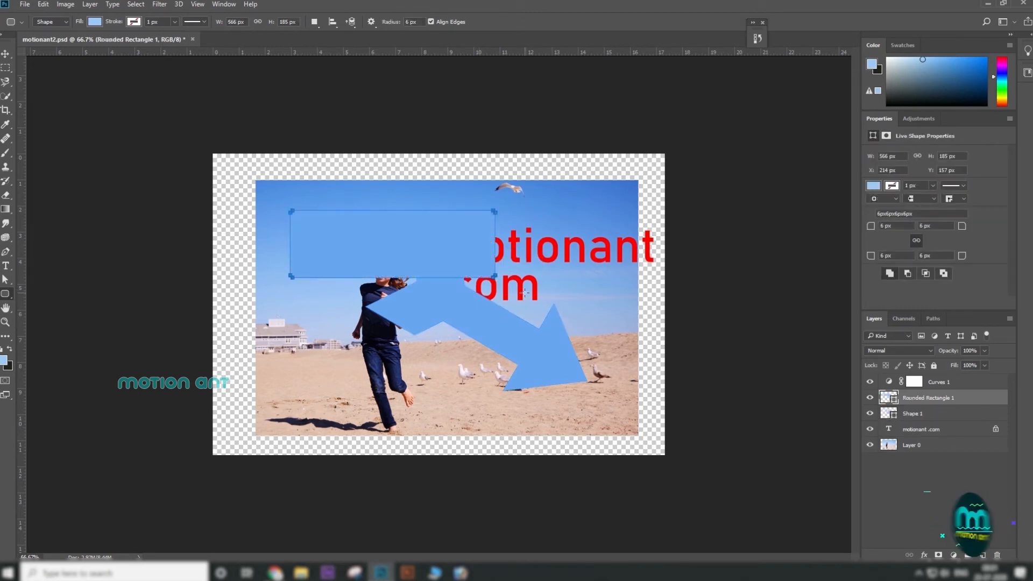
# Move the rounded rectangle down over the running child and set its stroke width to about 66.46 px
pyautogui.click(7, 55)
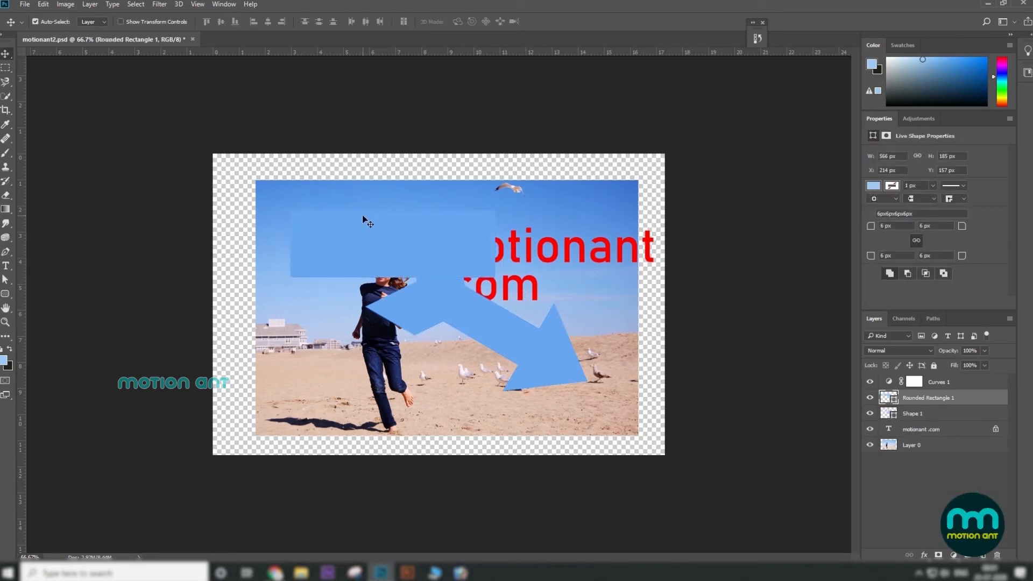
pyautogui.moveTo(362, 214); pyautogui.dragTo(375, 258)
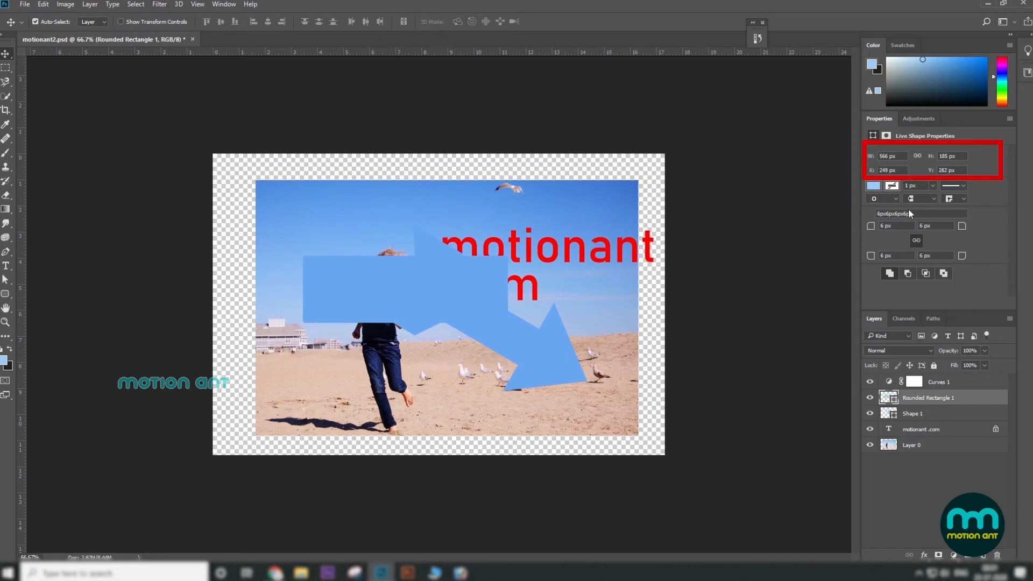
pyautogui.moveTo(932, 199); pyautogui.dragTo(963, 200)
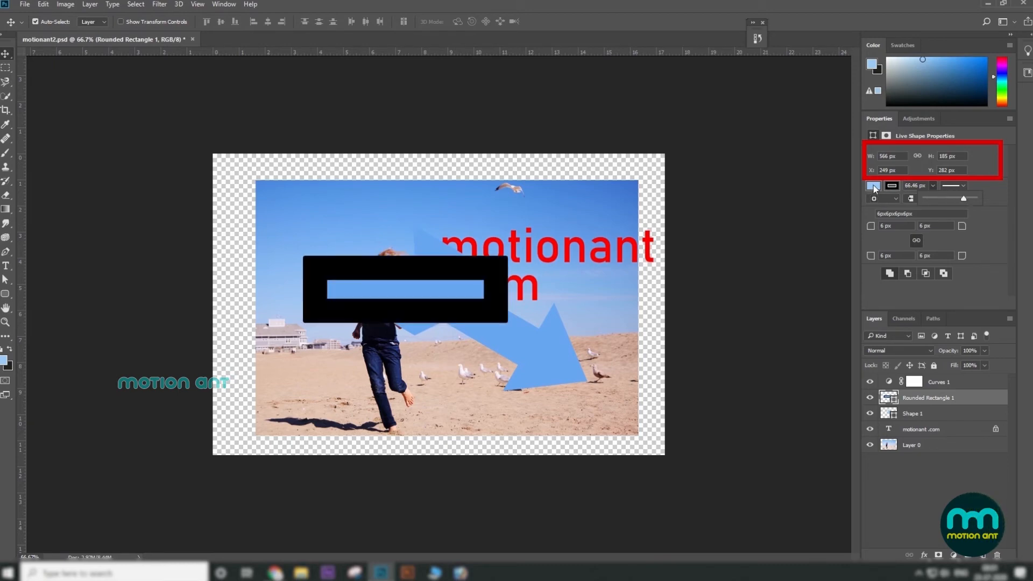
pyautogui.click(874, 186)
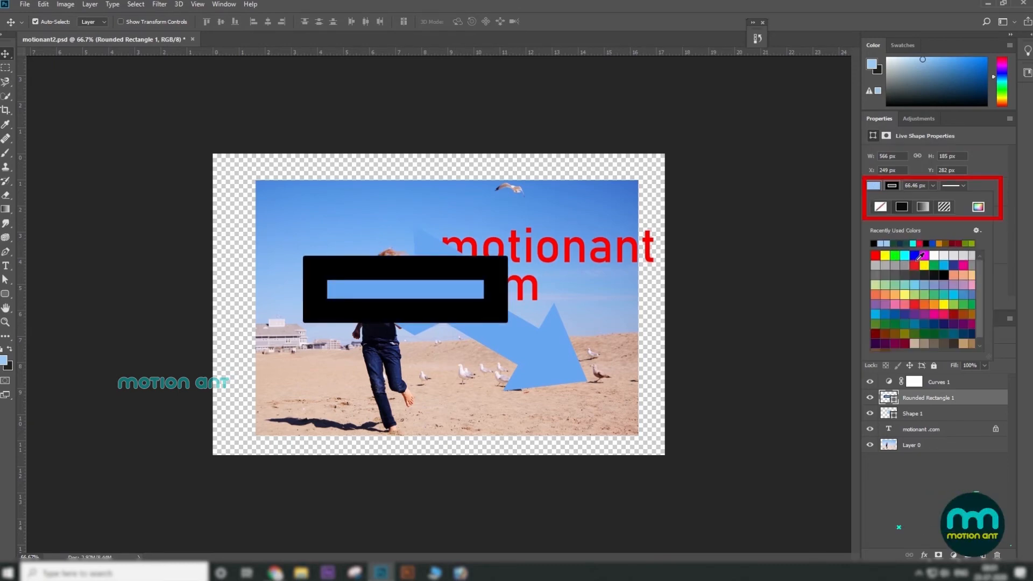
pyautogui.click(6, 55)
pyautogui.moveTo(381, 279); pyautogui.dragTo(350, 371)
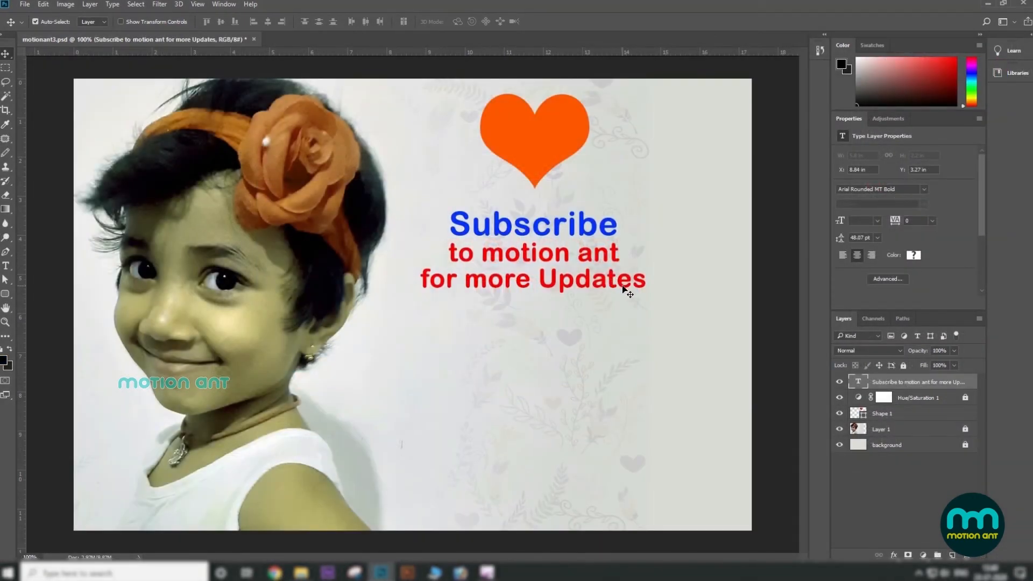
# In motionant3.psd, move the Subscribe text block slightly down and to the left and start Free Transform on it
pyautogui.moveTo(626, 291); pyautogui.dragTo(621, 296)
pyautogui.hotkey('ctrl', 't')
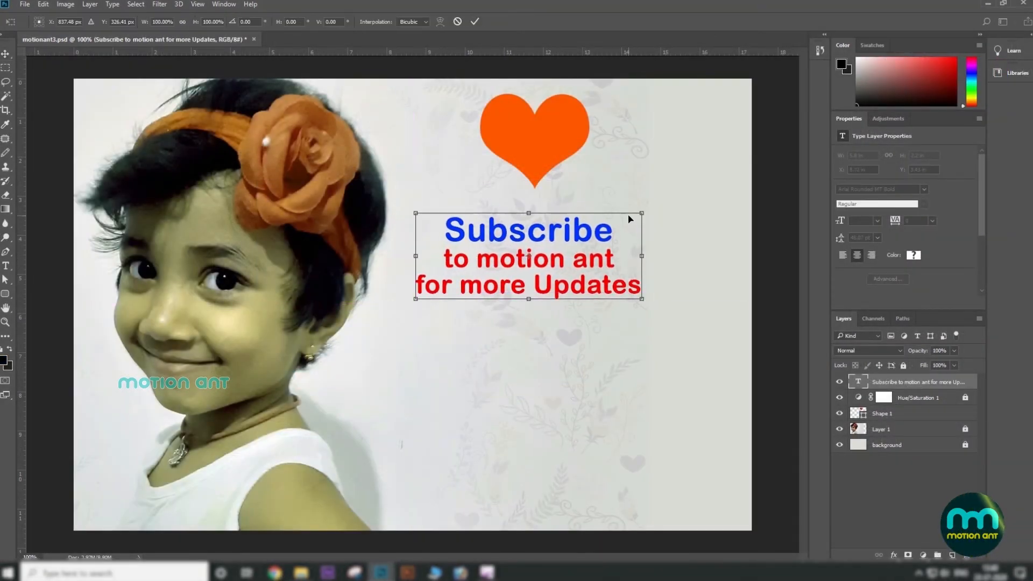